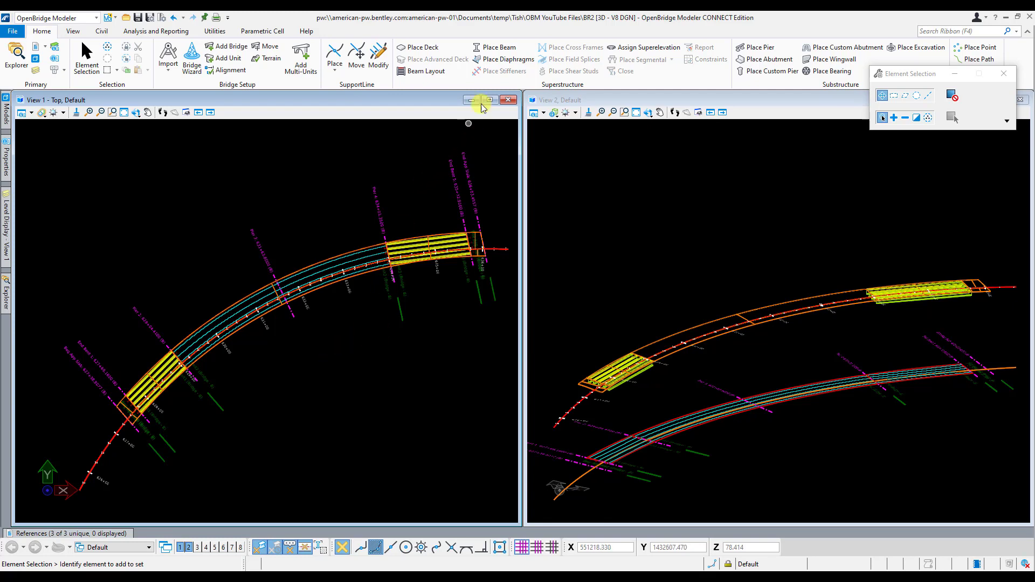
Set Unit2, the Beam Slab Steel-Girders Bridge, as the active unit of the bridge model.
left_click(496, 51)
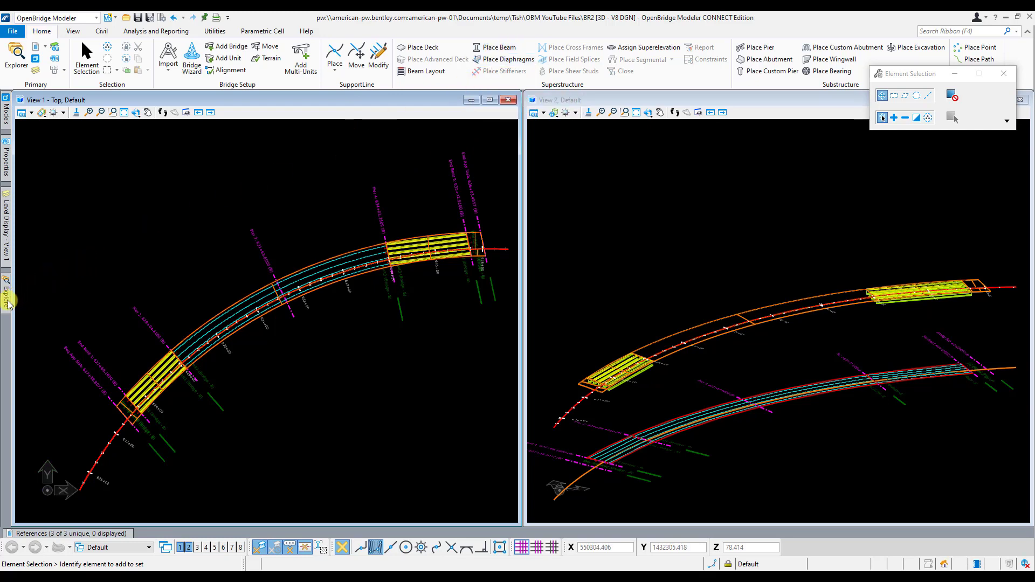
mouse_move(8, 297)
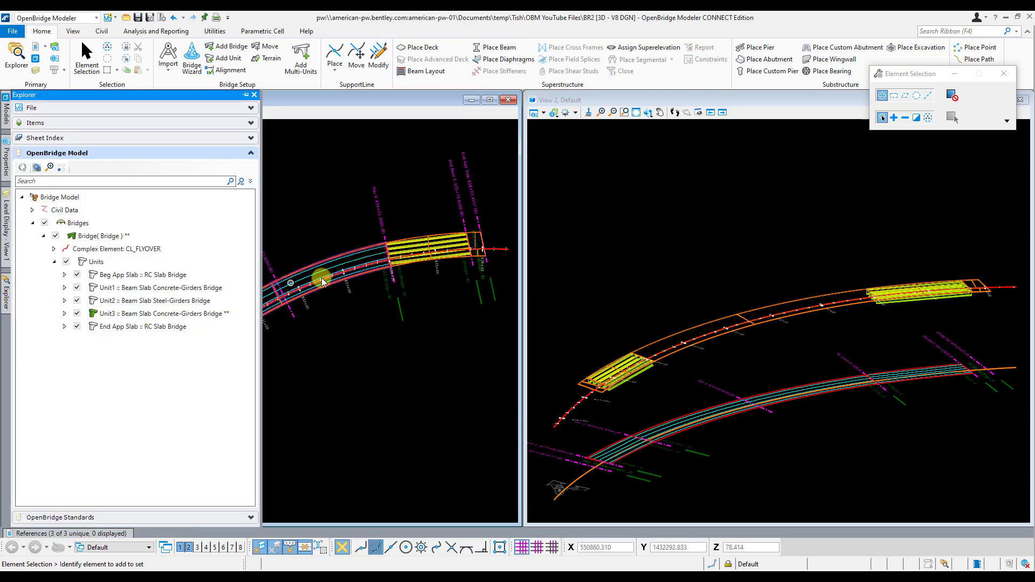
left_click(346, 329)
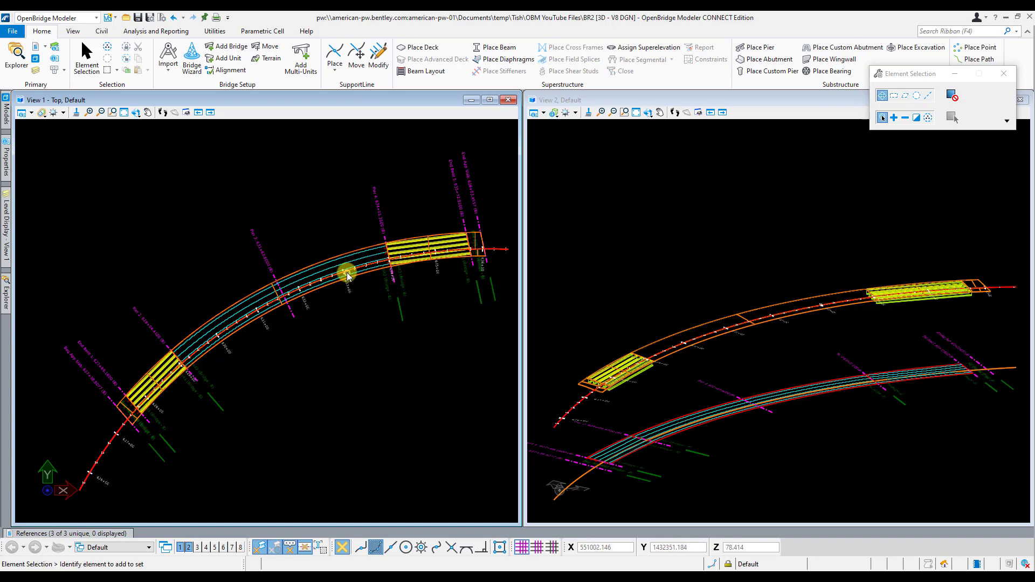
mouse_move(7, 292)
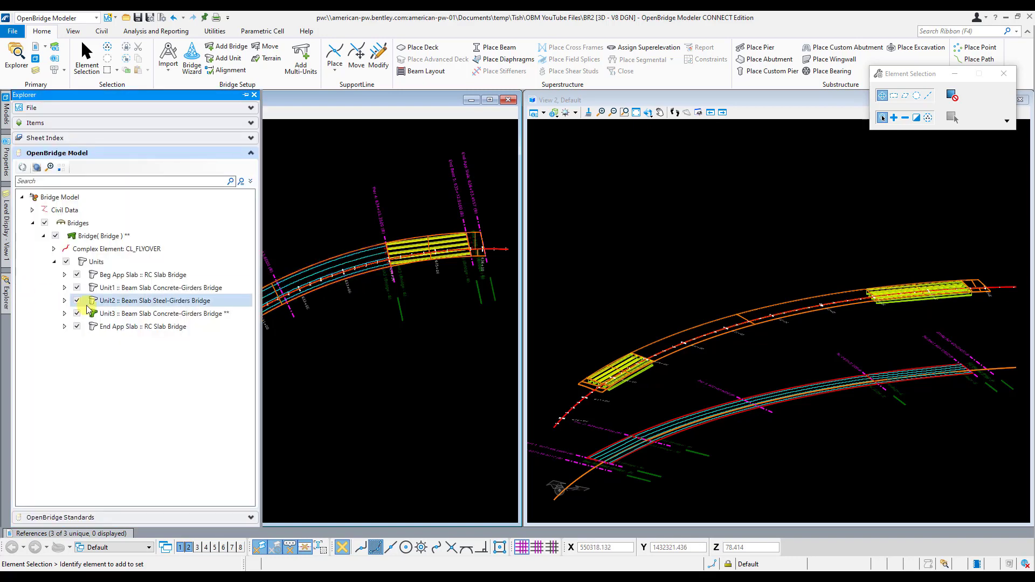
right_click(126, 300)
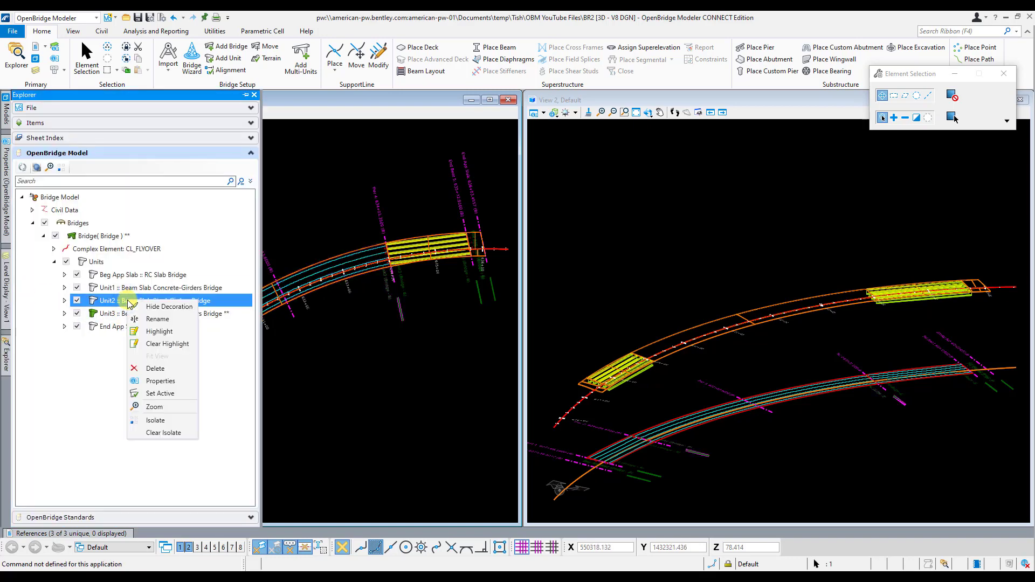
left_click(168, 396)
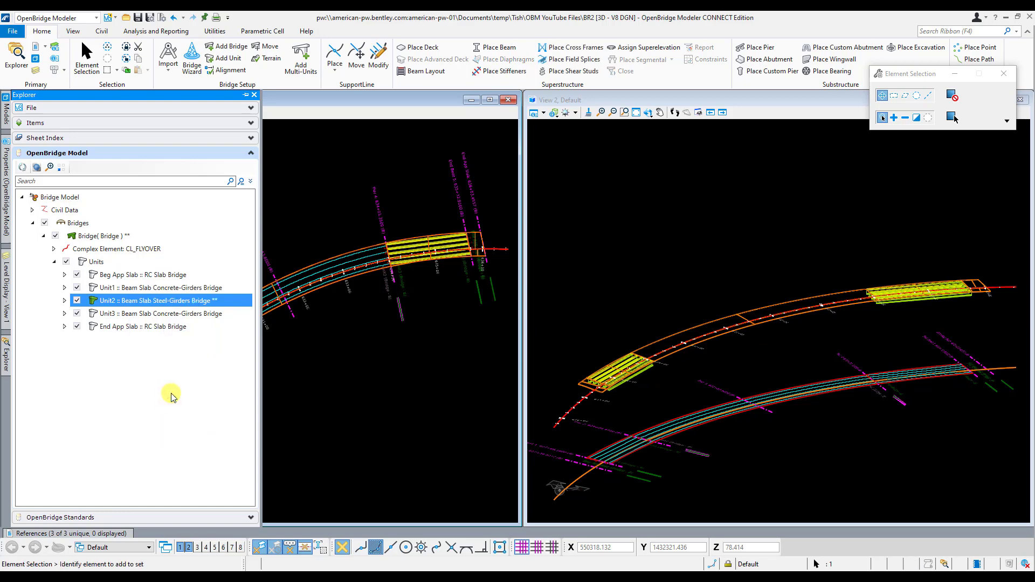
left_click(329, 356)
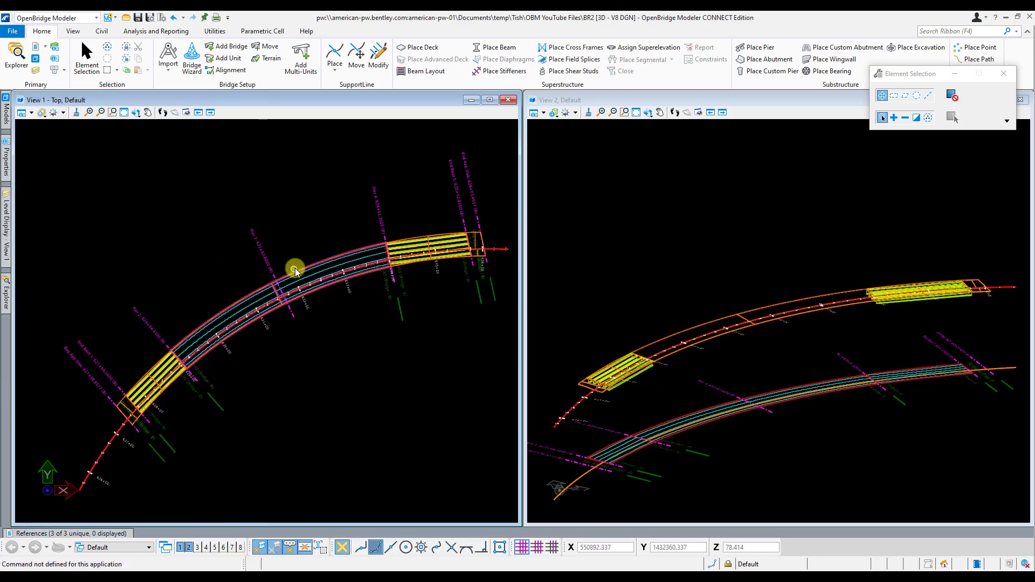
Start placing a beam group on the Unit2 beam layout between Pier 2 and Pier 4, accepting it to open its beam definition.
left_click(495, 49)
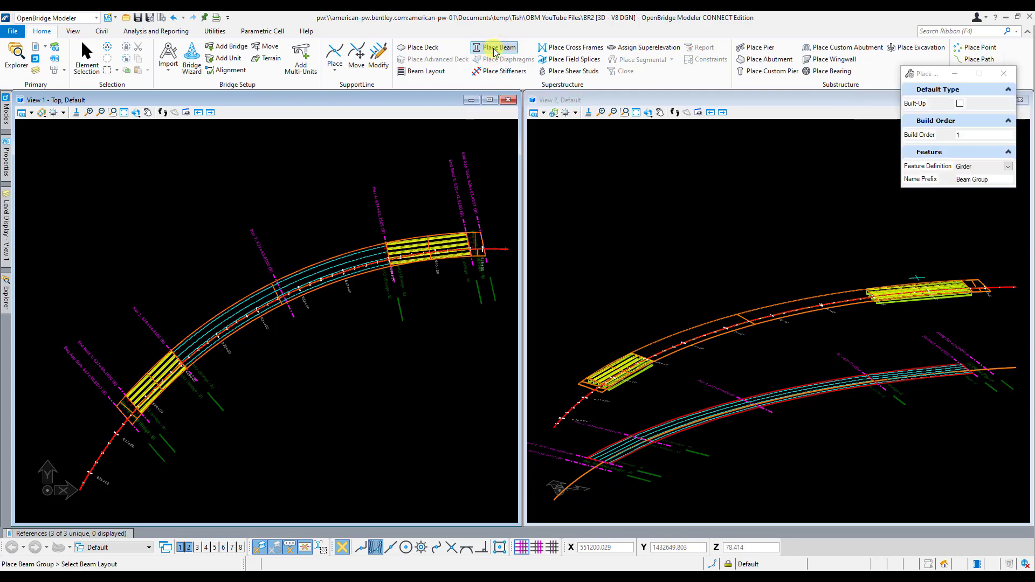
left_click(980, 180)
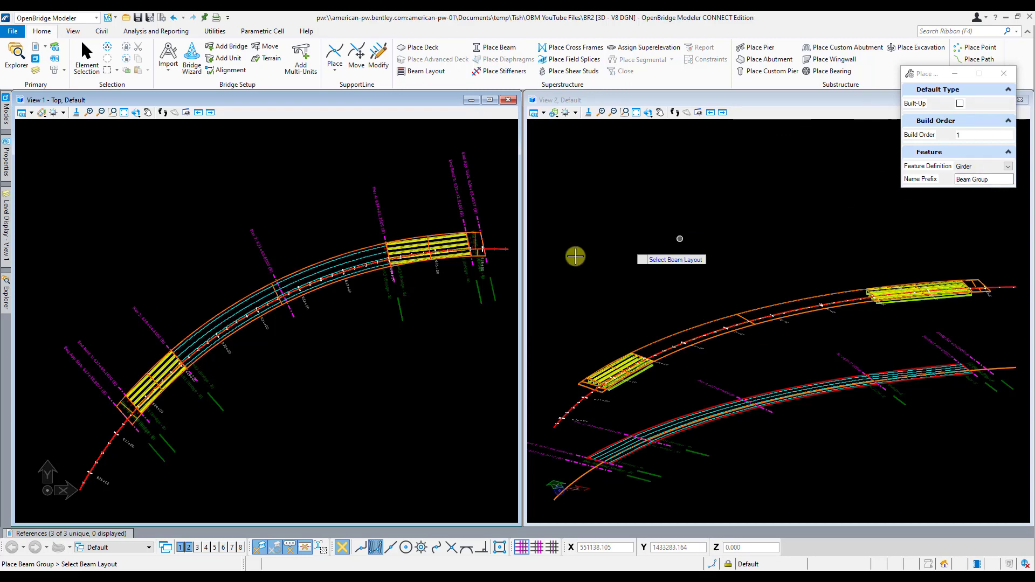
scroll(663, 439, "up", 4)
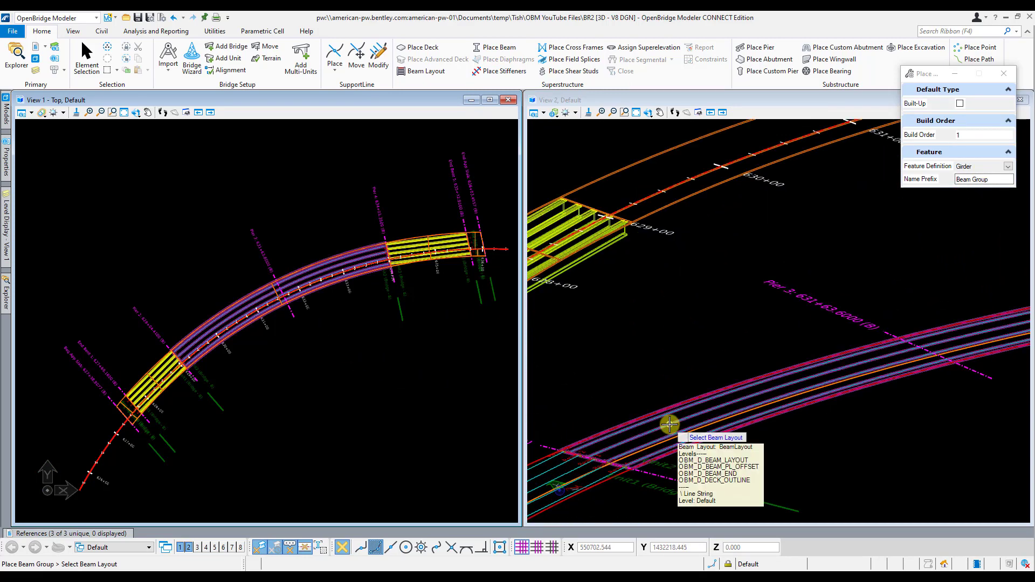
scroll(260, 302, "up", 5)
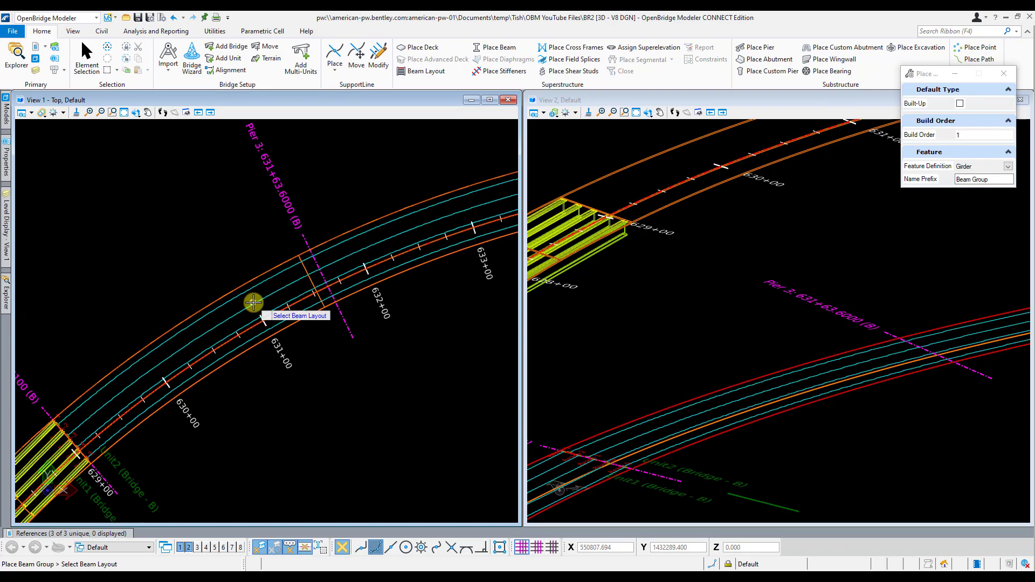
left_click(260, 302)
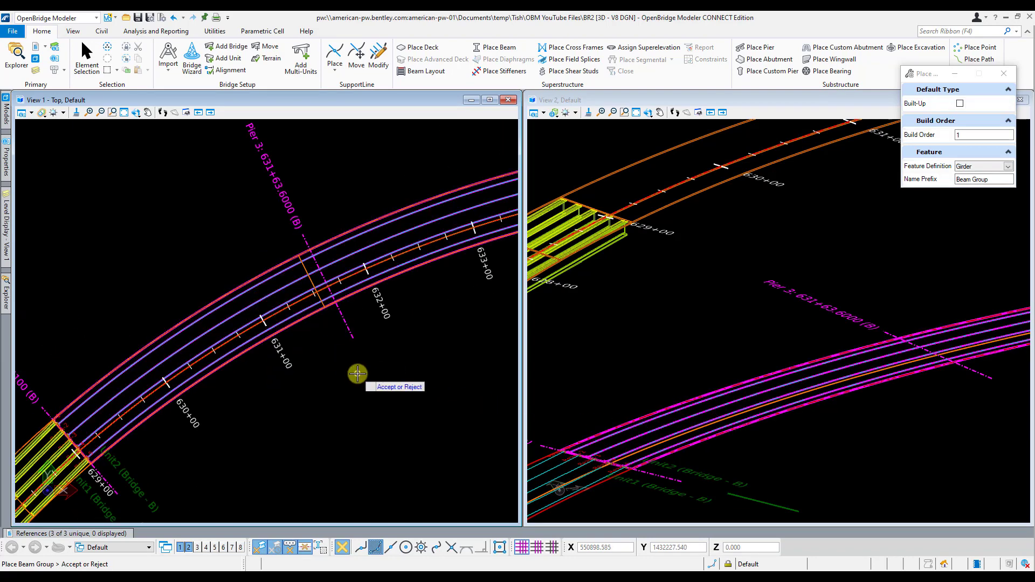
left_click(382, 399)
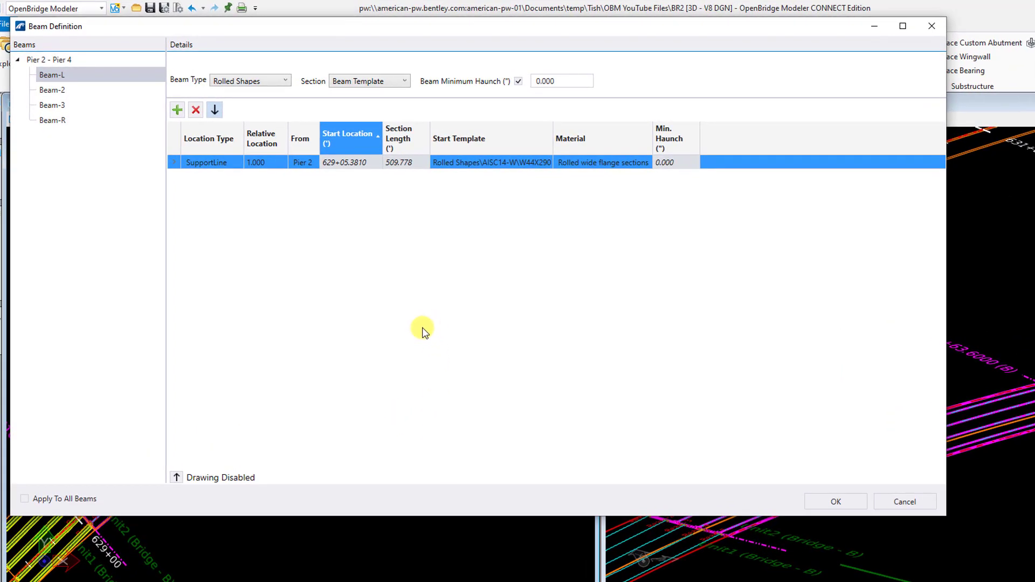
Set the beam type of Beam-L to Built-Up with Web as the section being defined.
left_click_drag(415, 30, 485, 60)
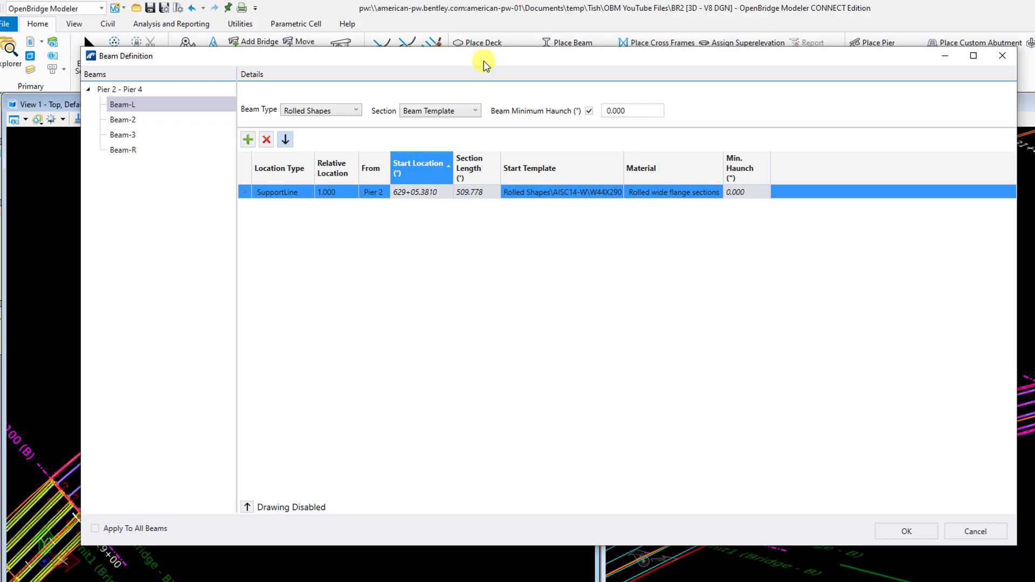
left_click(347, 113)
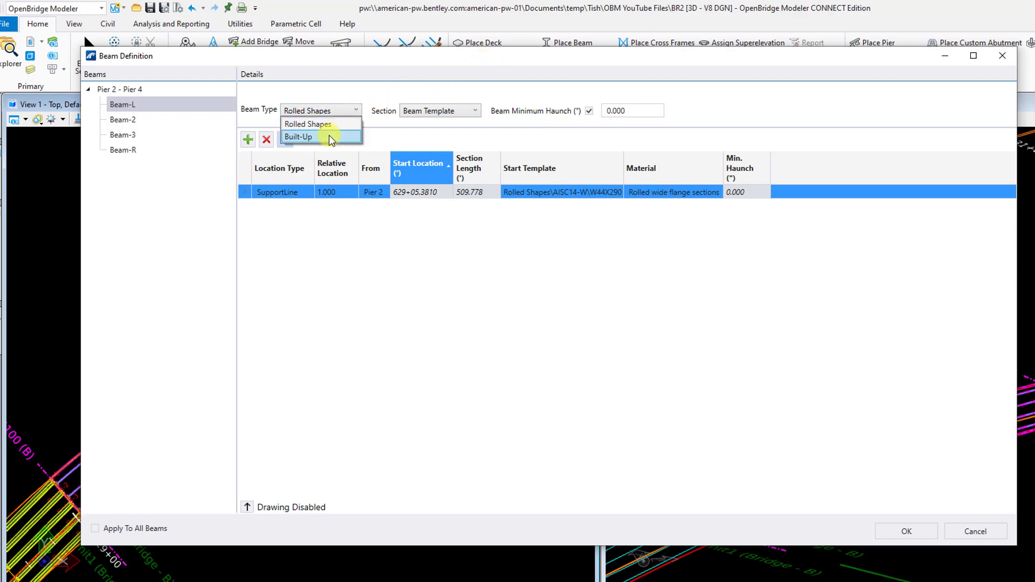
left_click(331, 138)
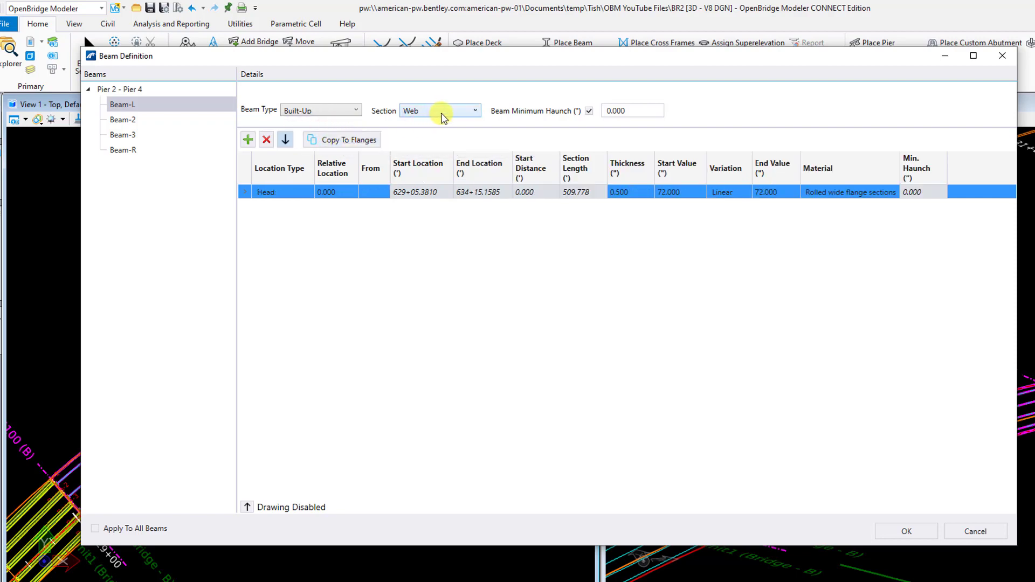
left_click(477, 112)
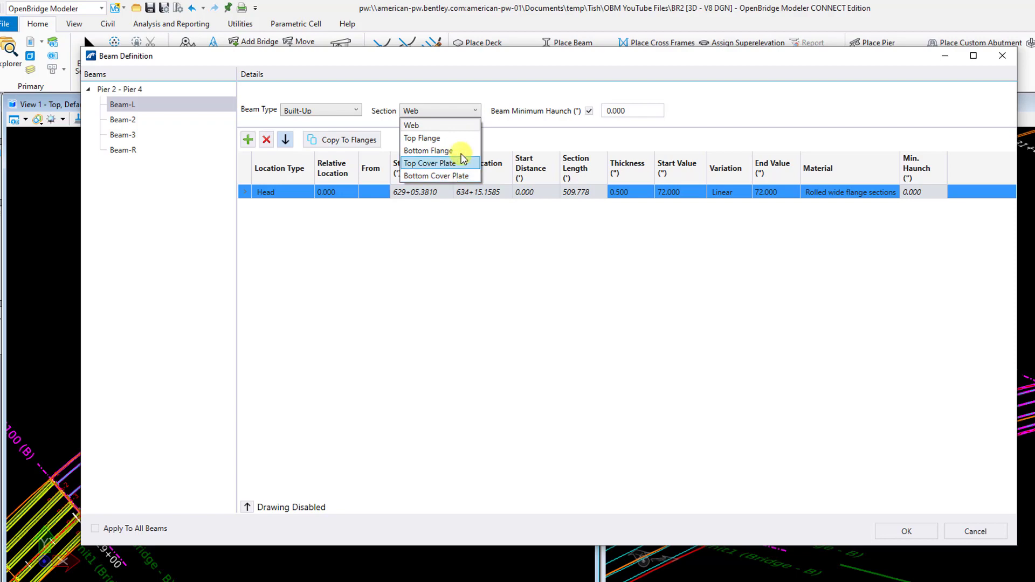
left_click(465, 127)
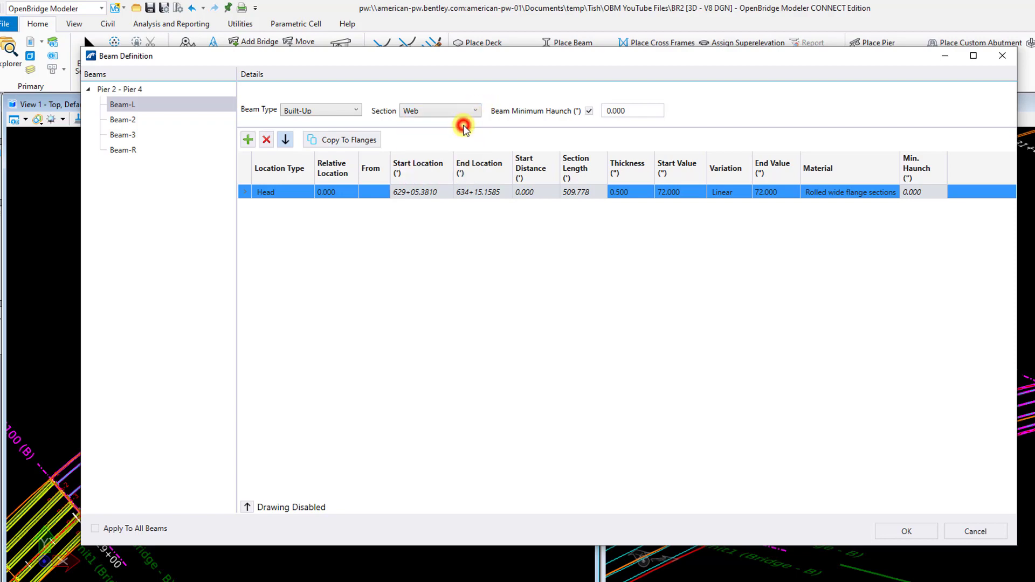
Set the beam minimum haunch to 6 inches and keep Head as the location type of the first web section.
double_click(642, 111)
type("6")
left_click(632, 110)
left_click(288, 195)
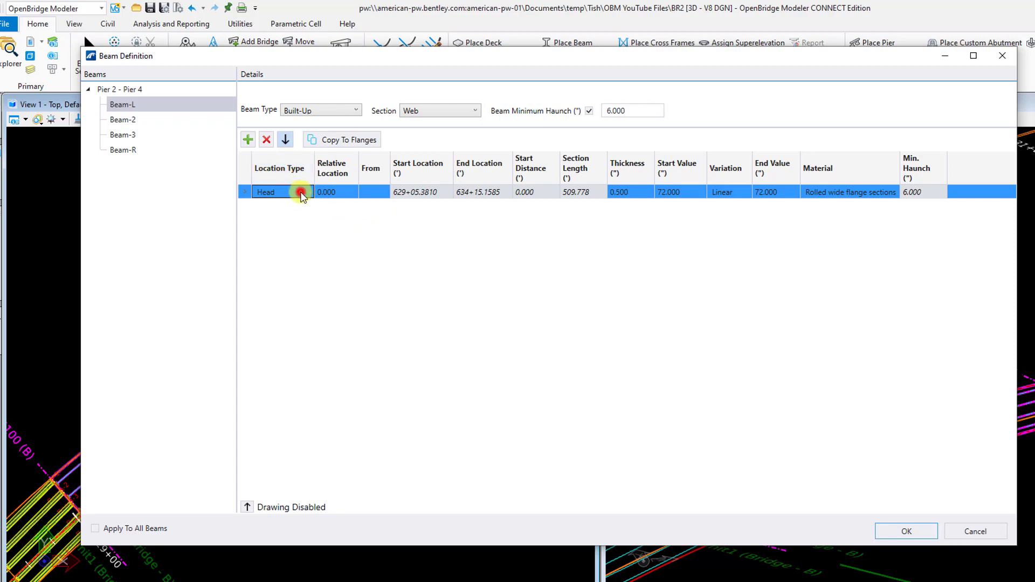
left_click(305, 195)
left_click(310, 193)
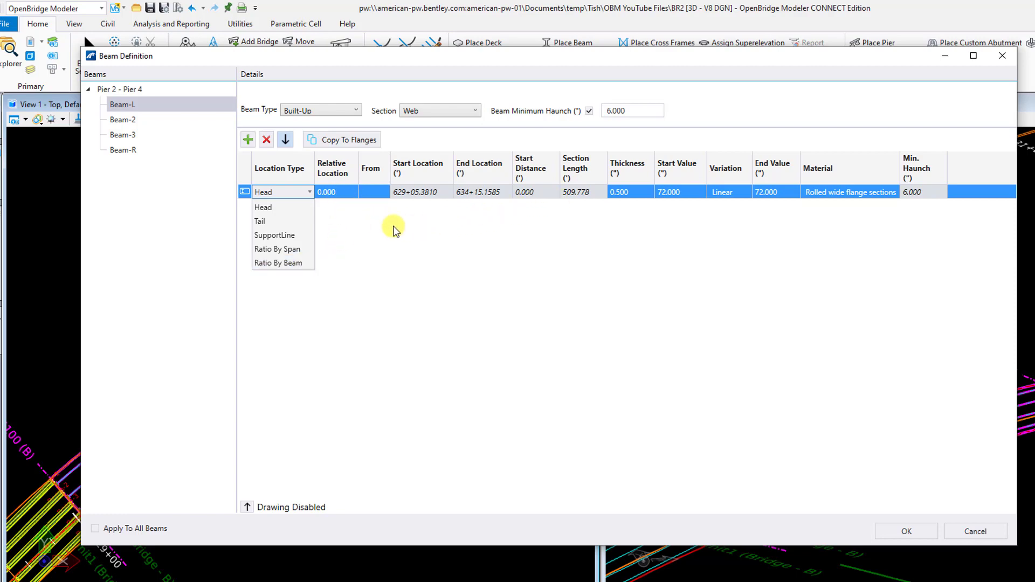
left_click(291, 209)
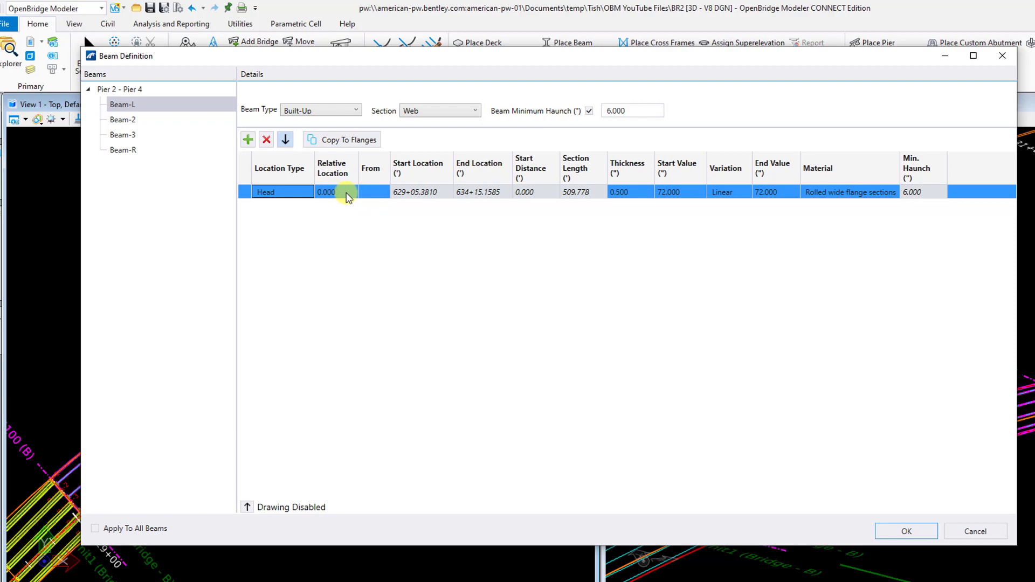
Set the thickness of the first web section to 0.875 inches.
left_click(635, 195)
left_click(637, 195)
key("BackSpace")
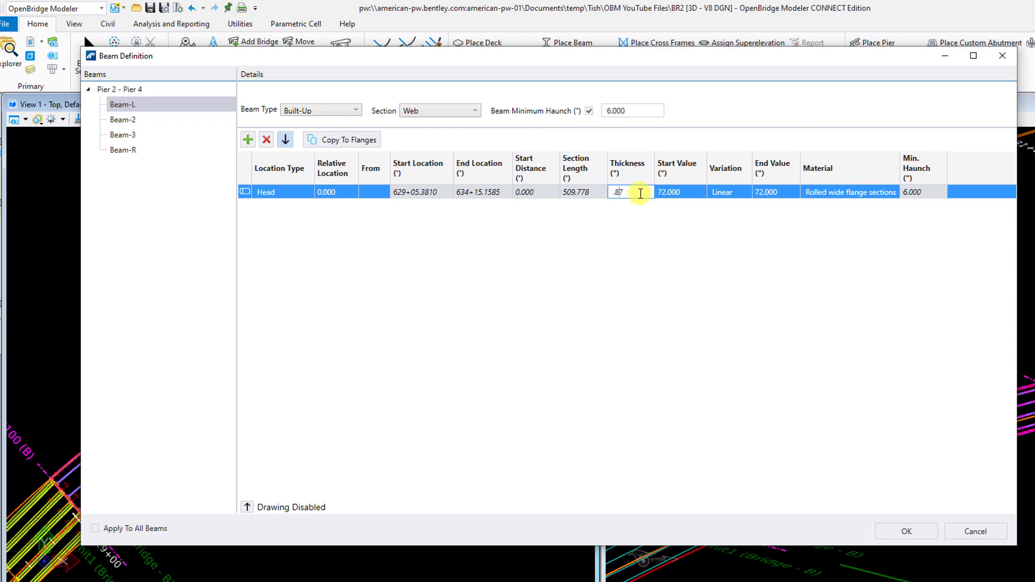
key("Return")
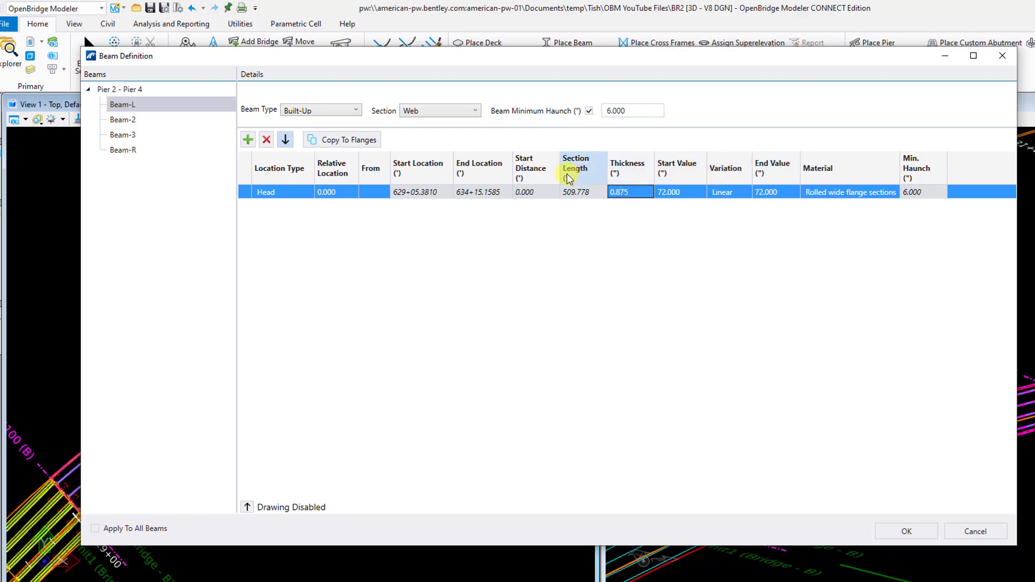
Set the start and end values of the first web section to 108 inches, keeping Linear variation.
left_click(696, 195)
left_click(696, 195)
type("108")
left_click(775, 194)
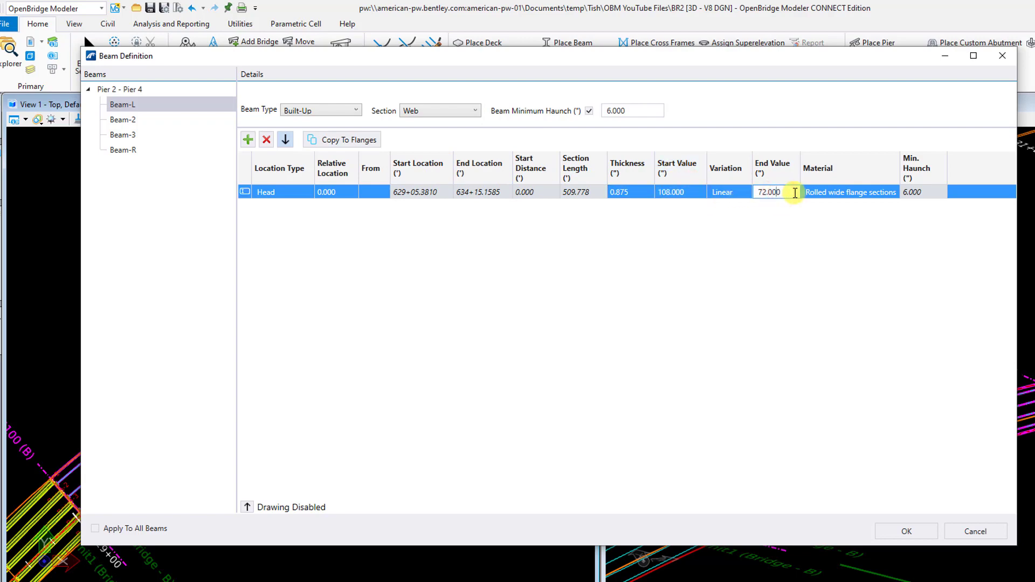
left_click(792, 193)
type("108")
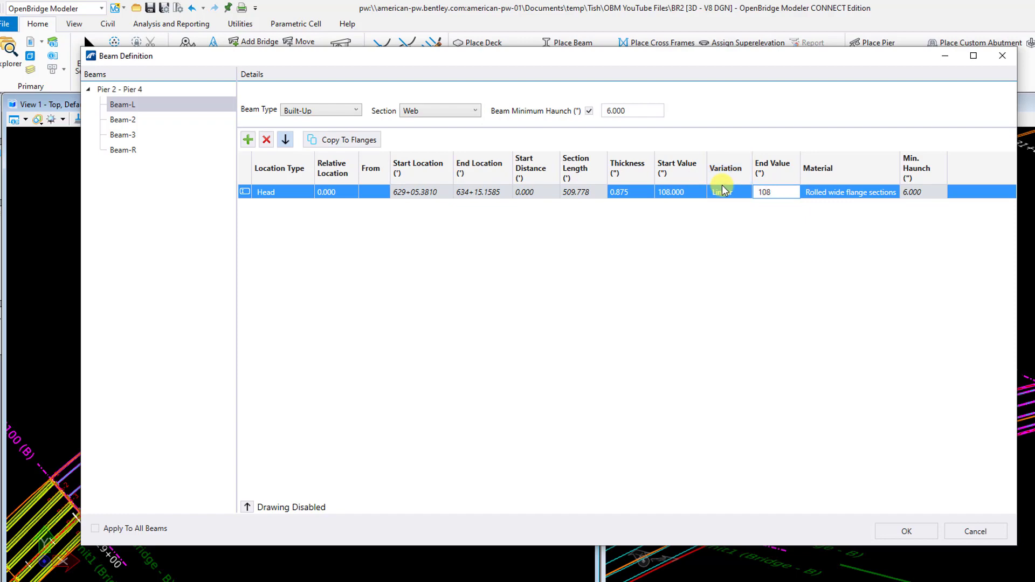
left_click(762, 223)
left_click(750, 192)
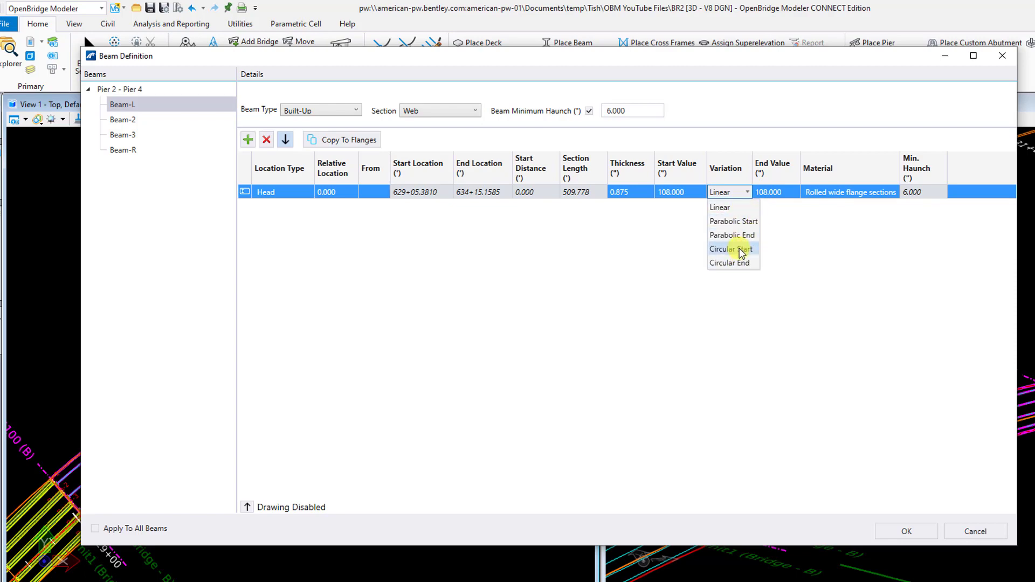
Assign the Curved plate girders material to the first web section.
left_click(863, 193)
left_click(869, 192)
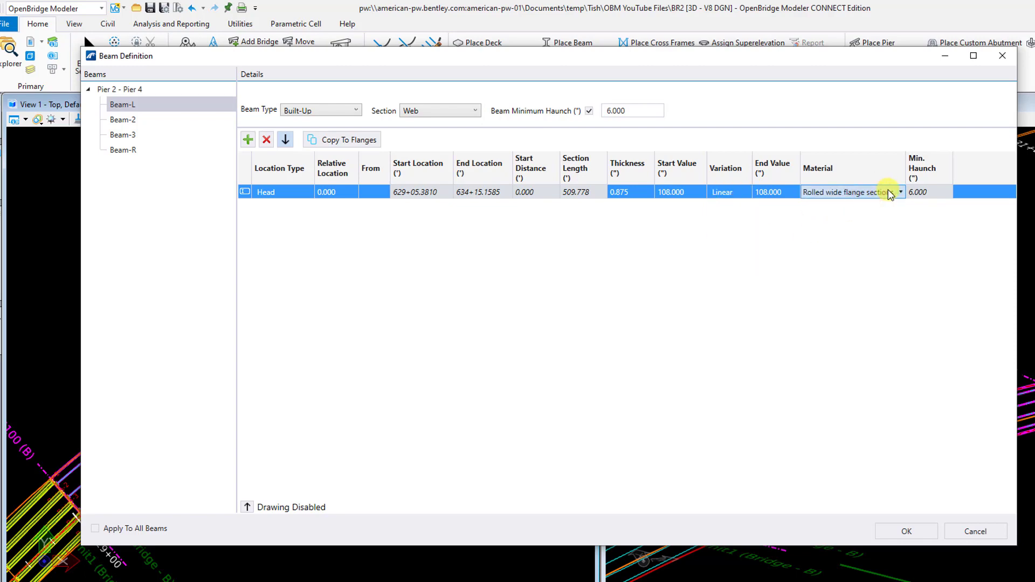
left_click(900, 192)
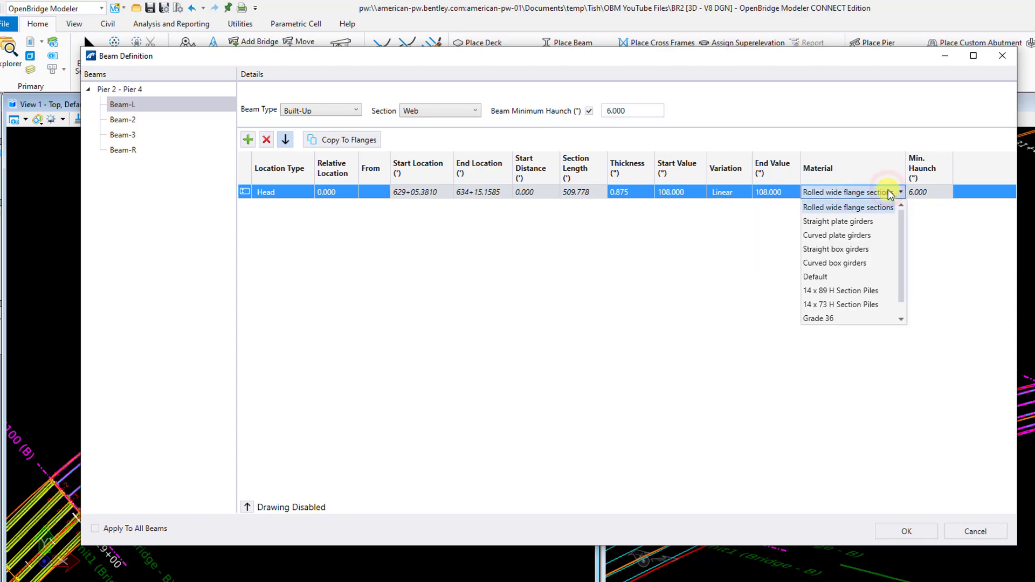
left_click(858, 235)
left_click(467, 244)
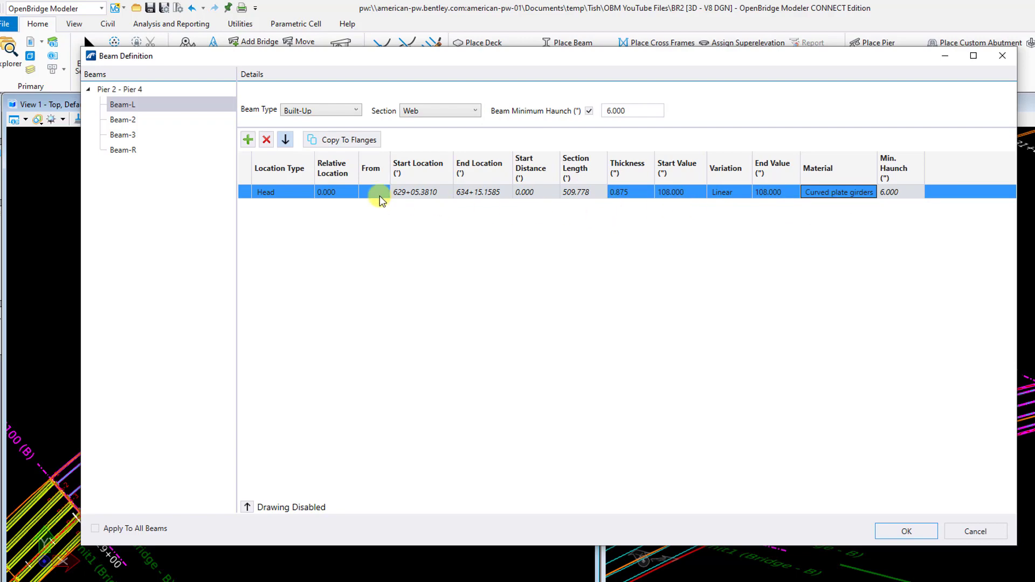
Add a second web section with a relative location of 51.21354 feet from the head.
left_click(248, 141)
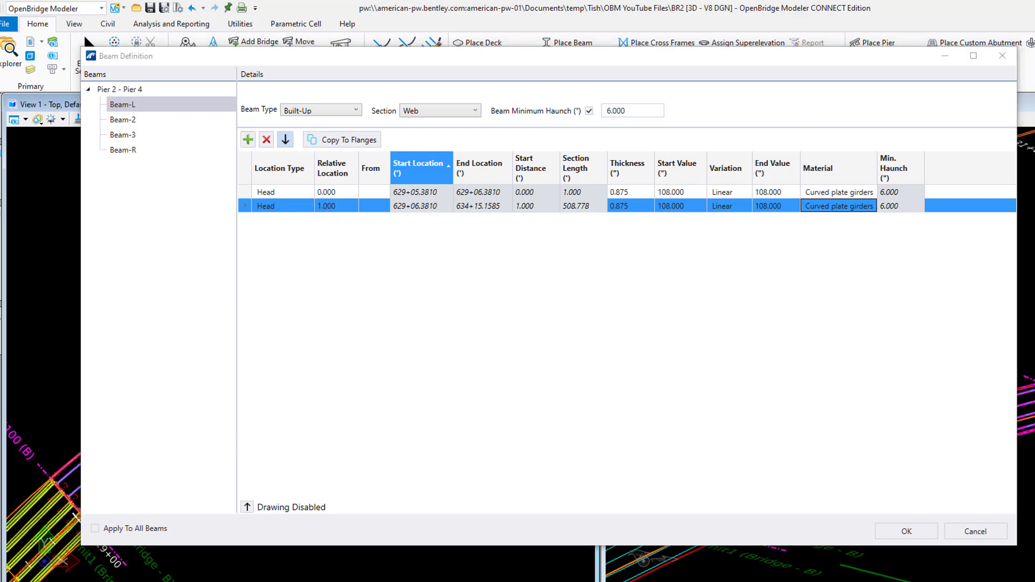
left_click(347, 208)
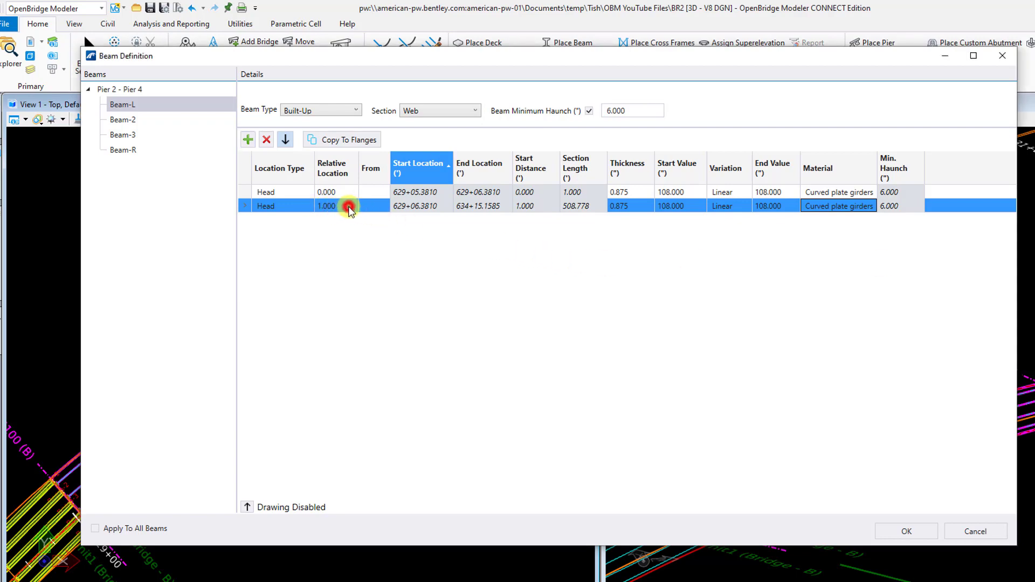
left_click(348, 207)
type("51.21354")
left_click(388, 243)
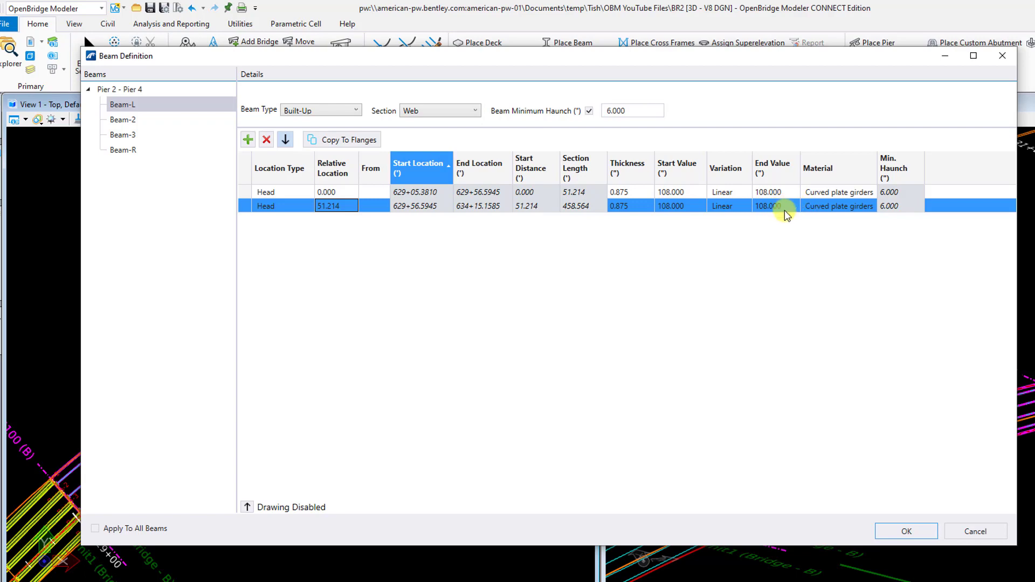
Add a third web section to Beam-L with a relative location of 167.318 feet from the head.
left_click(248, 140)
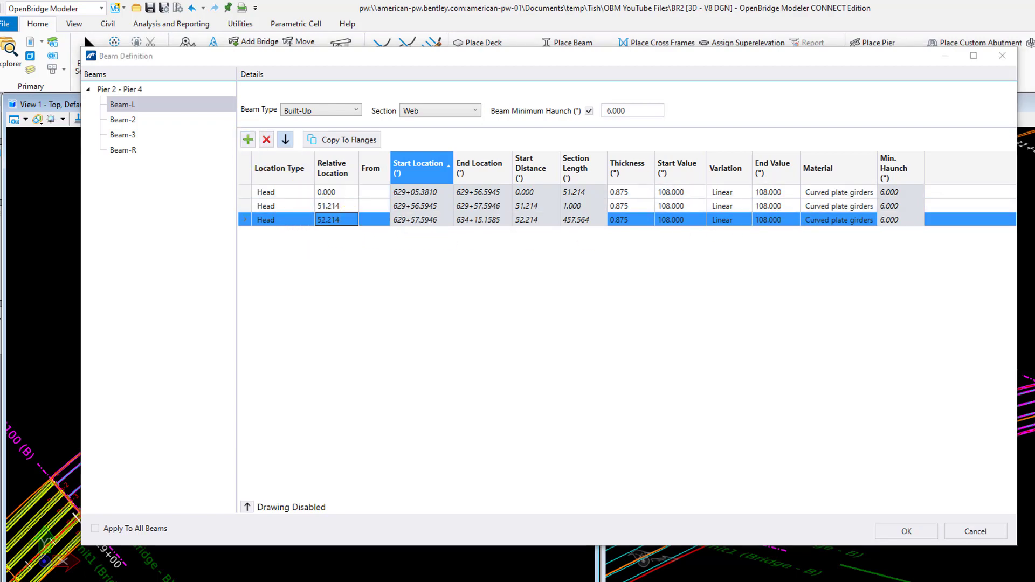
left_click(350, 221)
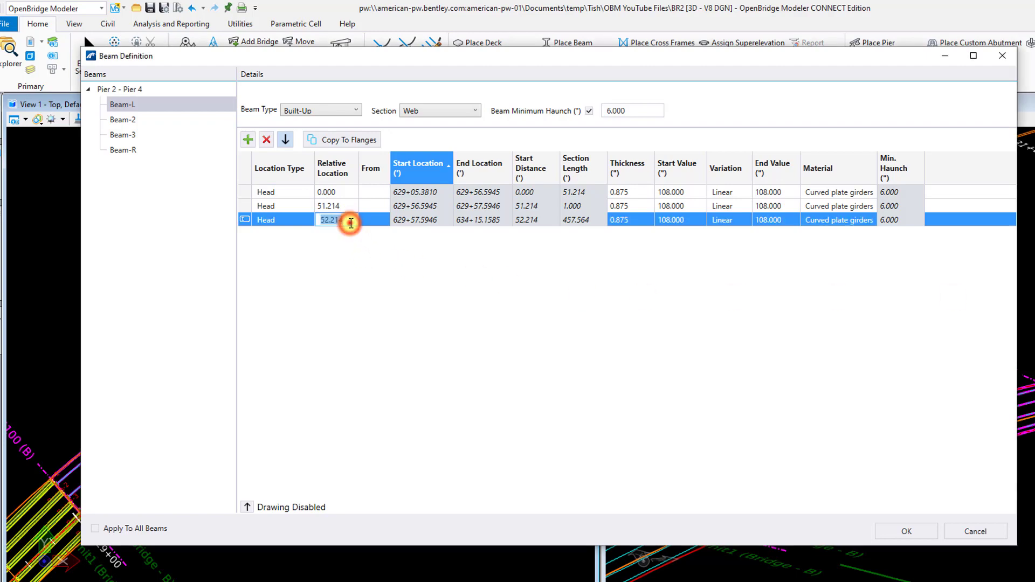
type("167.318")
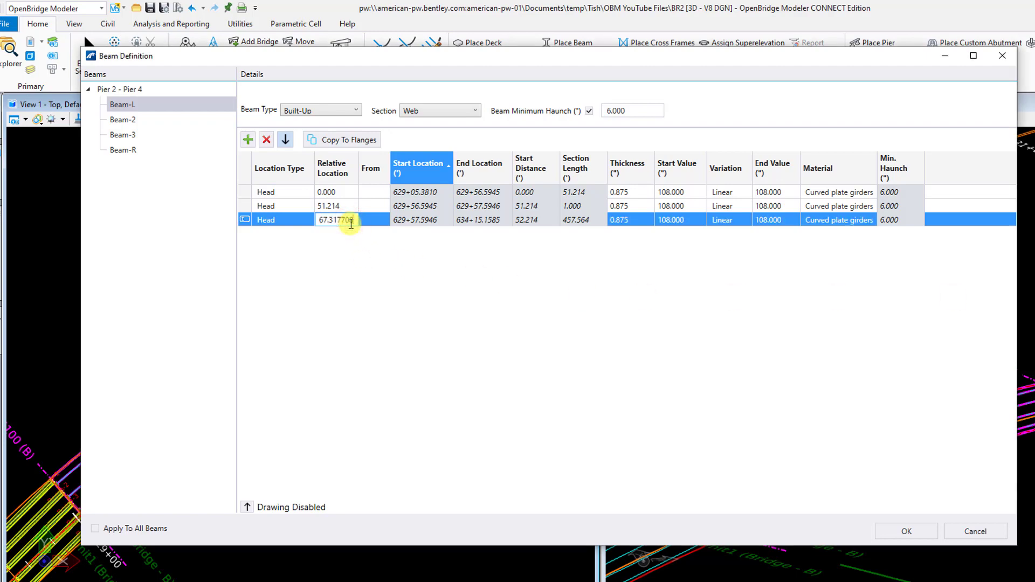
left_click(372, 274)
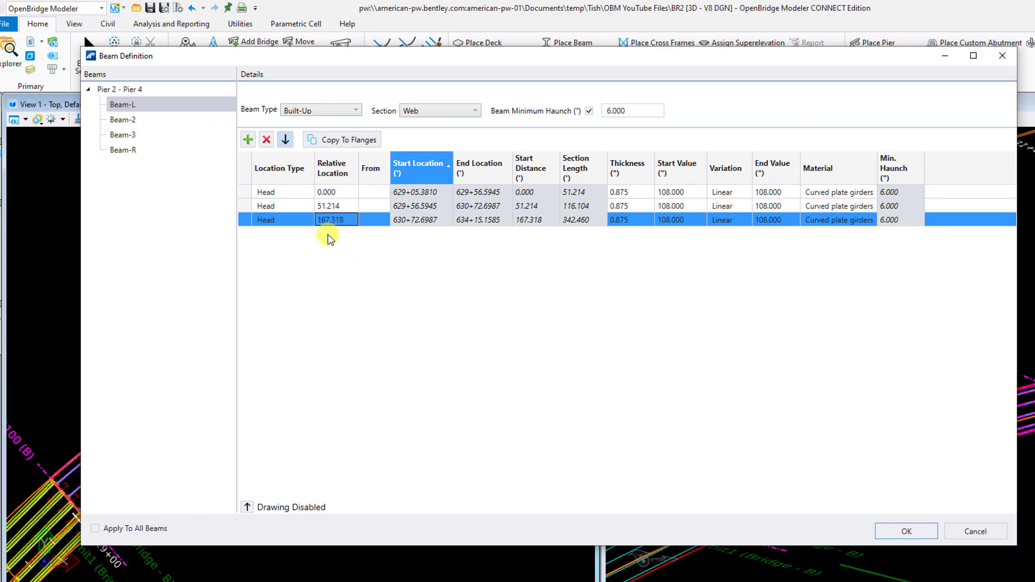
Set the thickness of the third web section to 0.75 inches.
left_click(347, 226)
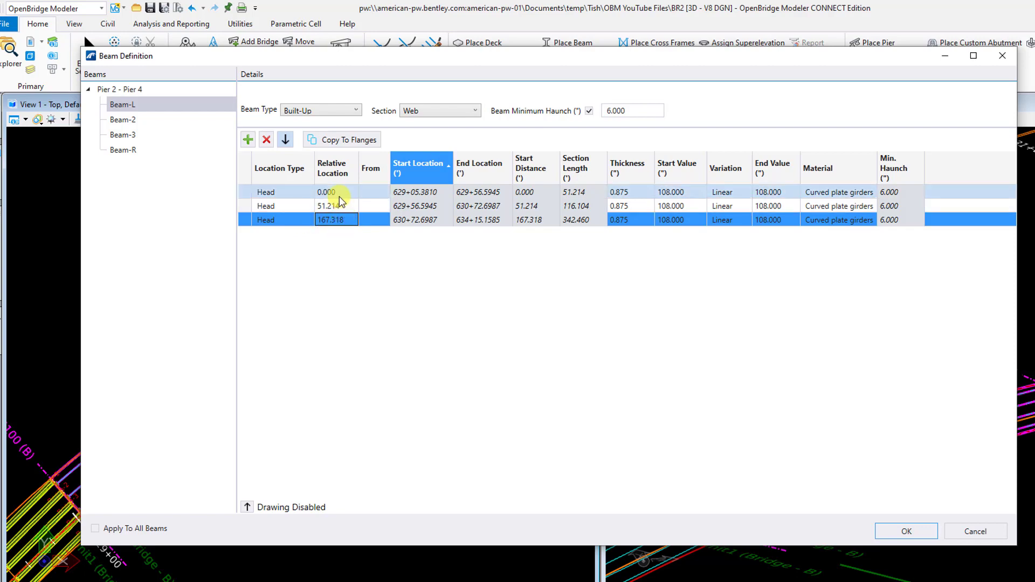
left_click_drag(435, 57, 429, 20)
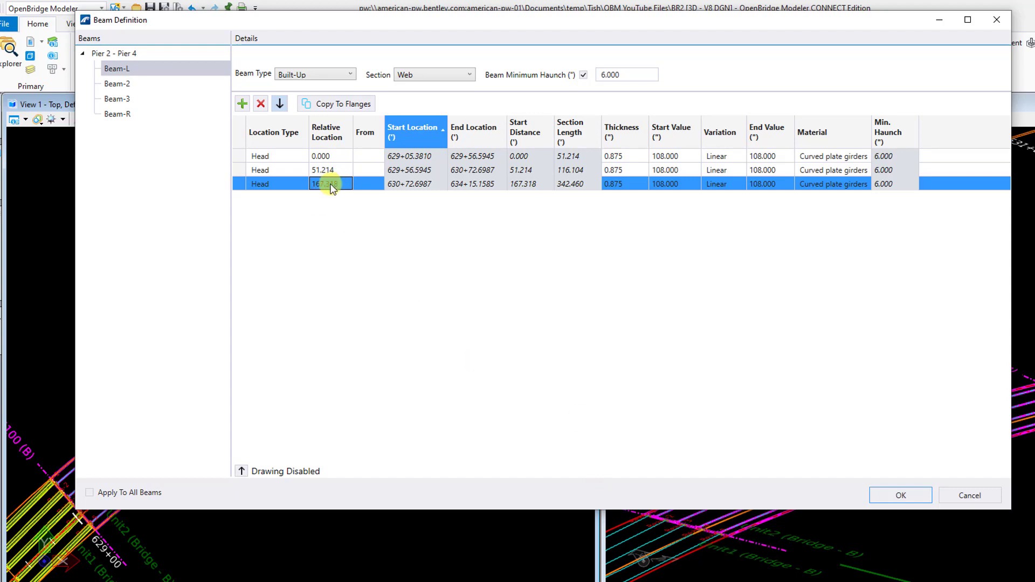
left_click(636, 184)
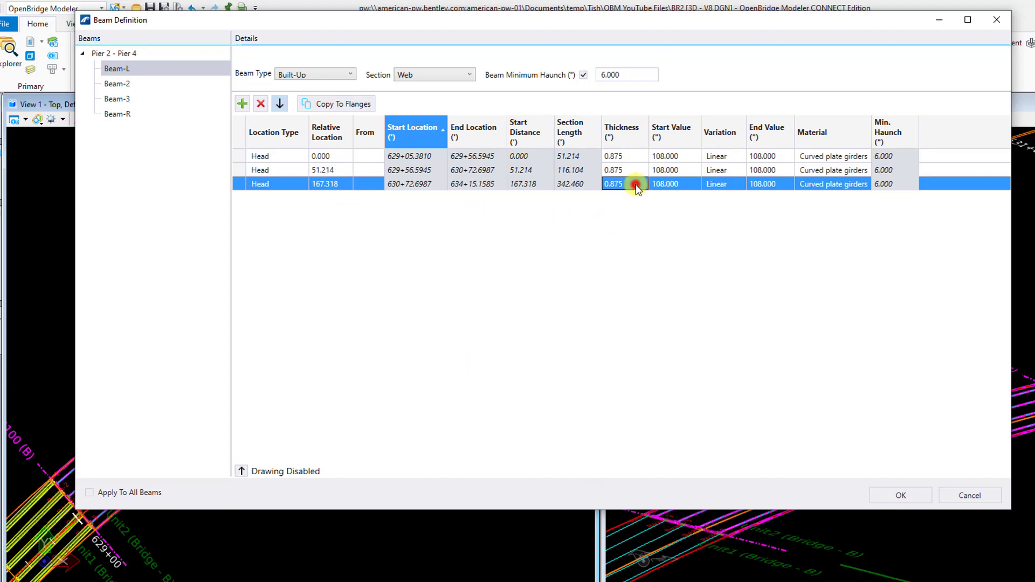
type(".")
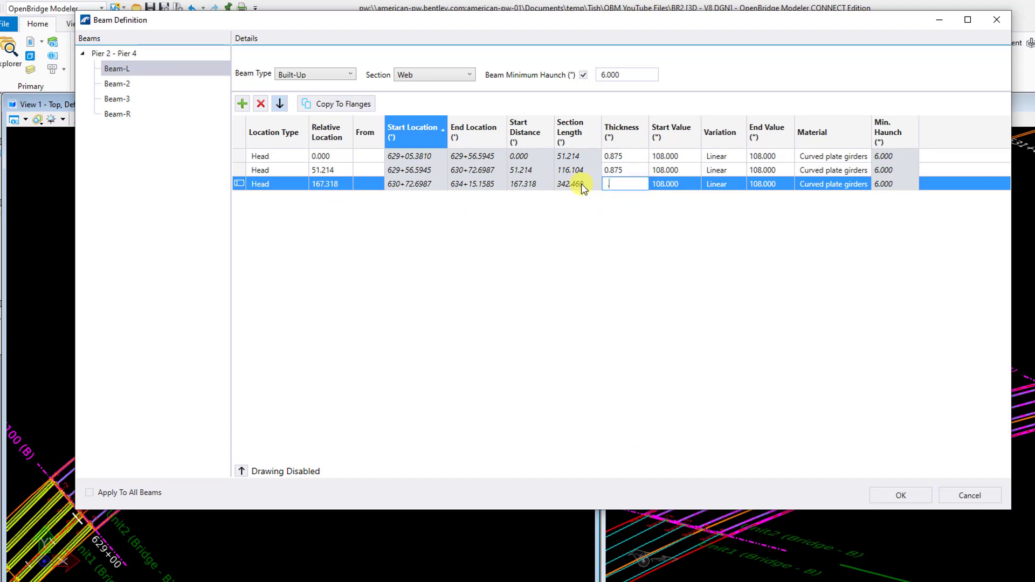
key("Return")
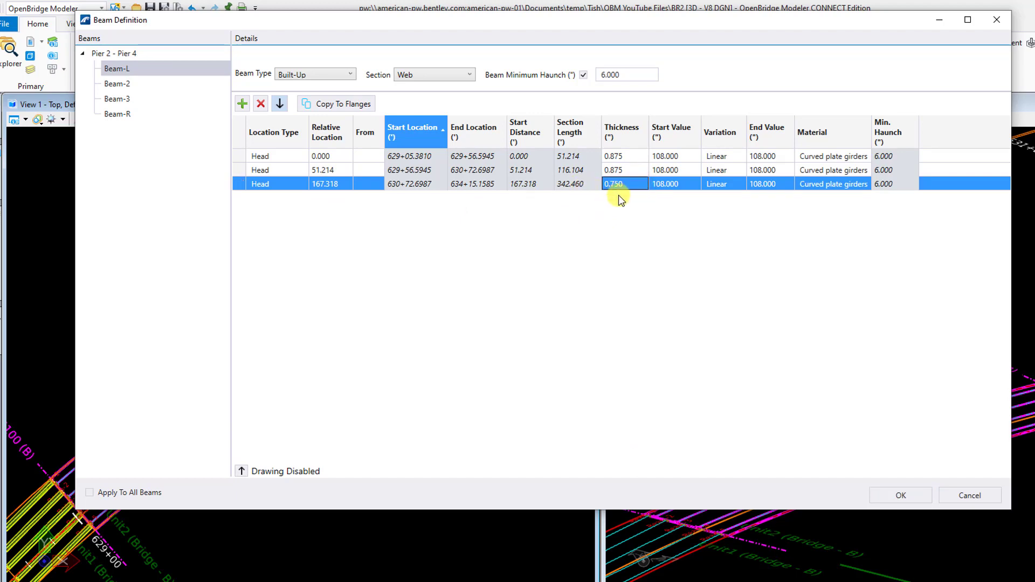
Add a fourth web section with a relative location of 229.417 feet from the head.
left_click(242, 104)
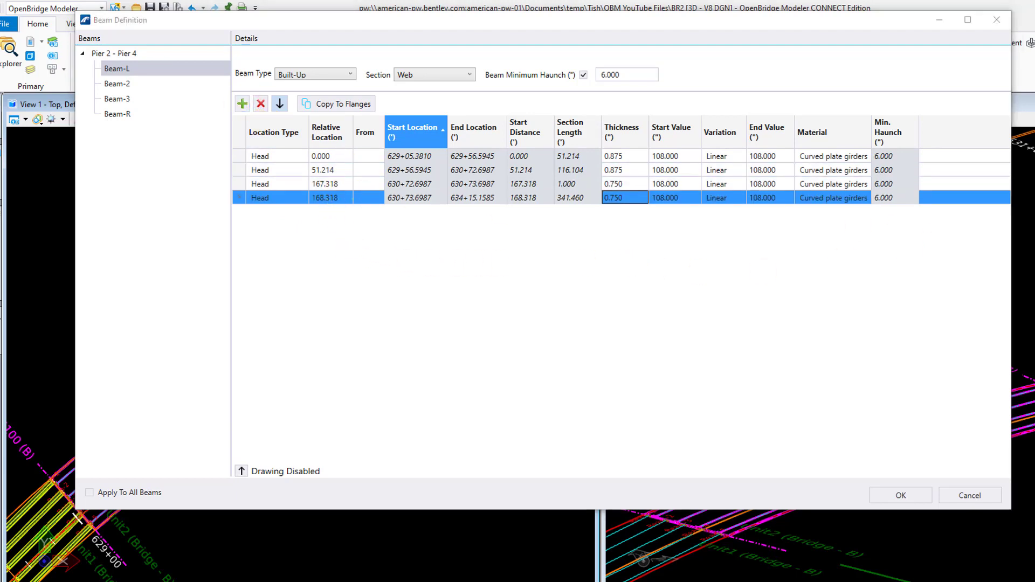
left_click(342, 200)
left_click(342, 200)
key("ctrl+v")
key("Return")
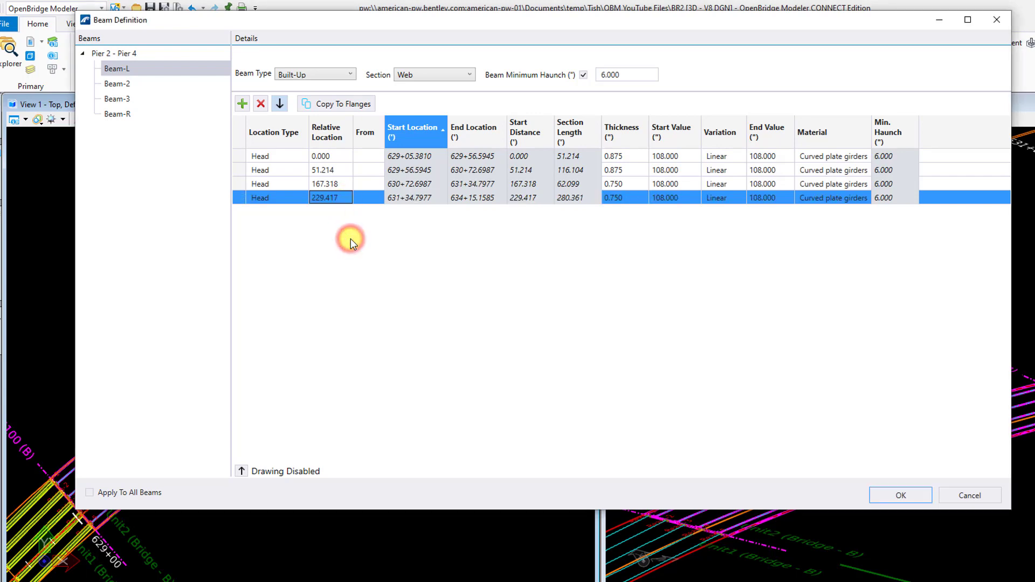
Add a fifth web section with a relative location of 358.193 feet from the head.
key("alt+Tab")
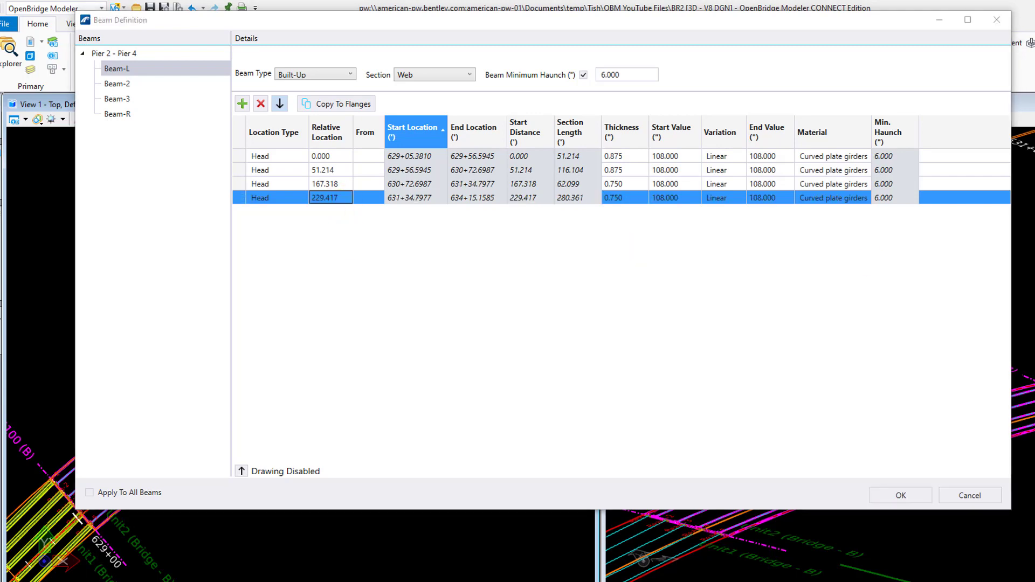
left_click(242, 103)
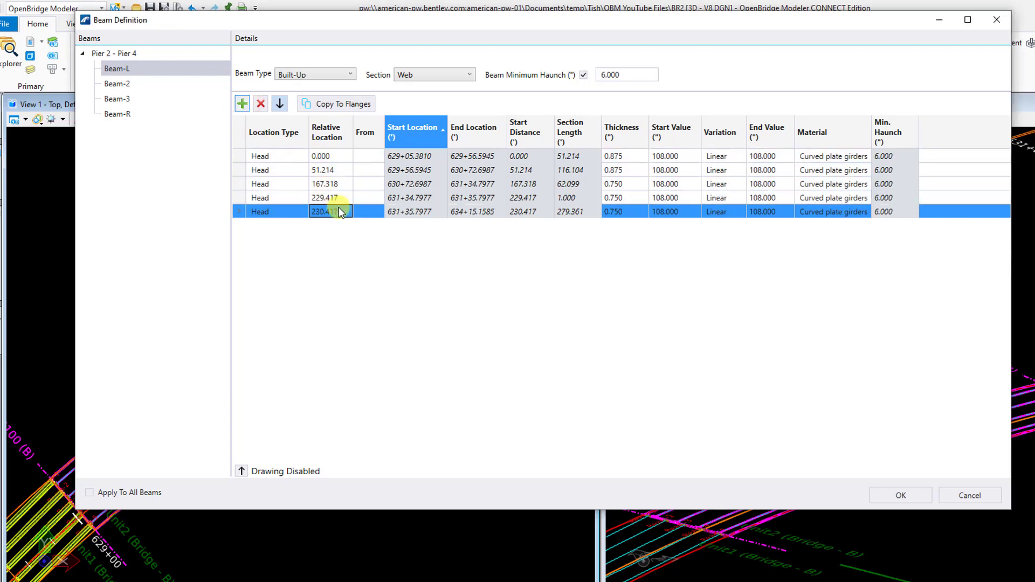
type("358.193")
key("Return")
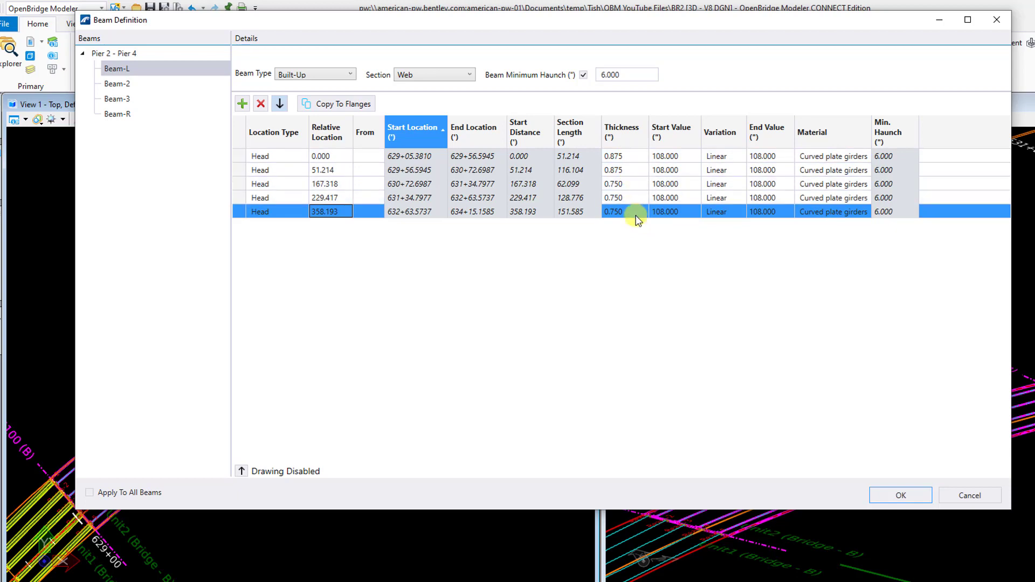
Switch the beam section to Top Flange and set its second section's relative location to 51.213 feet from the head.
left_click(447, 77)
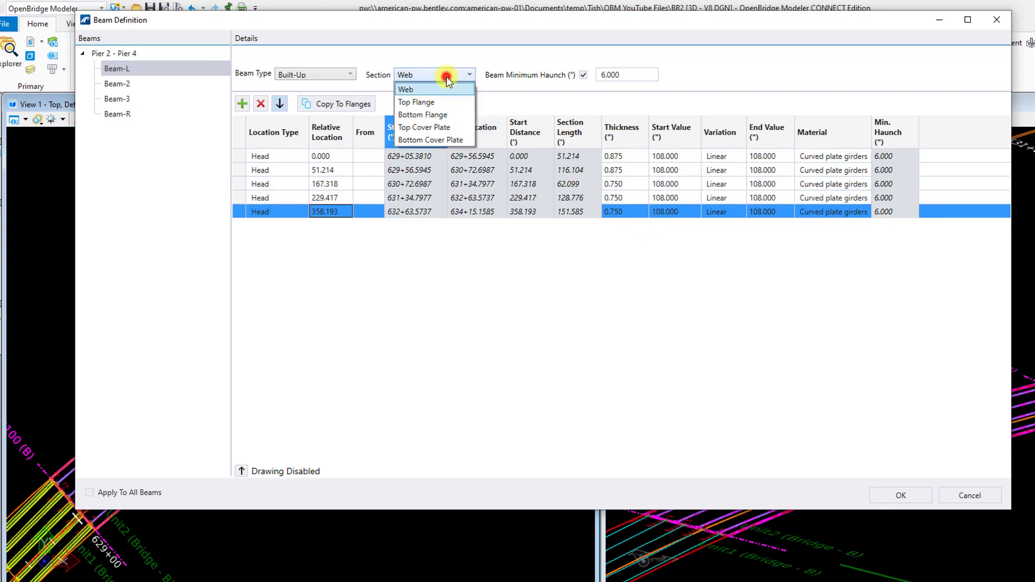
left_click(438, 102)
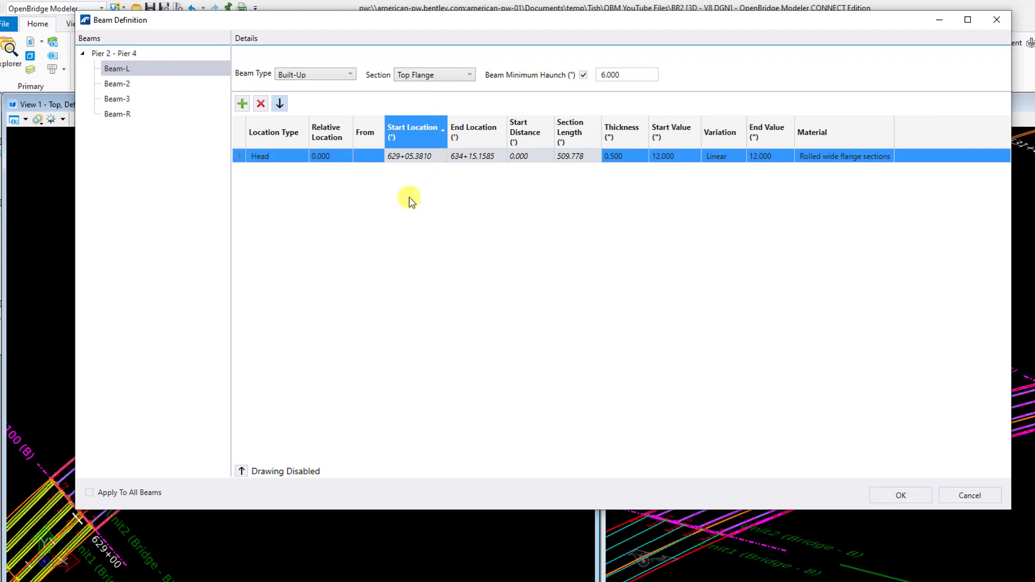
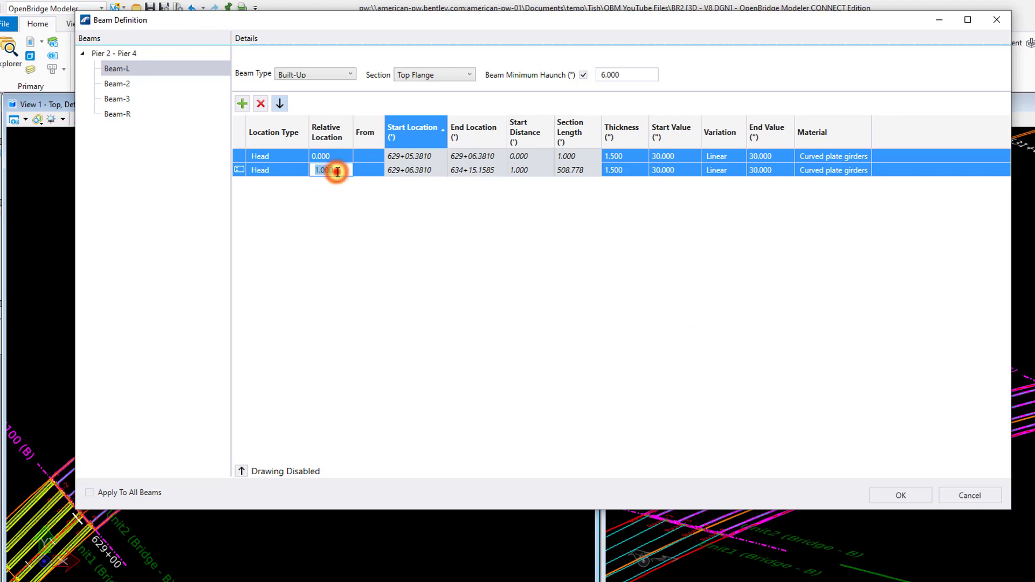
left_click(342, 170)
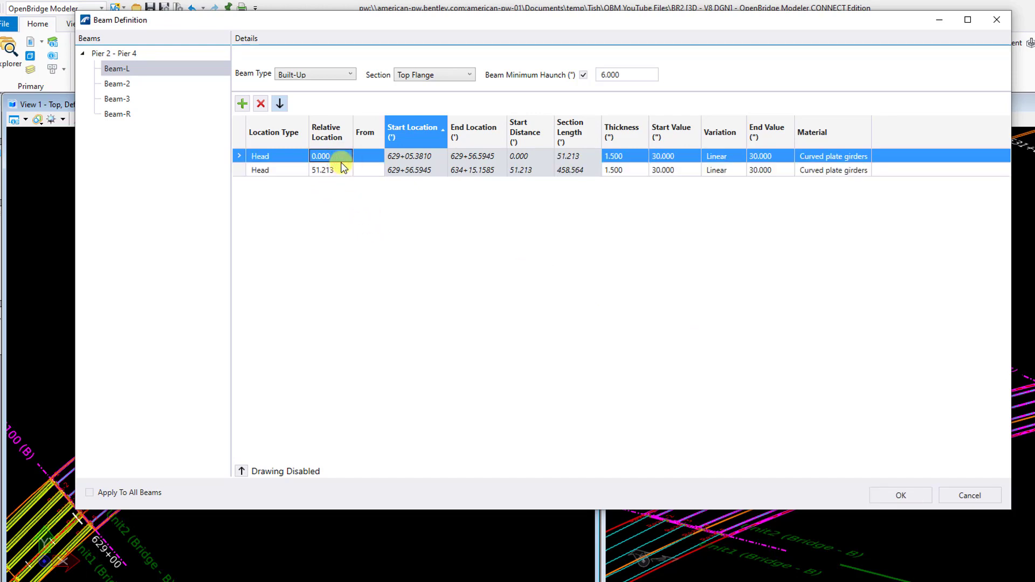
Set the thickness of the second top flange section to 2.5 inches.
left_click(636, 171)
type("2.5")
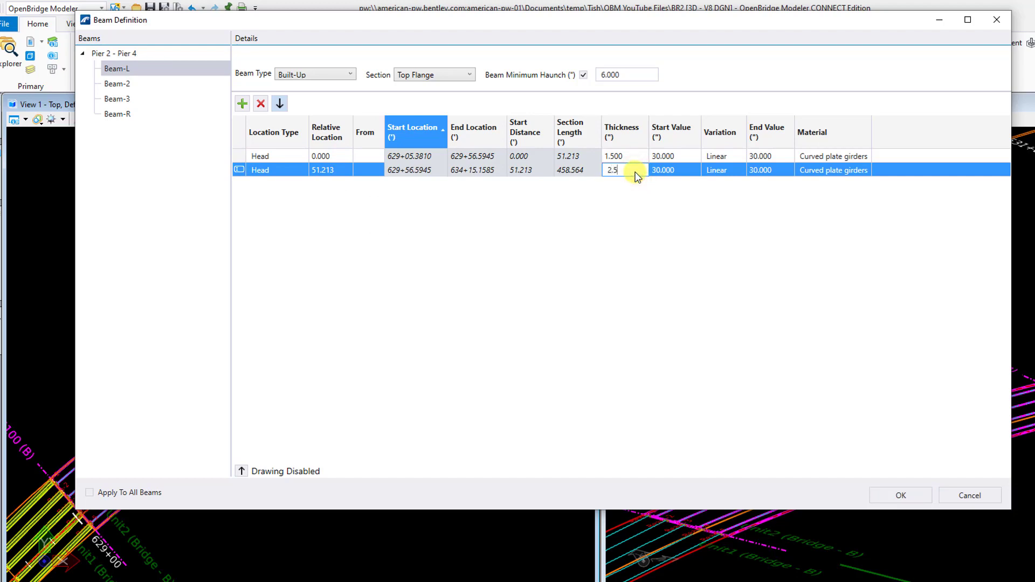
left_click(689, 171)
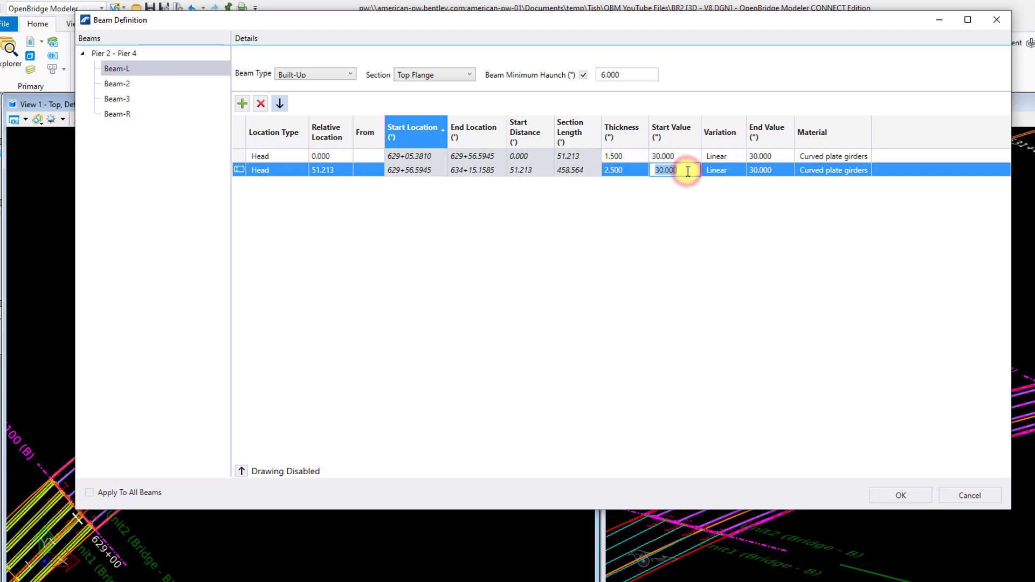
Add a third top flange section with a relative location of 167.318 feet from the head.
left_click(243, 105)
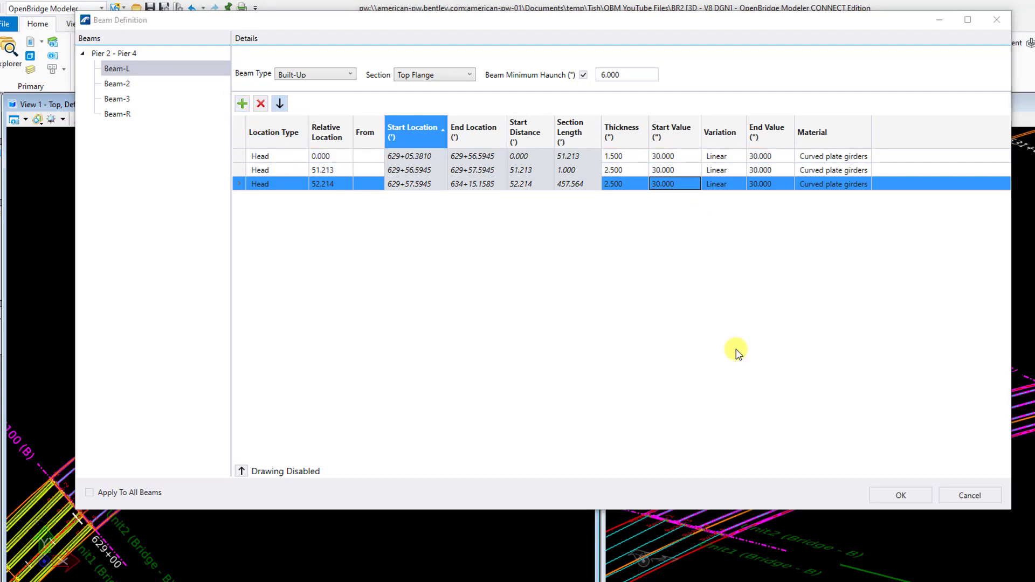
double_click(329, 185)
type("167.177")
left_click(381, 222)
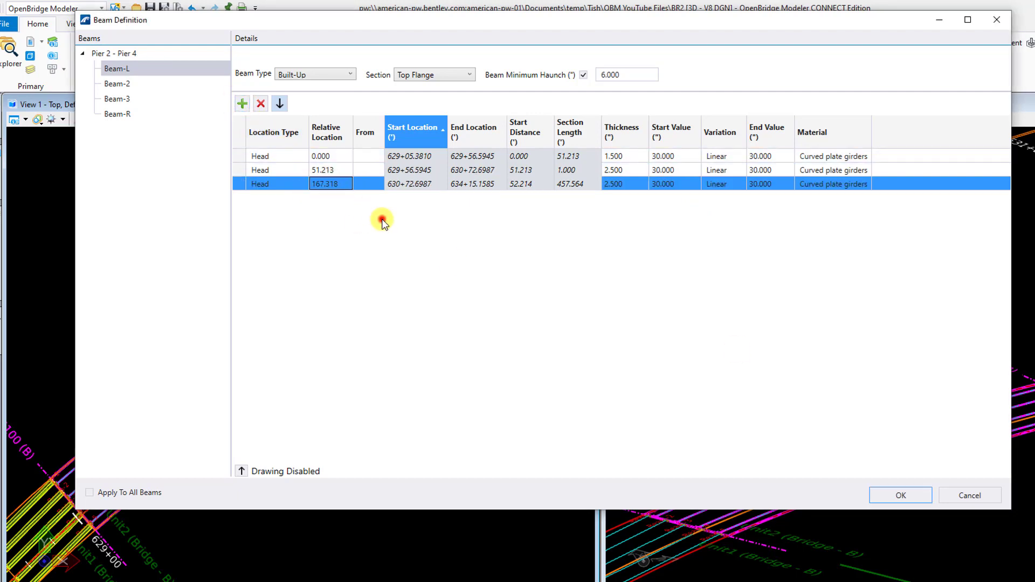
Set the third top flange section's thickness to 2 inches and its start and end values to 36 inches.
left_click(633, 184)
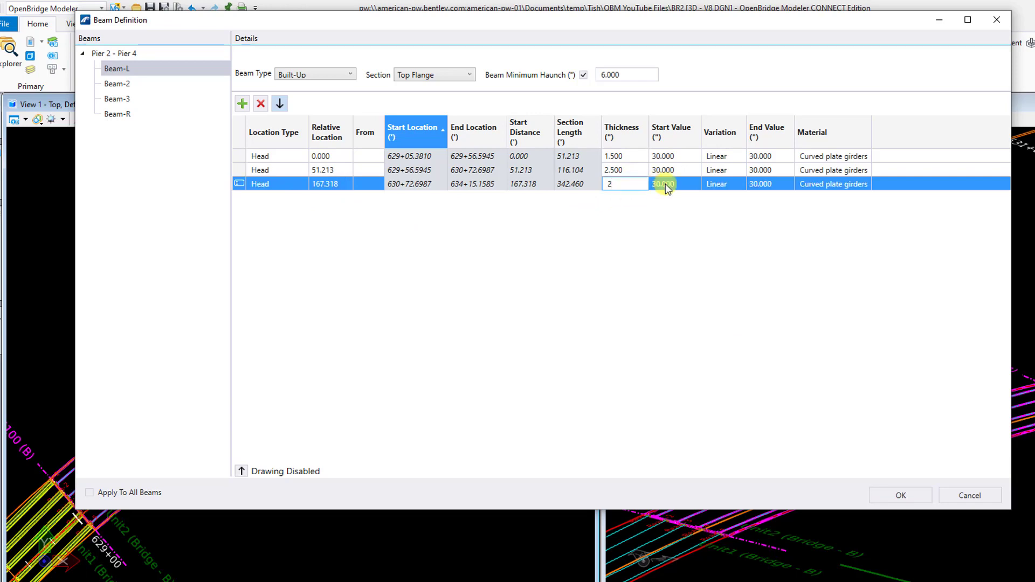
left_click(685, 184)
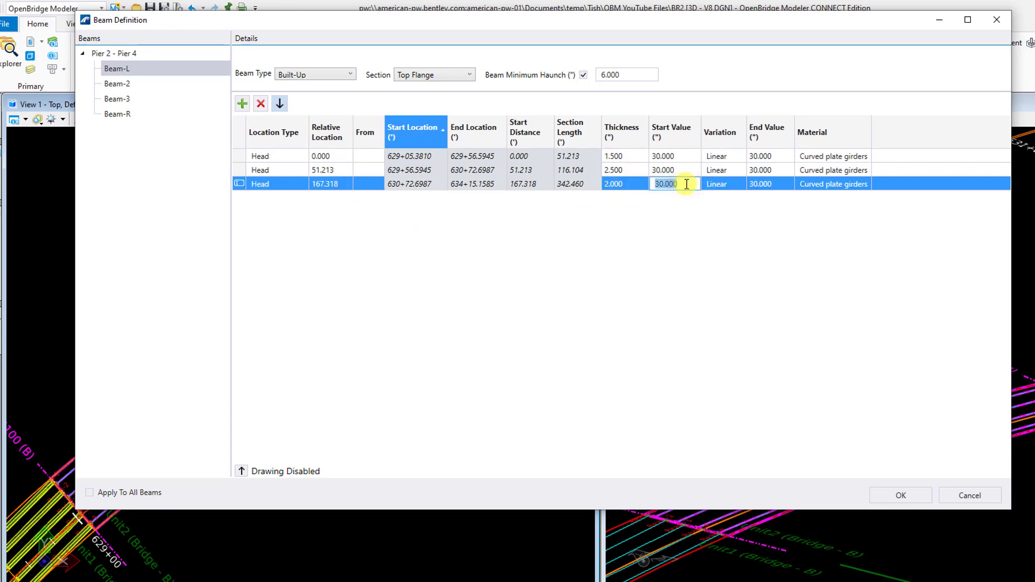
type("36")
left_click(785, 184)
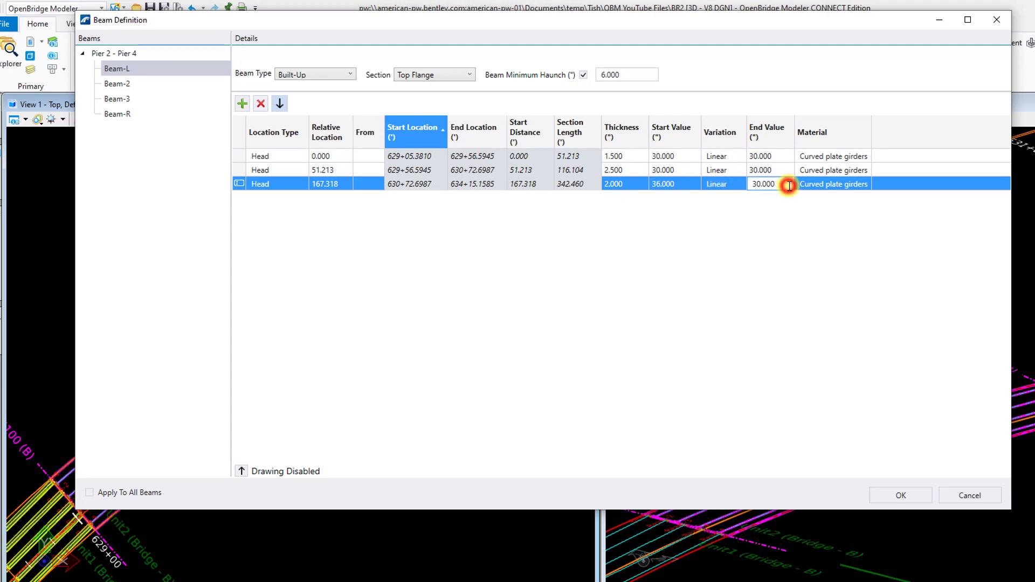
type("36")
left_click(480, 204)
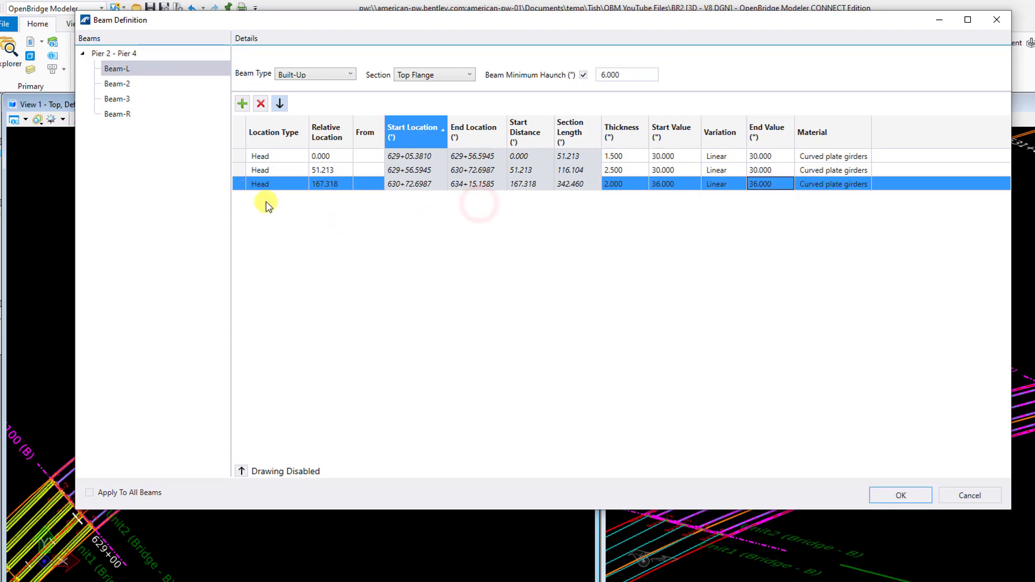
Add a fourth top flange section with a relative location of 229.4167 feet from the head.
left_click(242, 103)
left_click(343, 199)
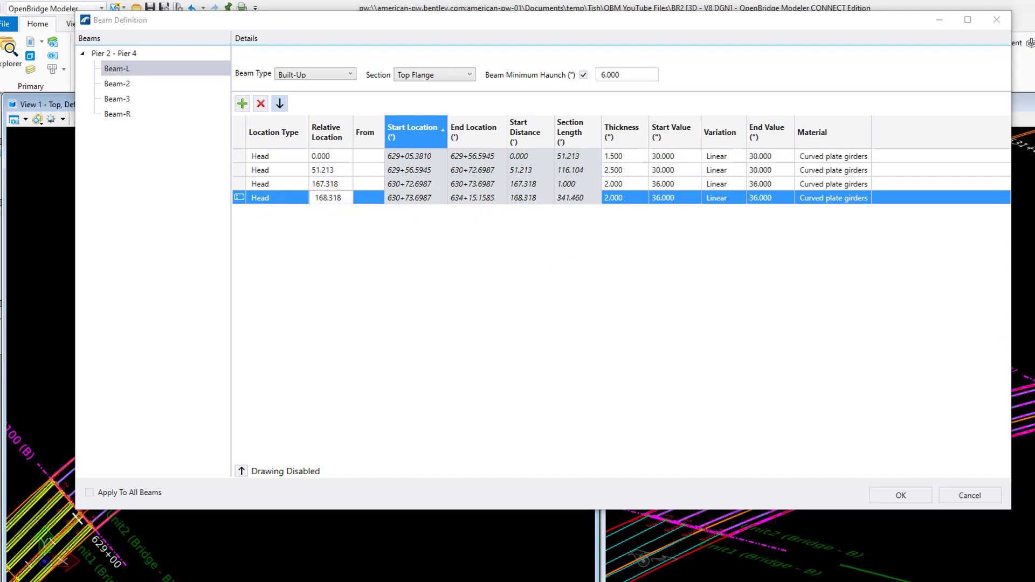
left_click(340, 199)
type("229.4167")
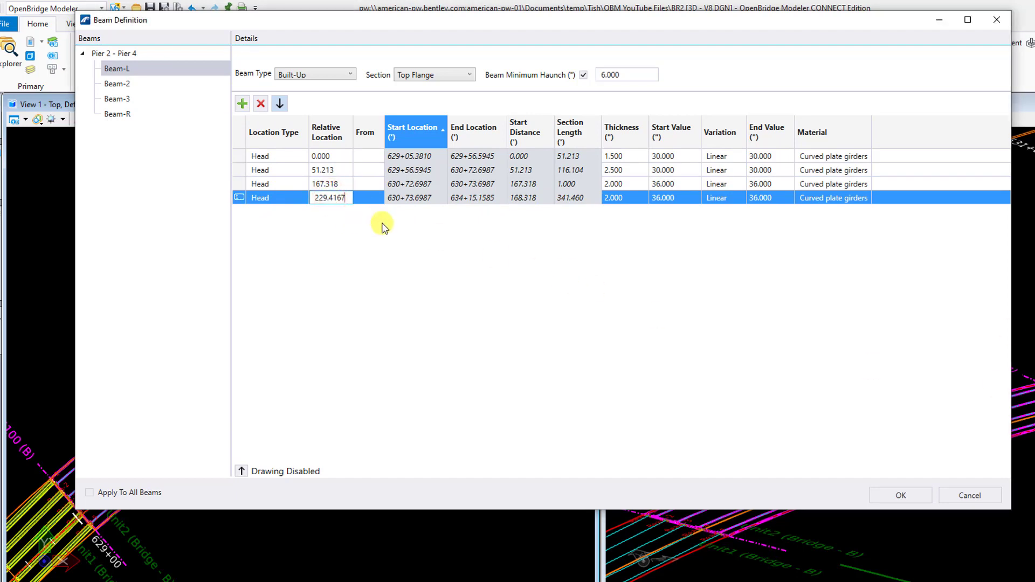
Set the fourth top flange section's thickness to 2.5 inches and its start and end values to 42 inches.
left_click(633, 197)
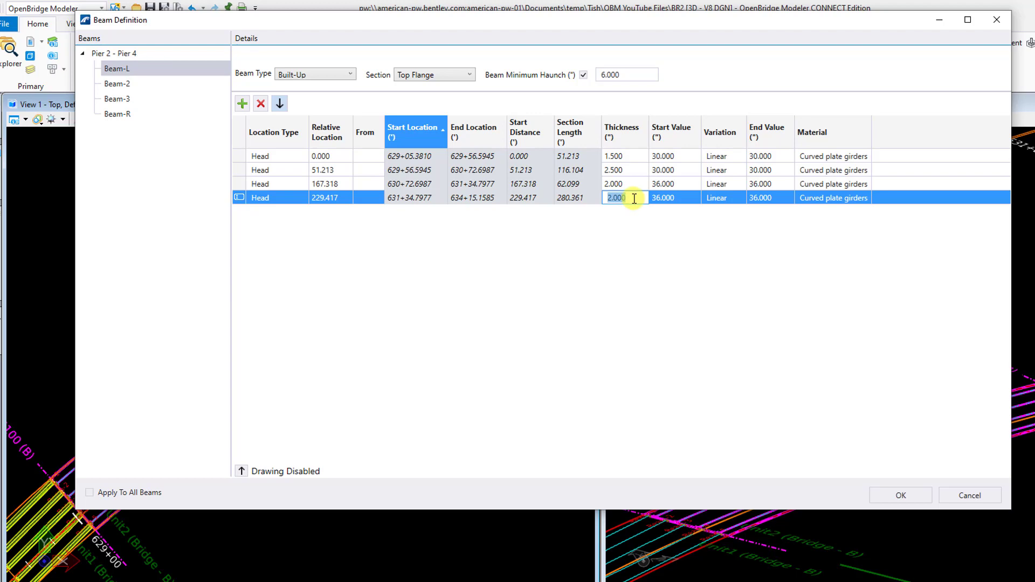
left_click(685, 197)
type("42")
left_click(766, 198)
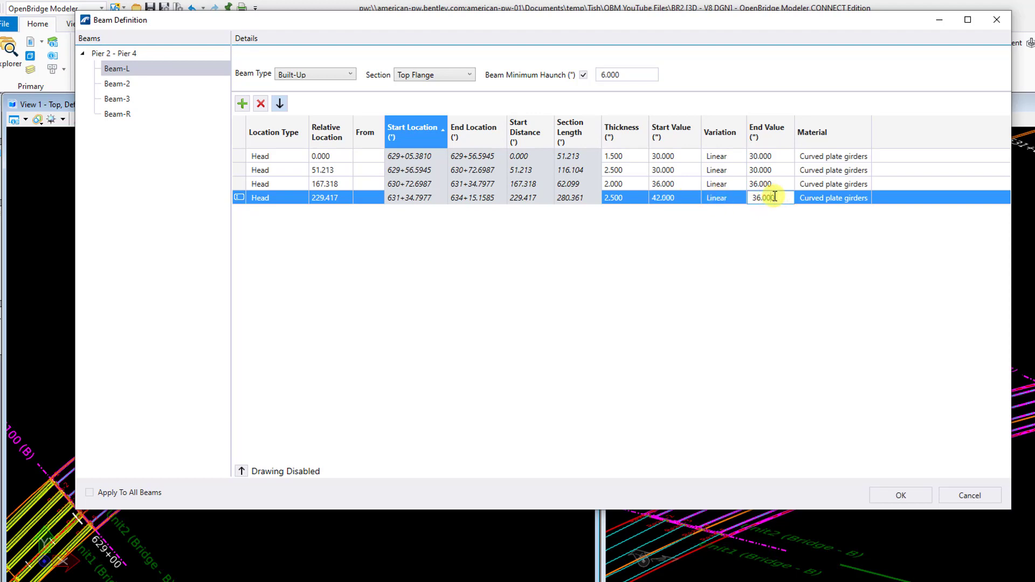
type("42")
left_click(649, 249)
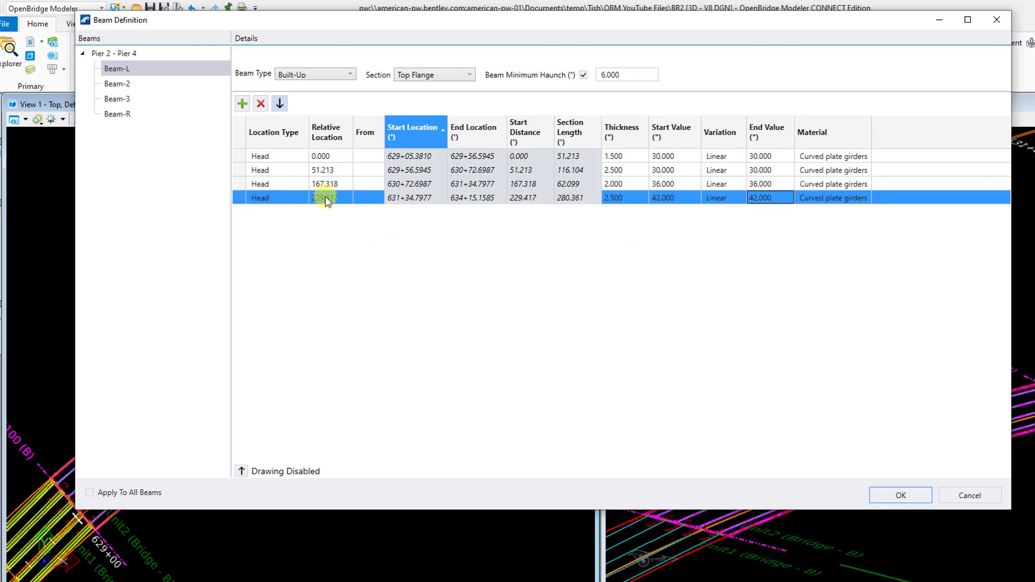
Add a fifth top flange section 246.5677 feet from the head and set its thickness to 3.5 inches.
left_click(242, 104)
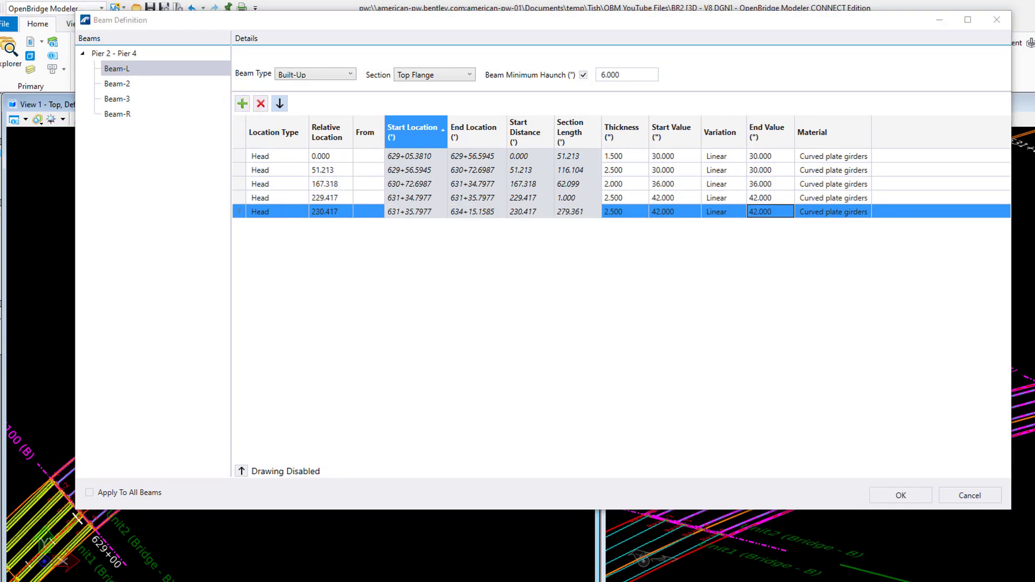
left_click(337, 212)
type("246.5677")
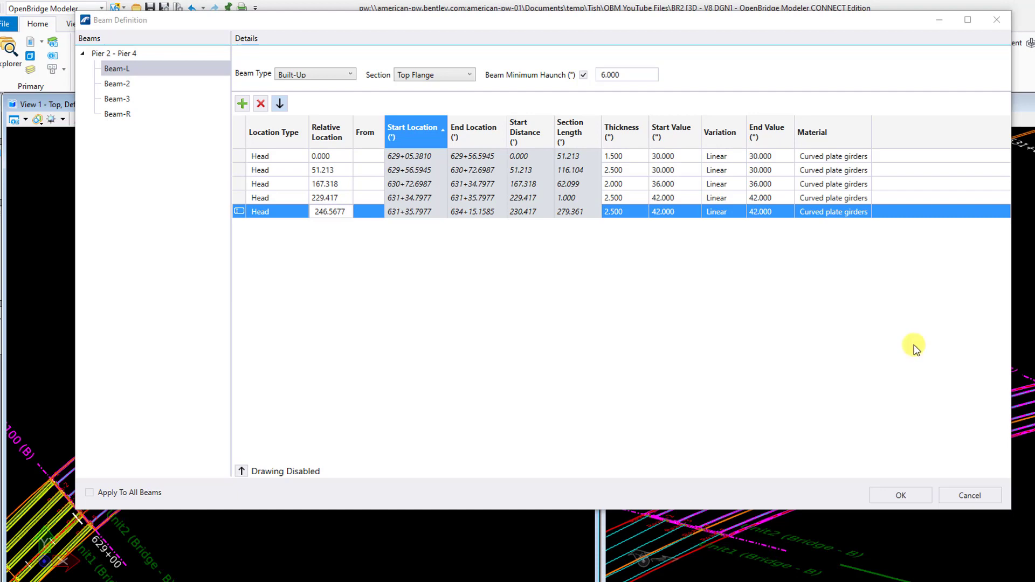
left_click(626, 212)
type("3.500")
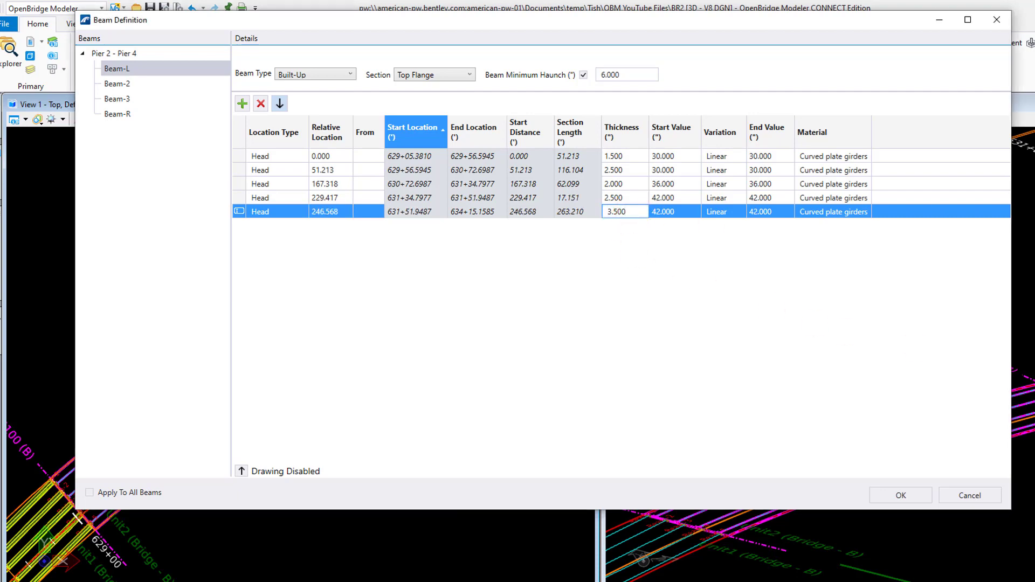
left_click(805, 272)
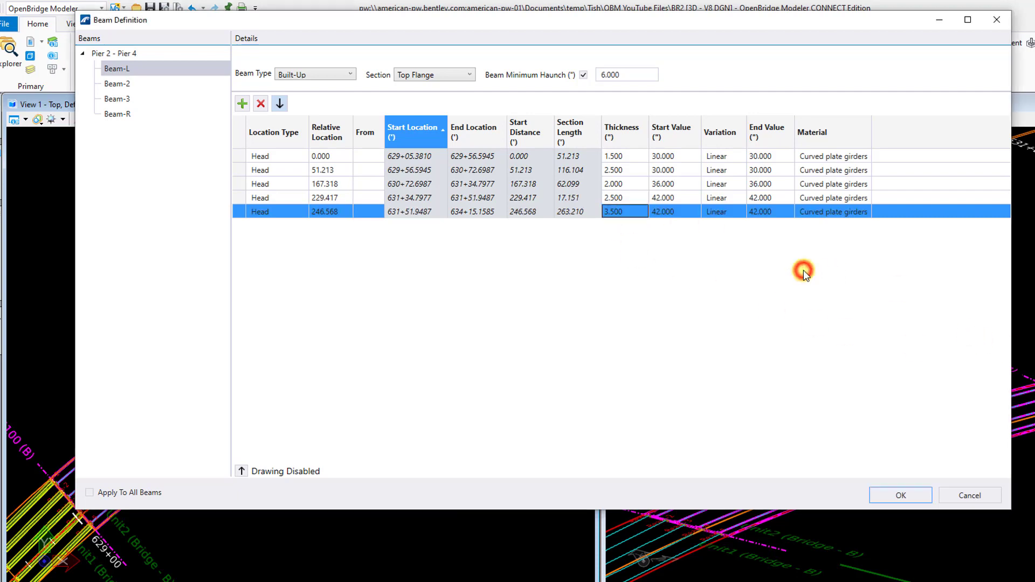
Add a sixth top flange section 292.9323 feet from the head and set its thickness to 2.5 inches.
left_click(242, 104)
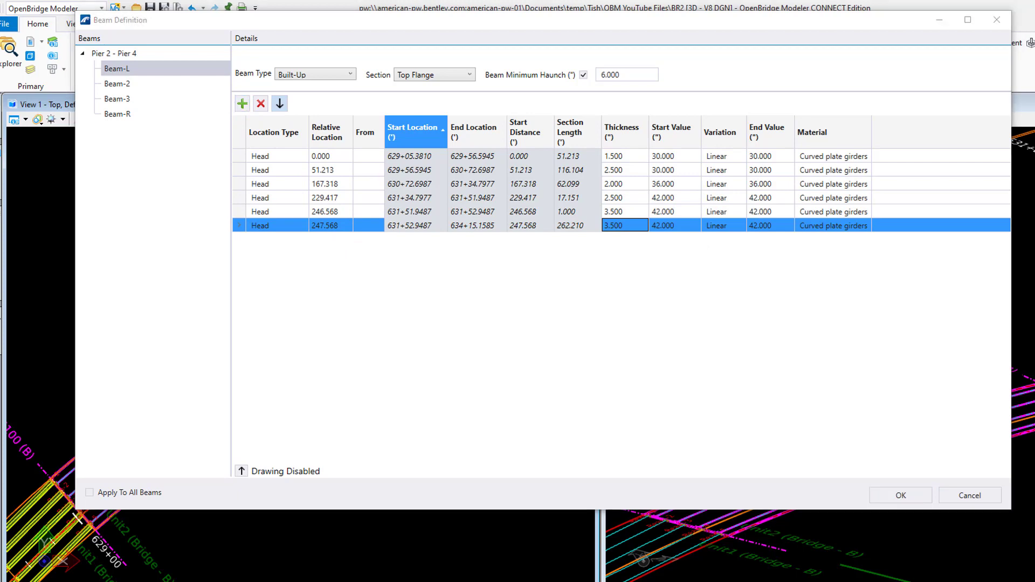
left_click(331, 226)
type("292.9323")
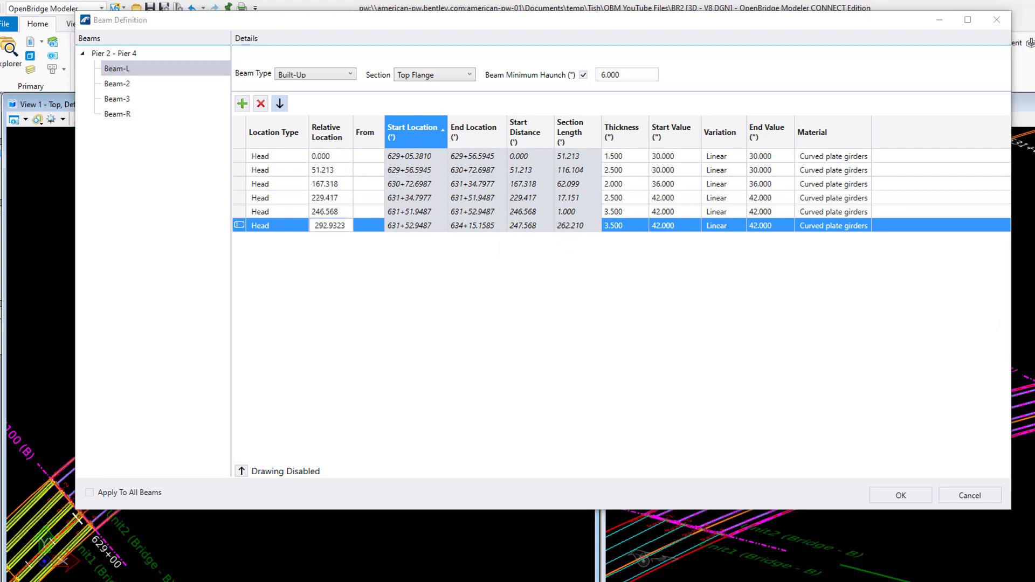
left_click(629, 225)
type("2.500")
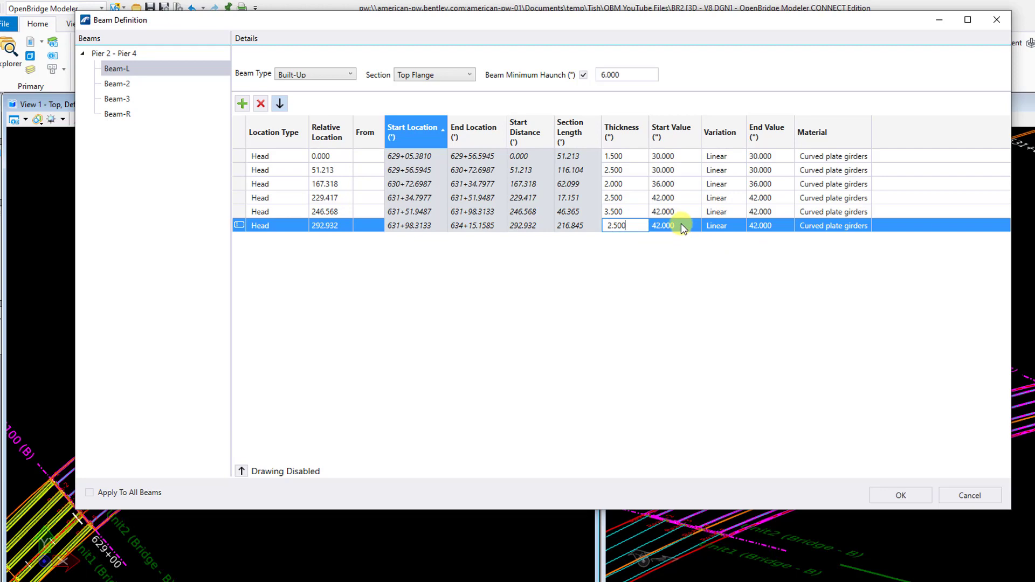
left_click(681, 225)
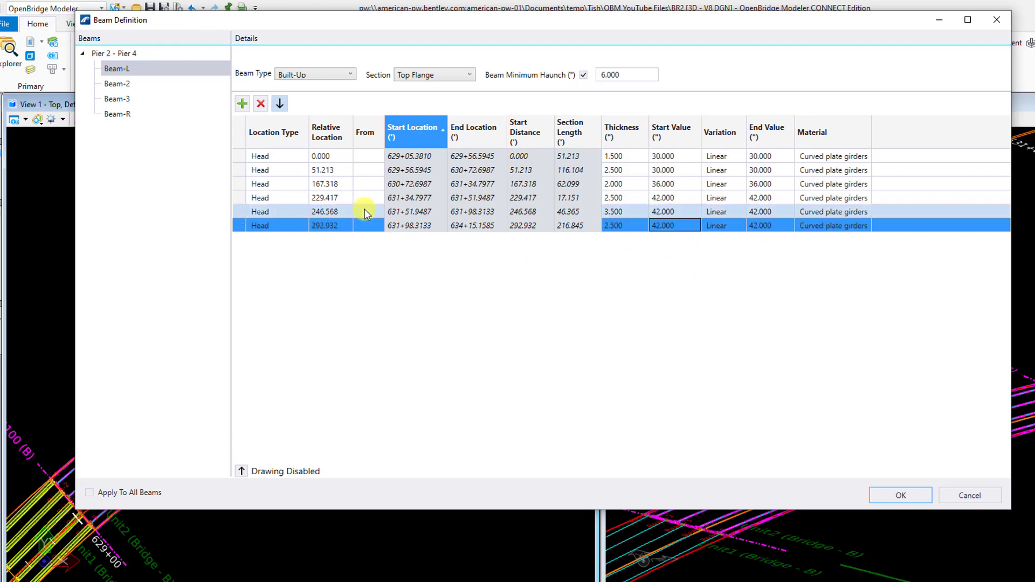
Add a seventh top flange section 318.875 feet from the head, 1.5 inches thick, with start and end values of 36 inches.
left_click(242, 103)
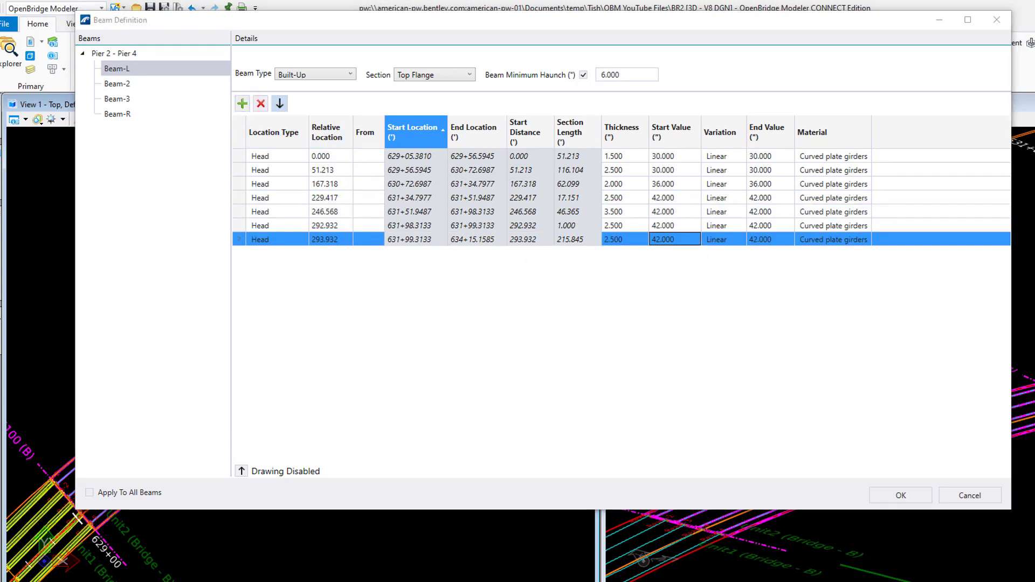
double_click(347, 239)
type("318.8750")
left_click(633, 241)
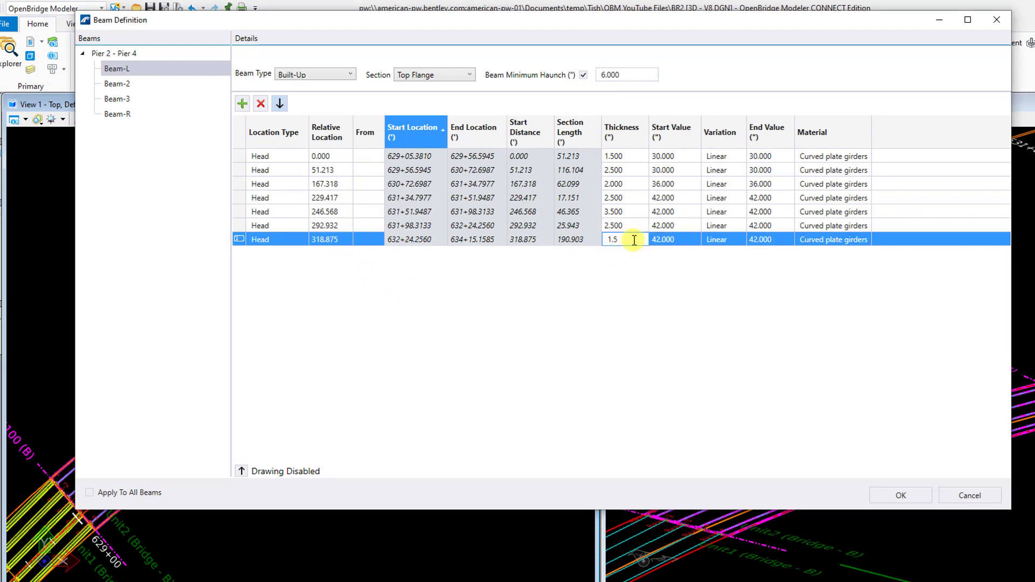
left_click(689, 240)
type("36")
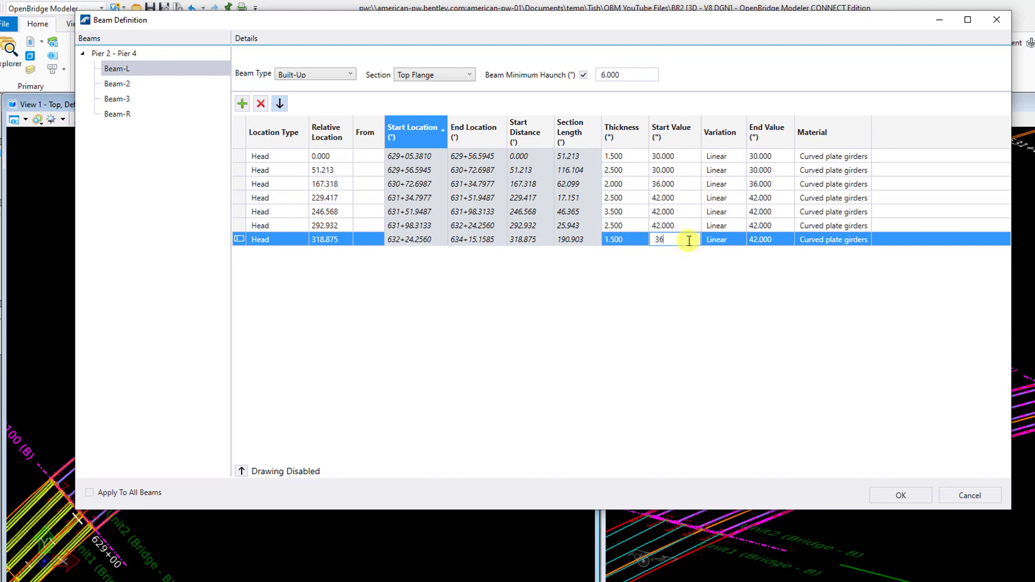
left_click(780, 241)
type("36")
left_click(392, 341)
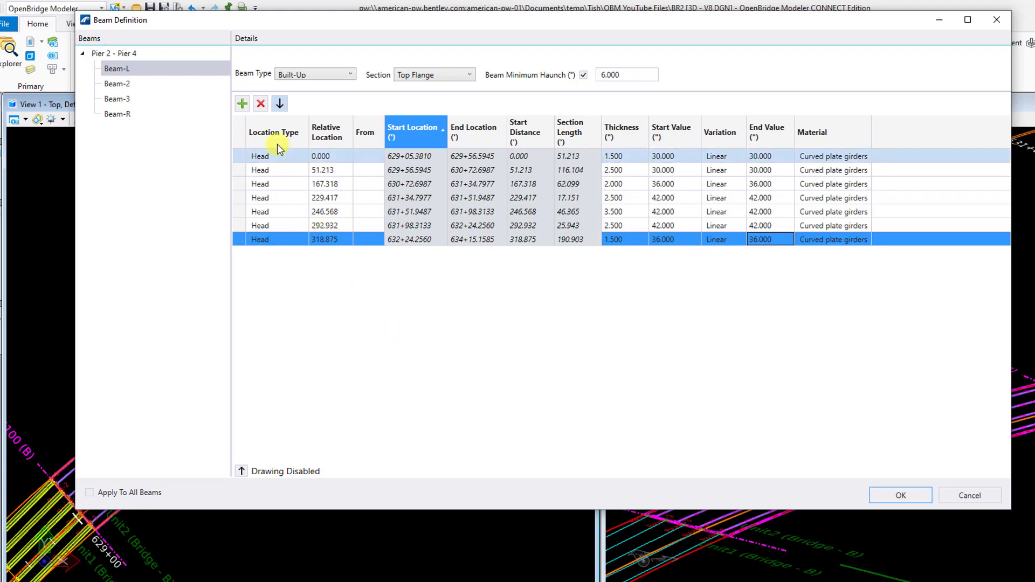
Add an eighth top flange section with a relative location of 358.1927 feet from the head.
left_click(242, 103)
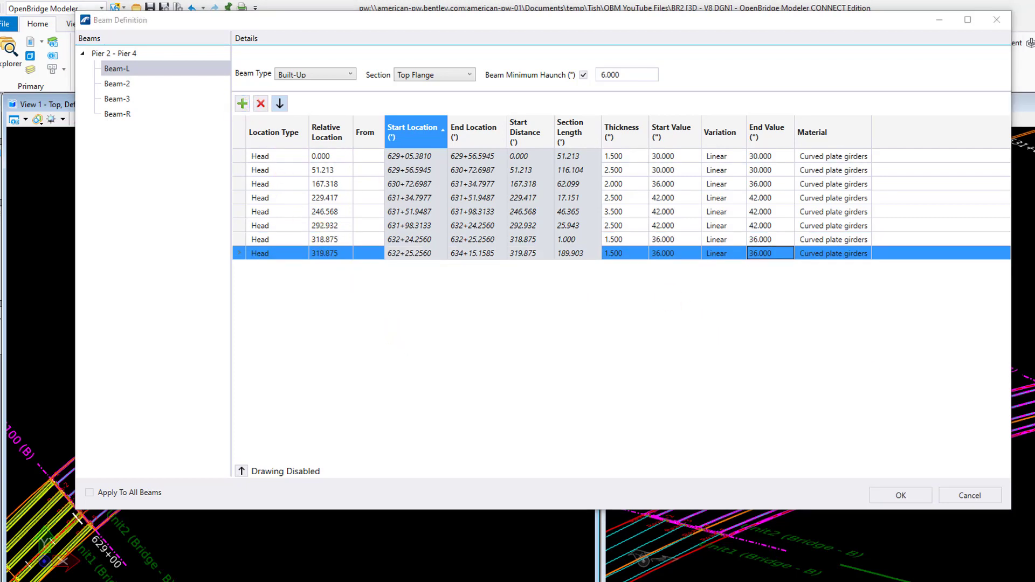
left_click(343, 255)
key("ctrl+a")
left_click(343, 254)
left_click(241, 249)
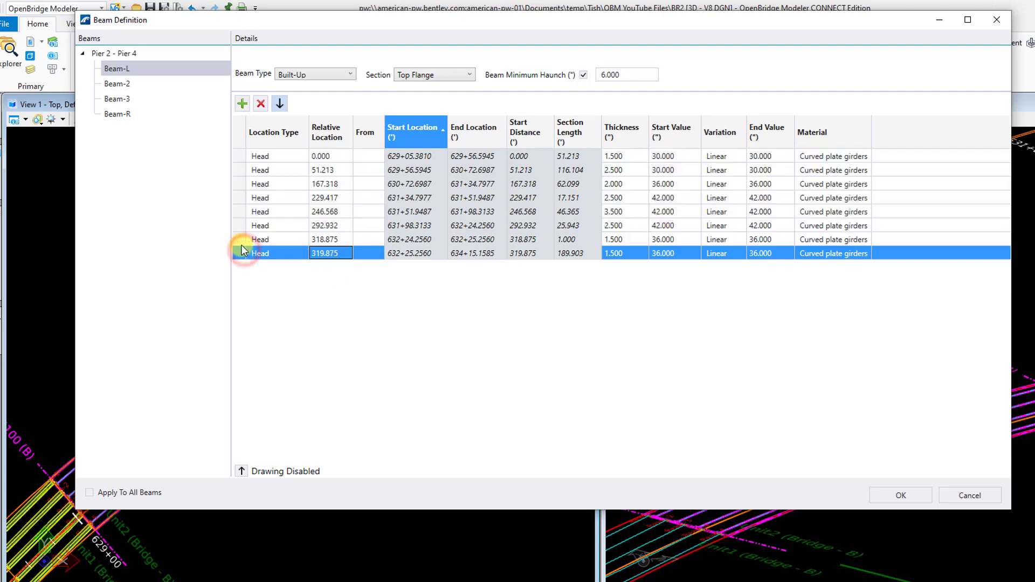
left_click(344, 252)
type("358.1927")
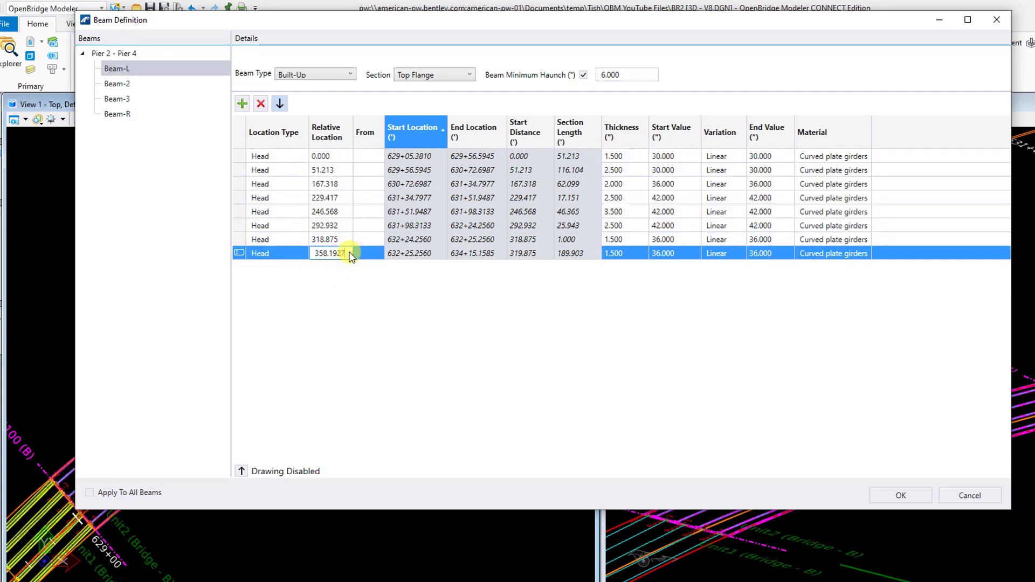
Set the eighth top flange section's thickness to 1.25 inches and its start and end values to 24 inches.
left_click(640, 253)
type("1.25")
left_click(689, 255)
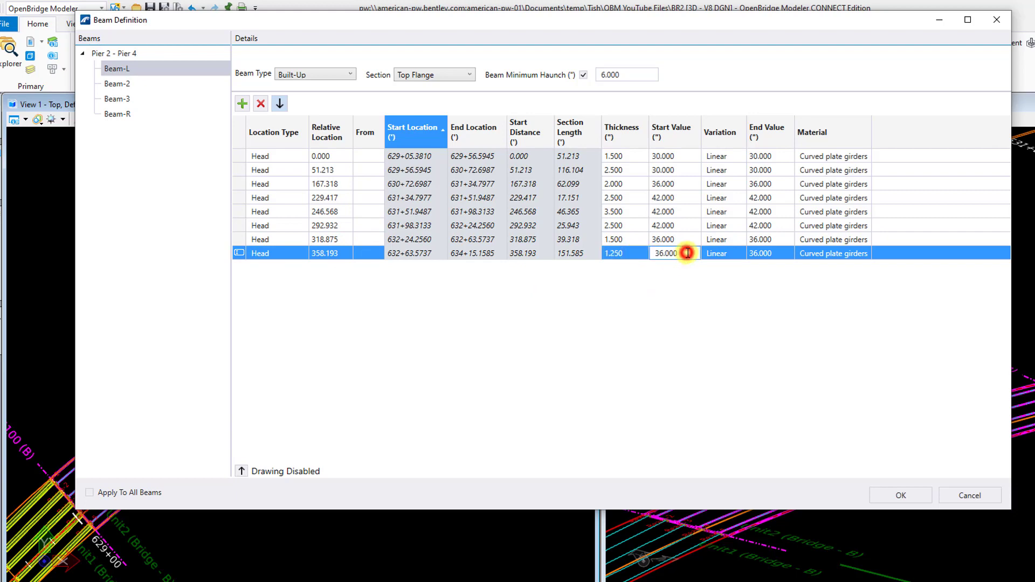
type("24")
left_click(777, 252)
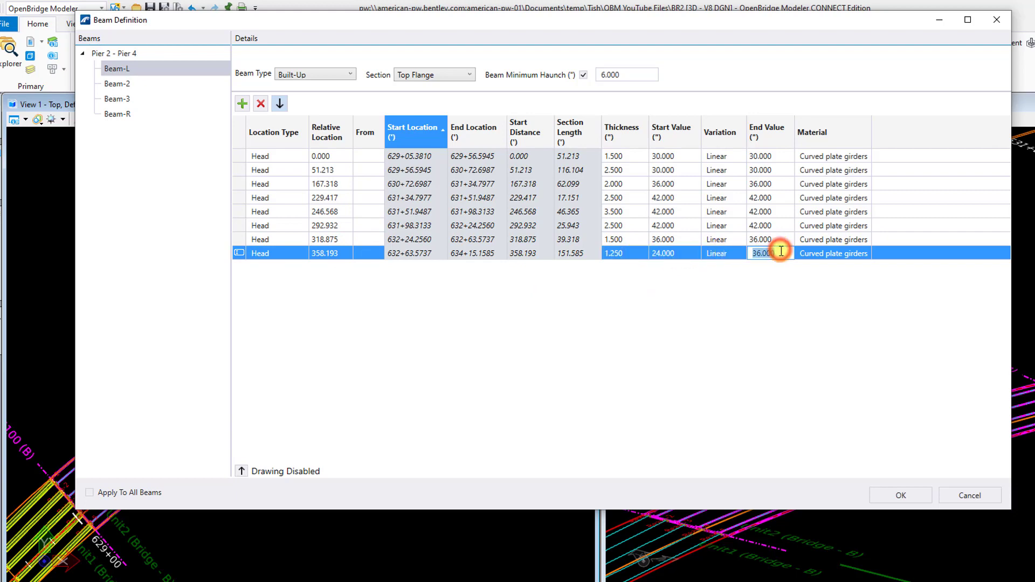
type("24")
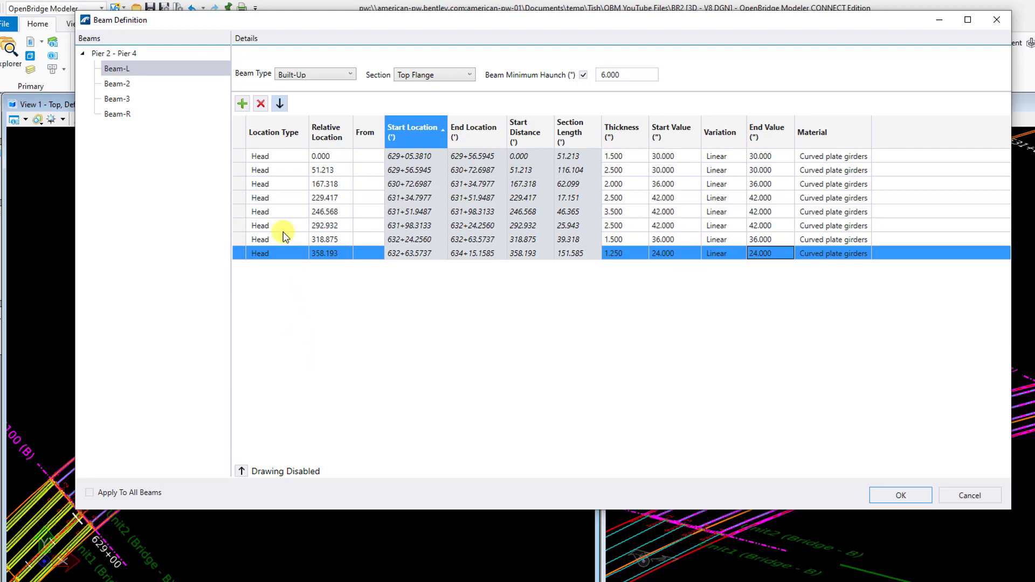
Add a ninth top flange section 459.9896 feet from the head and set its thickness to 1 inch.
left_click(242, 103)
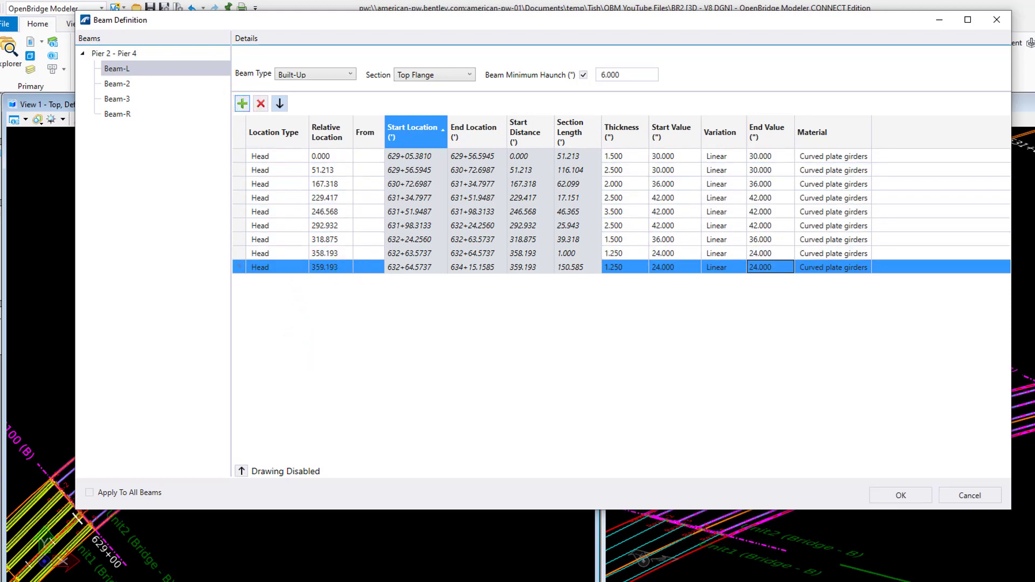
left_click(346, 270)
type("459.9896")
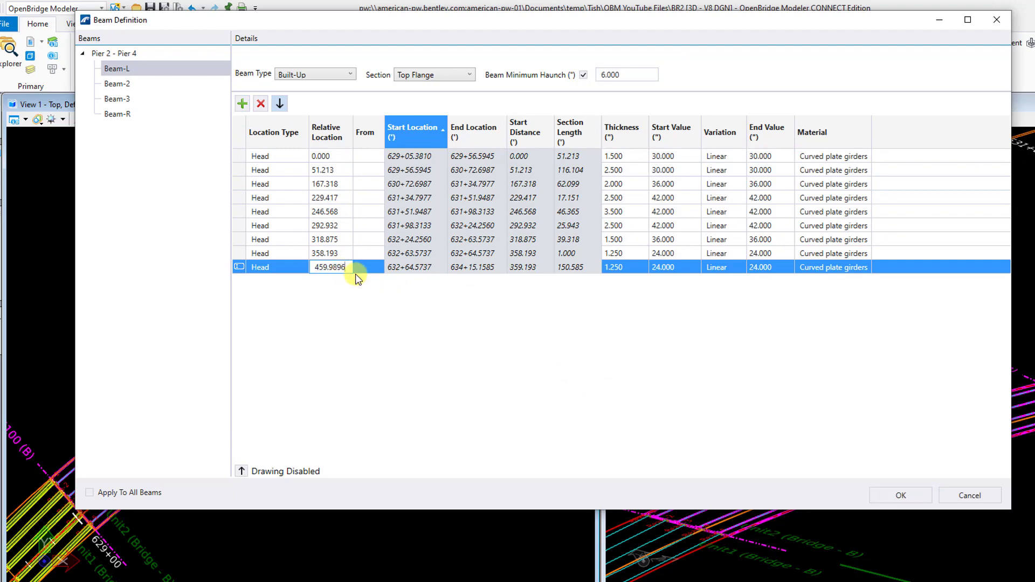
left_click(640, 267)
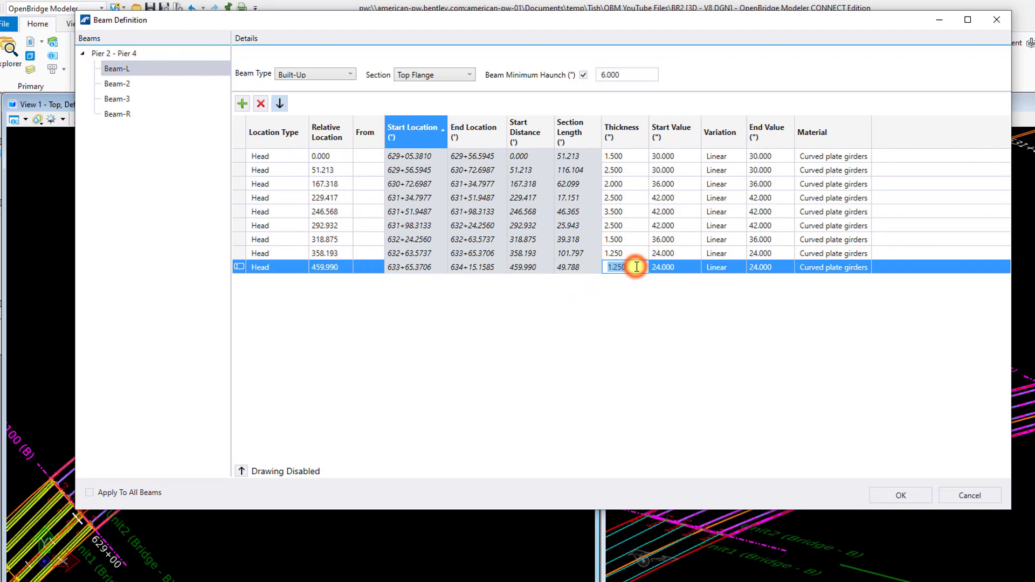
left_click(715, 283)
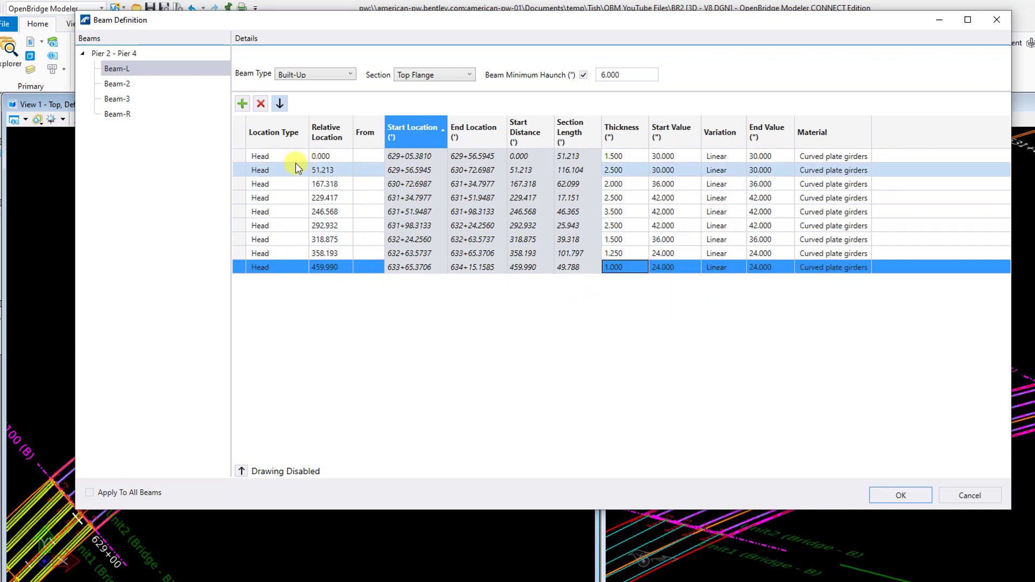
left_click(274, 157)
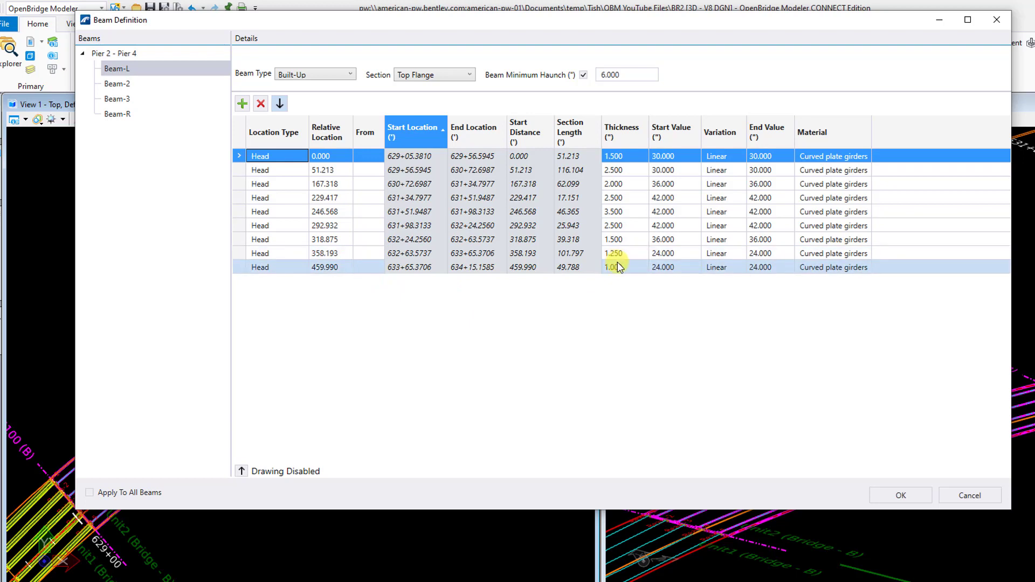
Switch to Beam-L's bottom flange and set its first section's thickness to 2.25 inches.
left_click(437, 75)
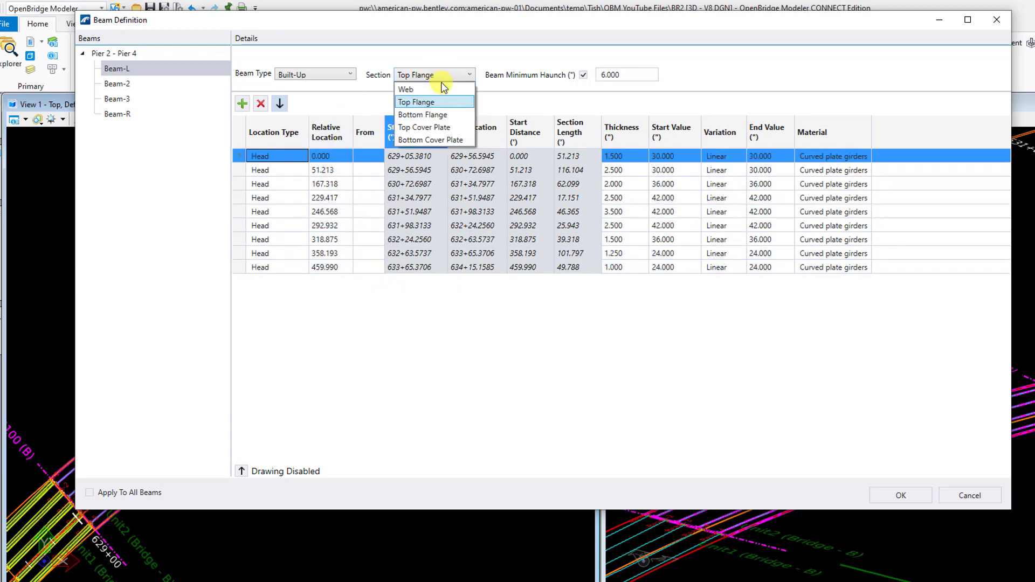
left_click(451, 114)
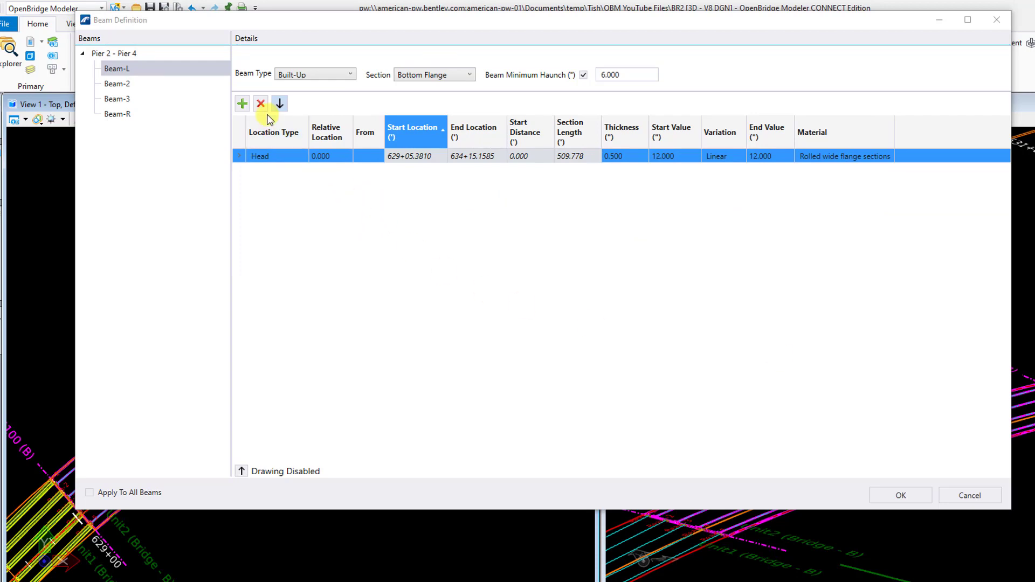
left_click(331, 156)
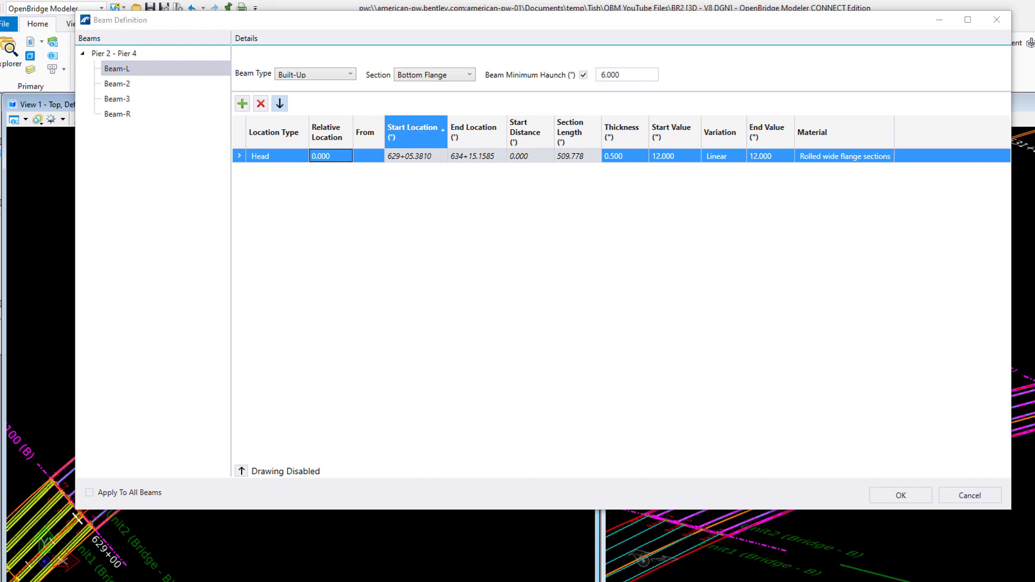
left_click(643, 157)
left_click(635, 157)
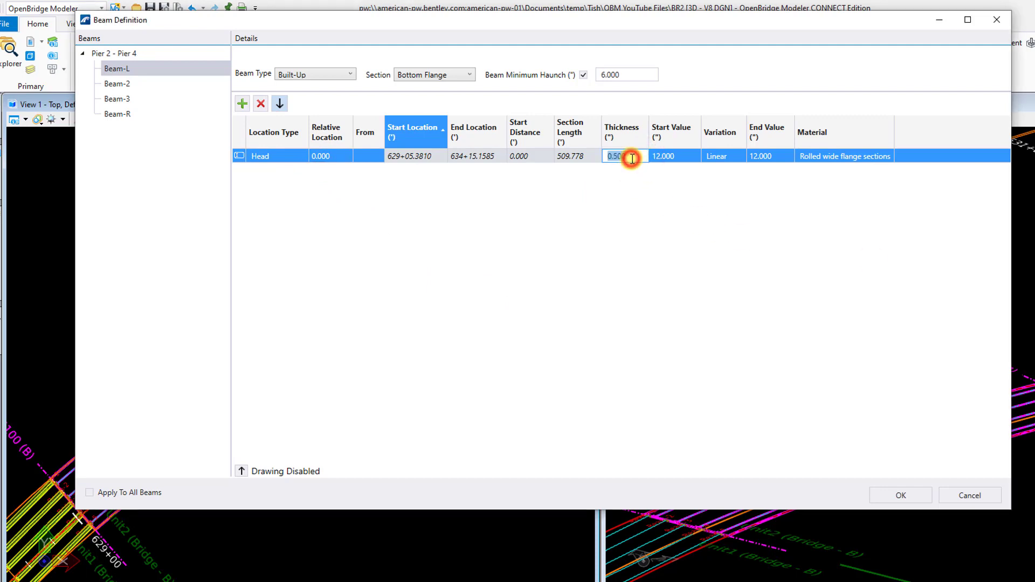
type("2.25")
Set the first bottom flange section's start and end values to 36 inches and its material to Curved plate girders.
left_click(674, 157)
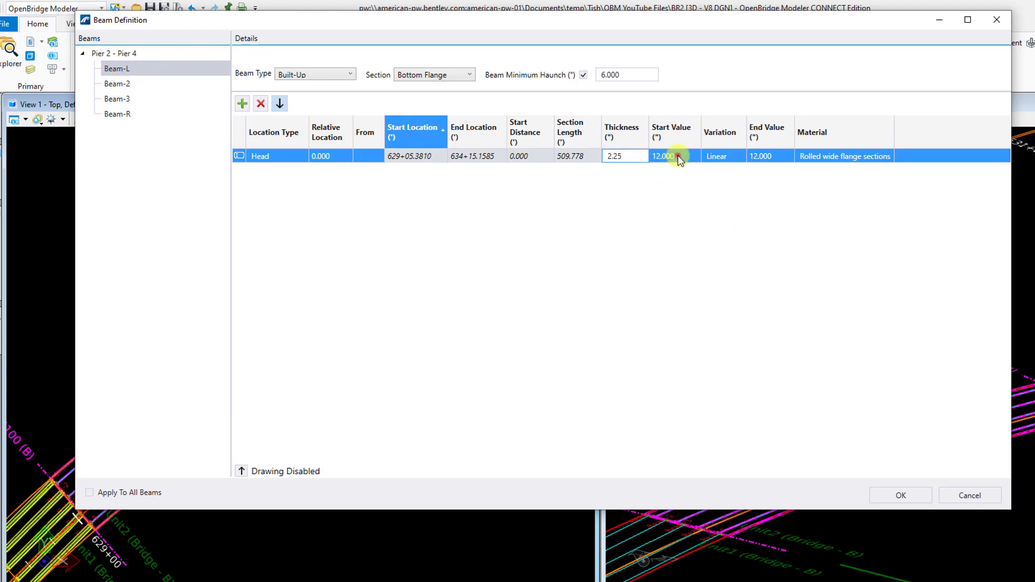
type("36")
left_click(753, 156)
type("36")
left_click(859, 153)
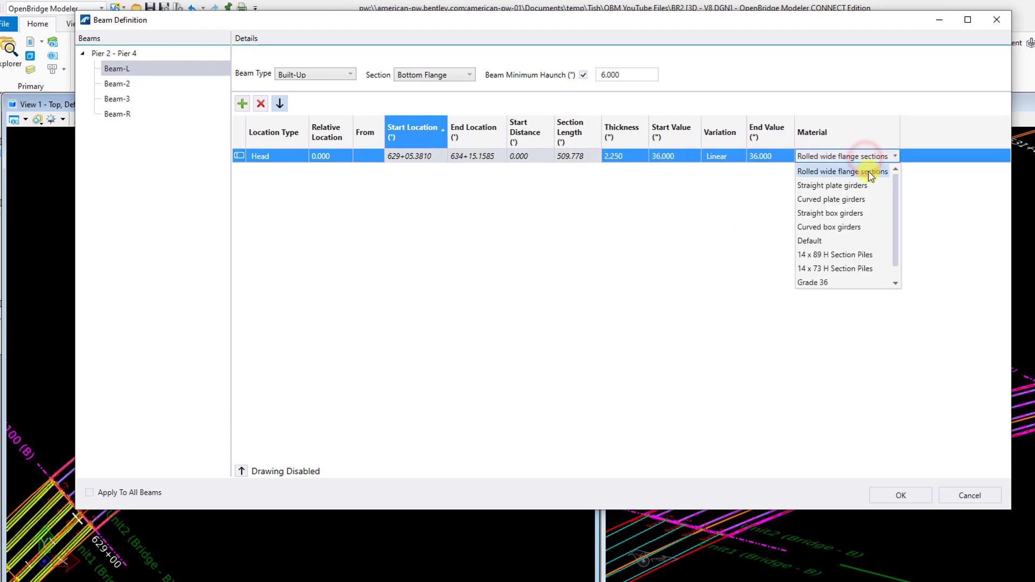
left_click(865, 199)
Add a second bottom flange section 51.2135 feet from the head and set its thickness to 3 inches.
left_click(243, 104)
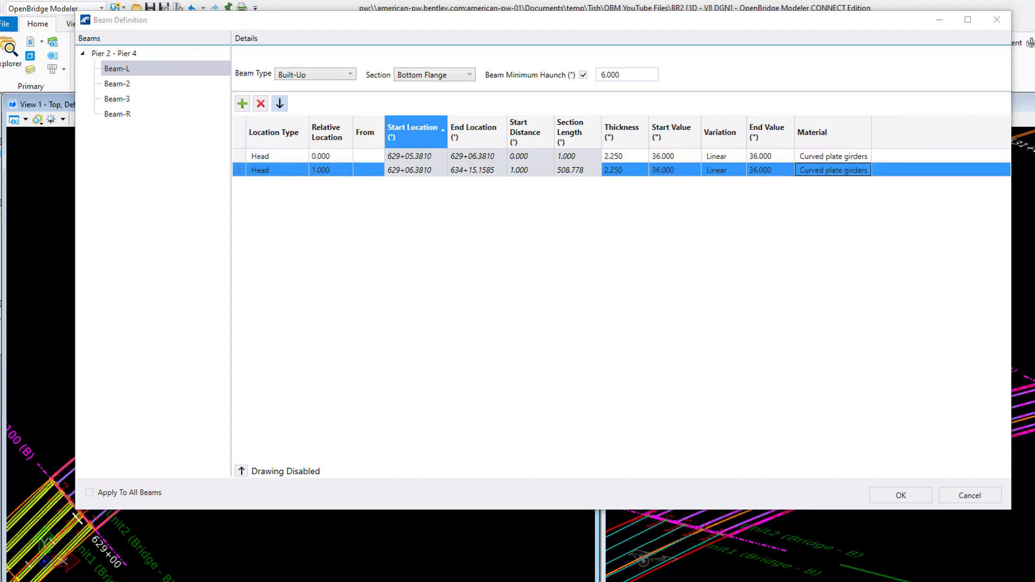
left_click(339, 170)
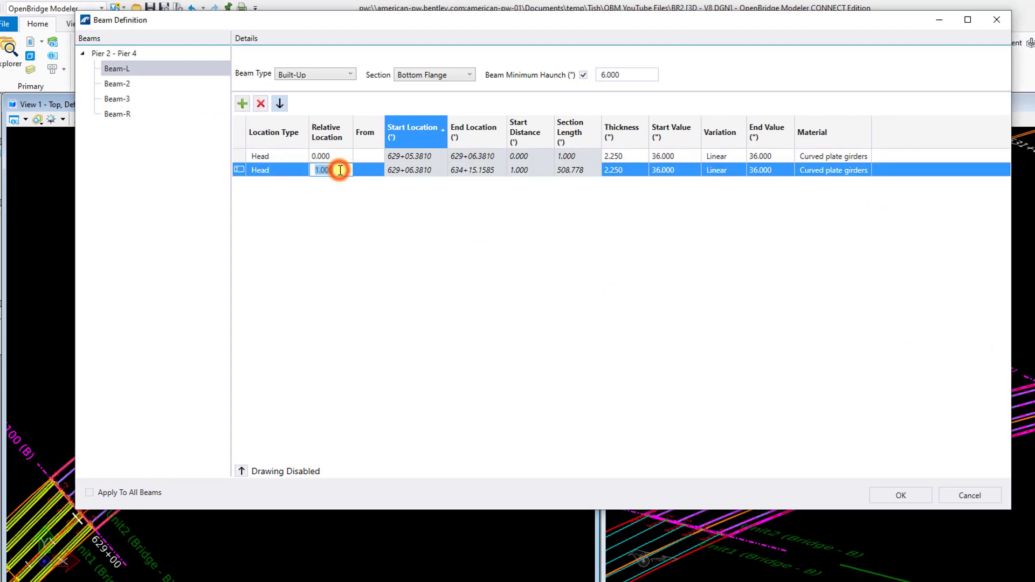
type("51.2135")
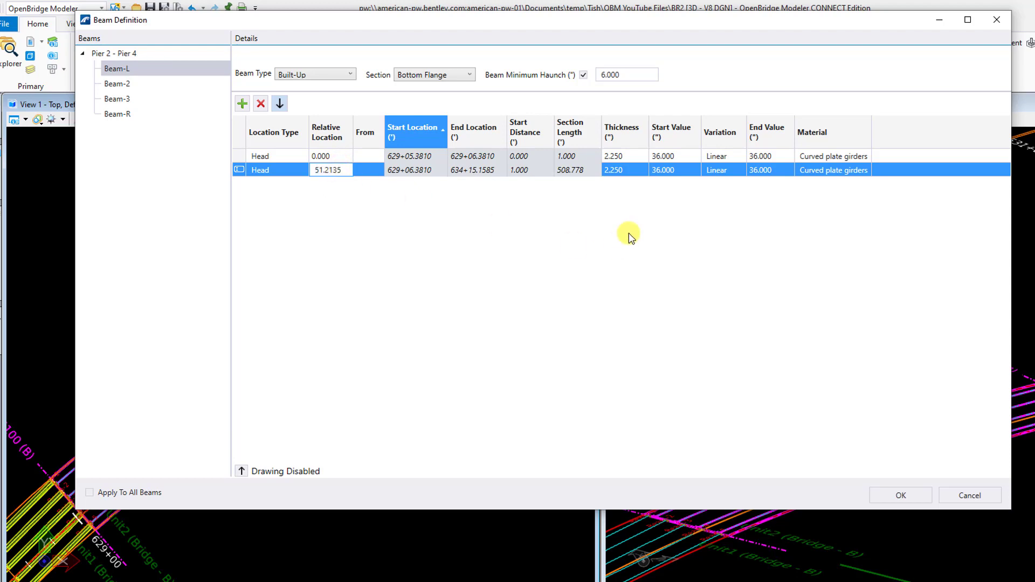
left_click(629, 169)
type("3")
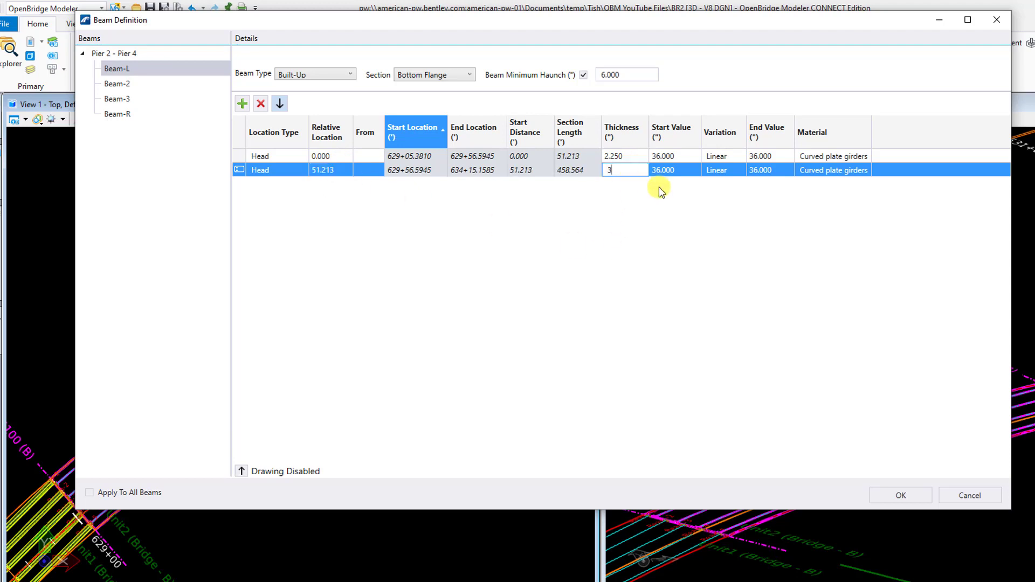
key("Return")
Add a third bottom flange section 167.3177 feet from the head and set its thickness to 2.5 inches.
left_click(243, 104)
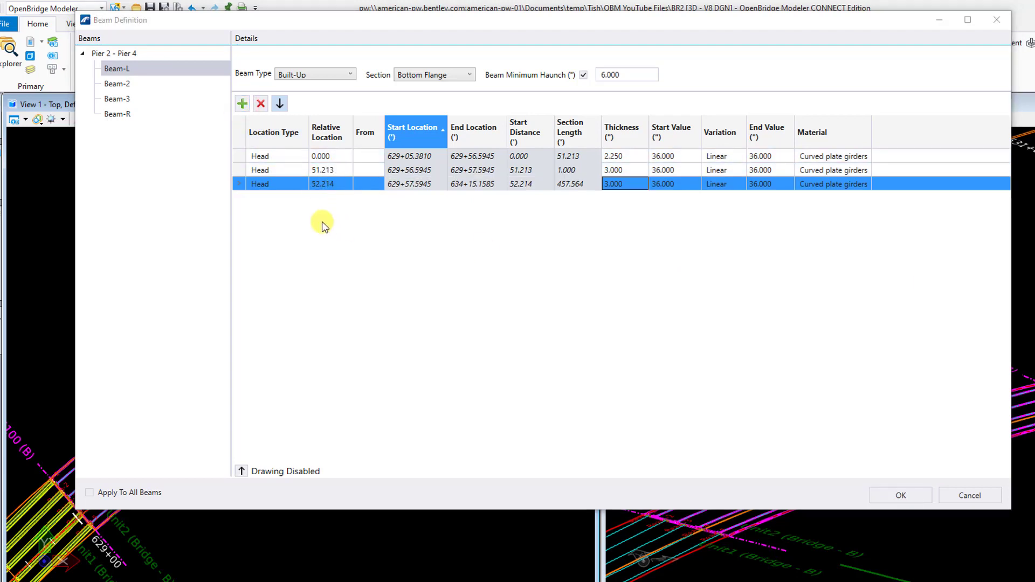
left_click(330, 184)
type("167.3177")
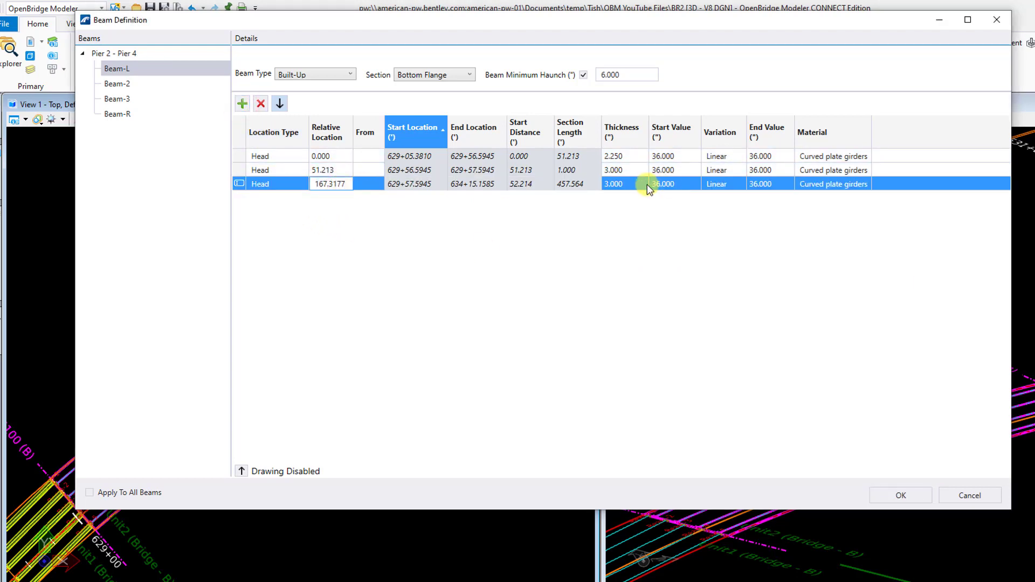
left_click(637, 186)
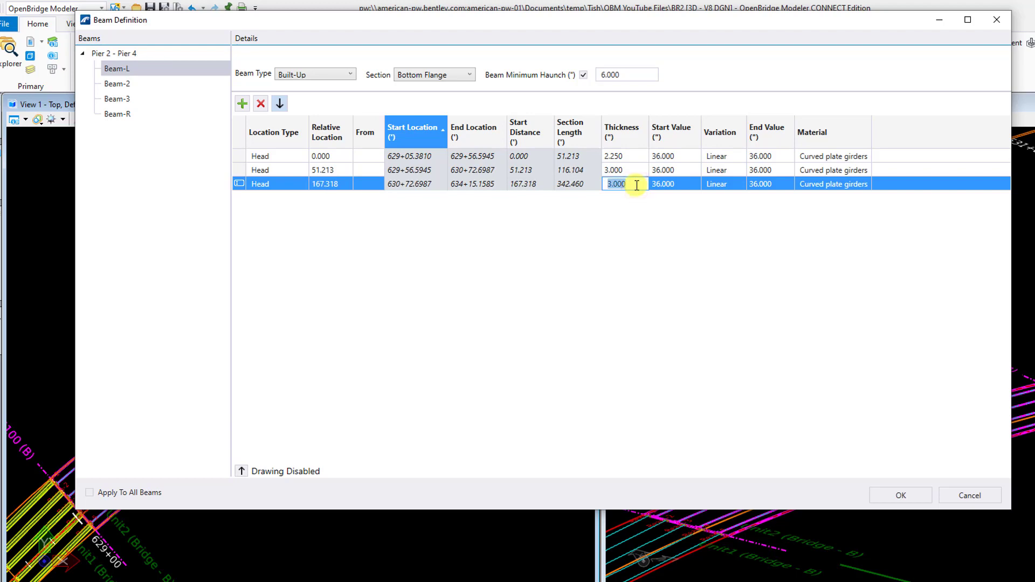
left_click(683, 189)
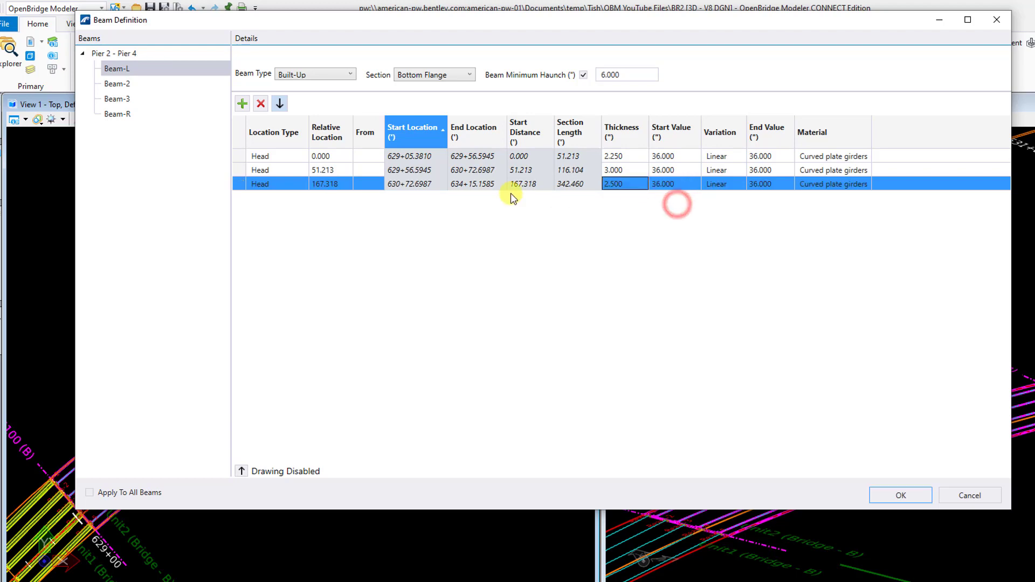
Add a fourth bottom flange section 229.4167 feet from the head, with thickness 2.75 inches and start and end values of 42 inches.
left_click(242, 104)
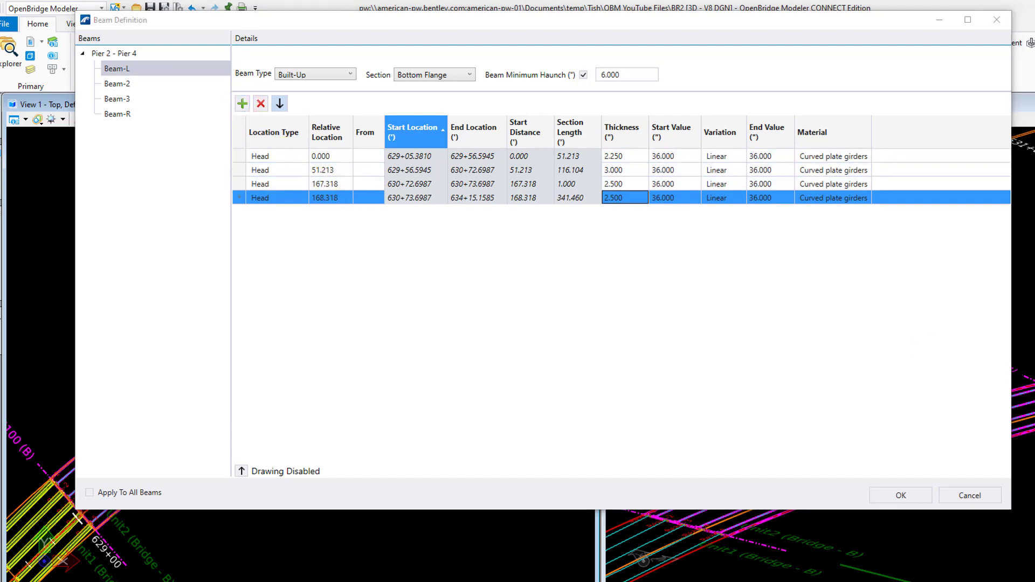
left_click(338, 198)
type("229.4167")
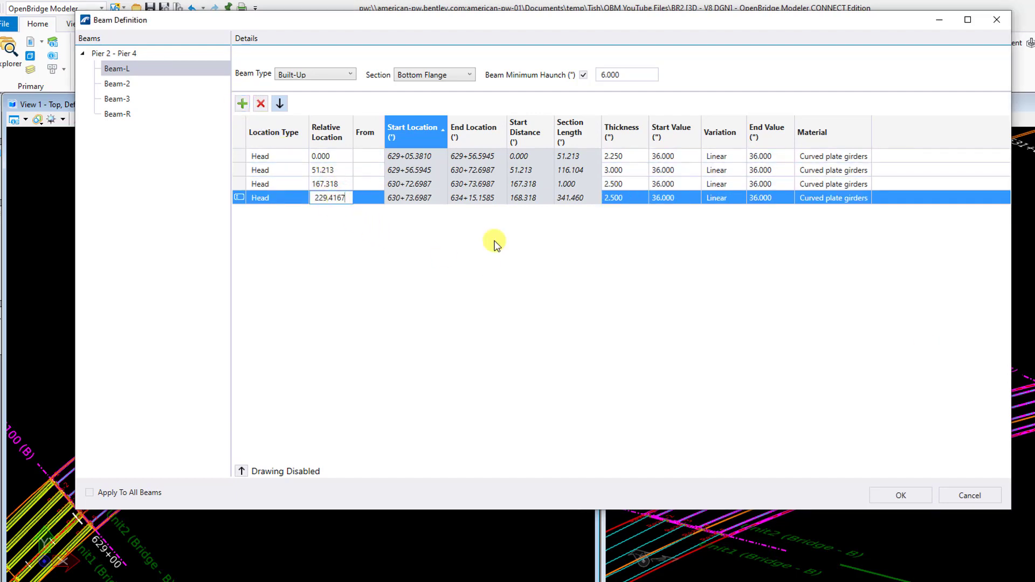
left_click(632, 194)
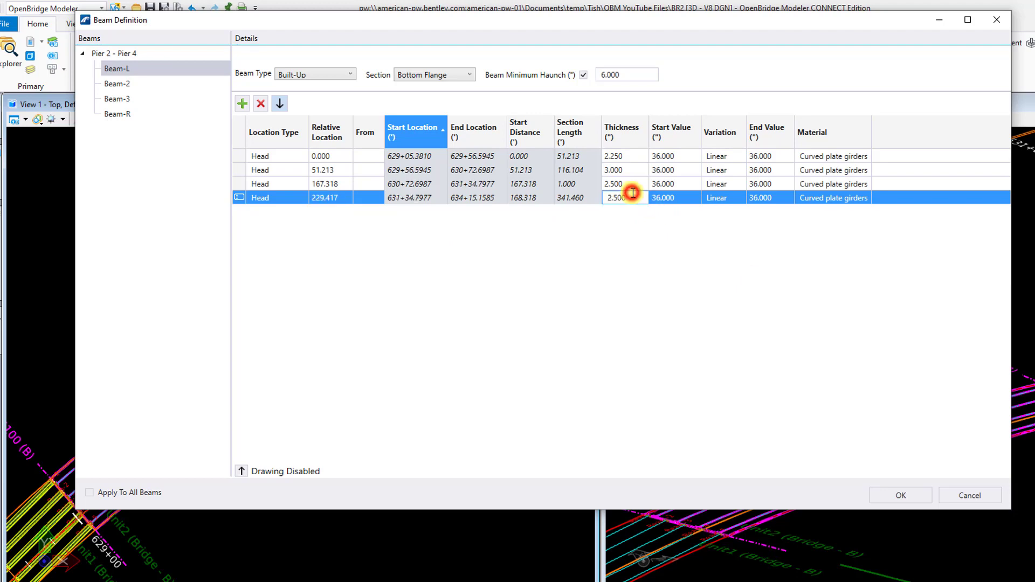
left_click(681, 198)
type("42")
left_click(783, 198)
type("4")
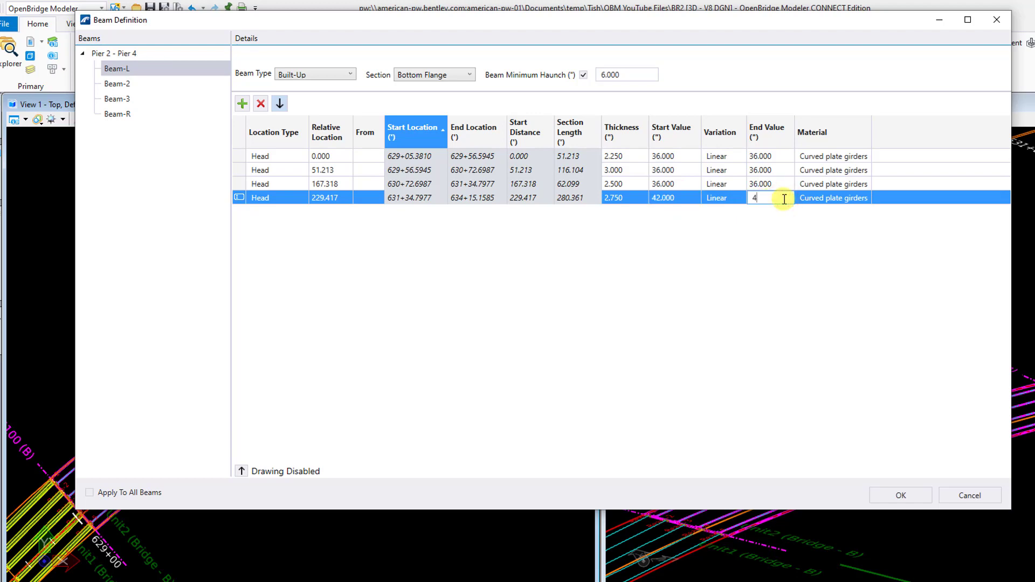
Add a fifth bottom flange section 246.5677 feet from the head and set its thickness to 3.5 inches.
left_click(242, 104)
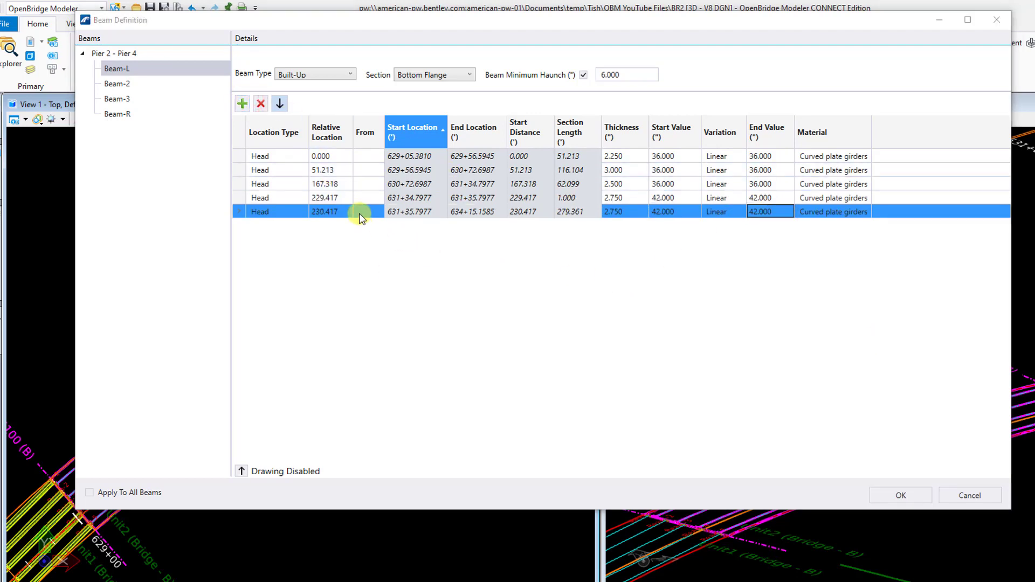
left_click(330, 211)
key("ctrl+a")
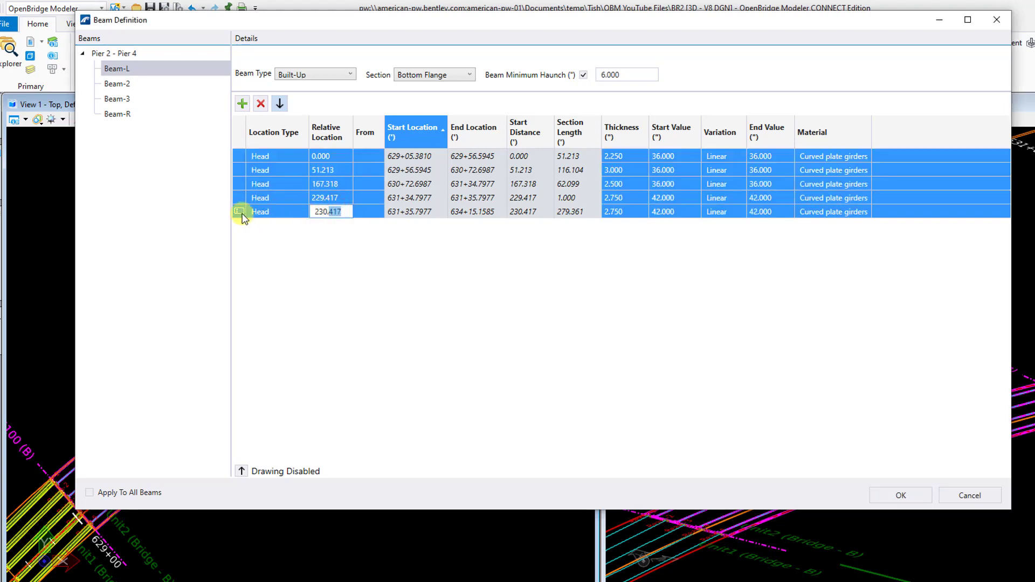
left_click(241, 213)
left_click(331, 213)
type("246.5677")
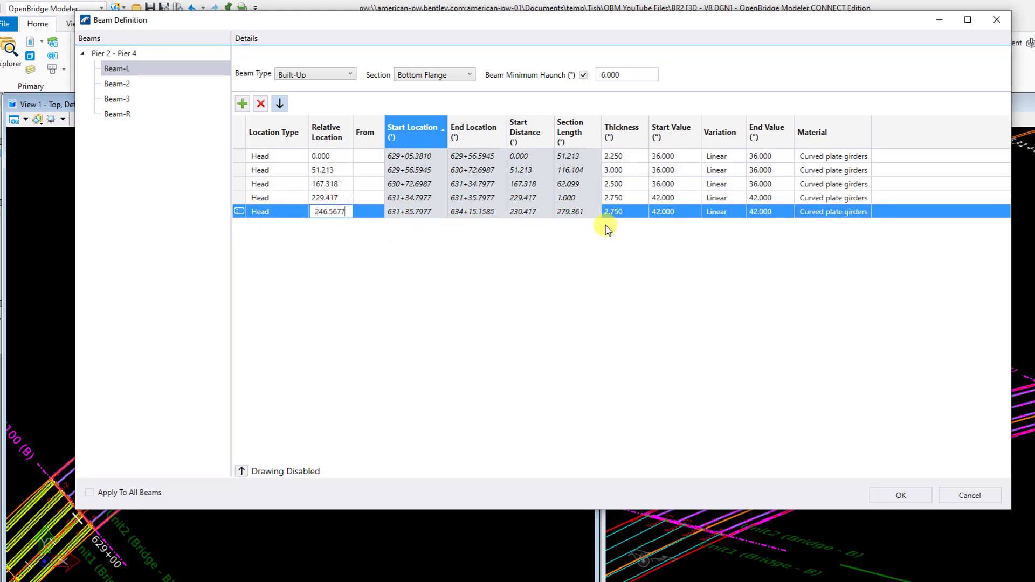
left_click(632, 213)
type("3.5")
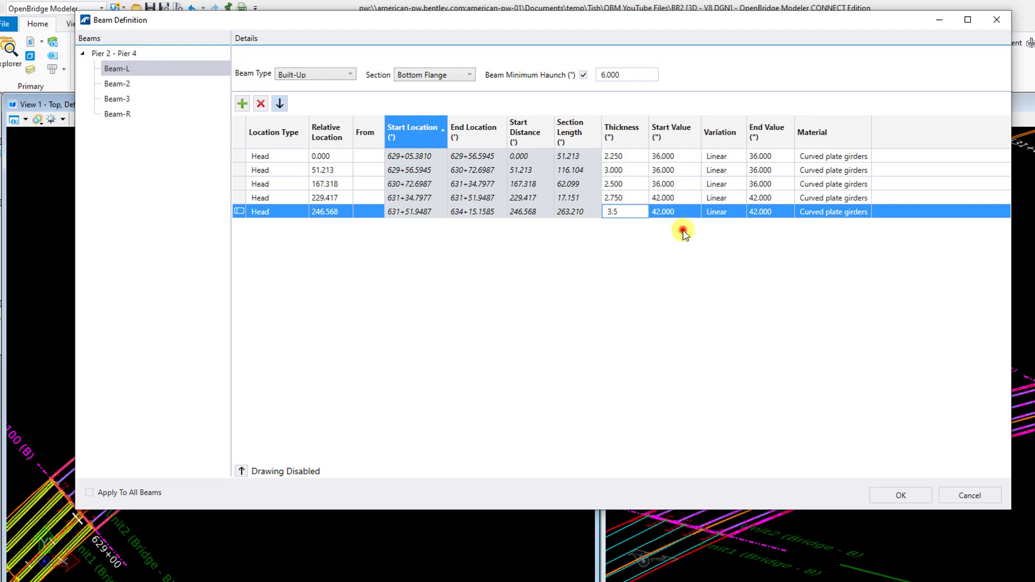
key("Return")
Add a sixth bottom flange section 292.9323 feet from the head and set its thickness to 2.75 inches.
left_click(242, 104)
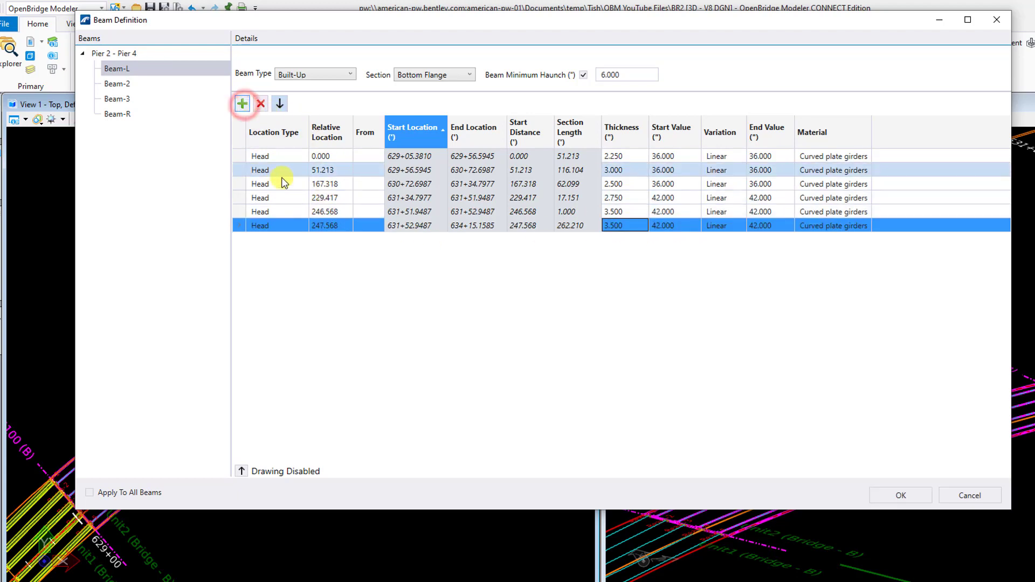
left_click(339, 226)
left_click(339, 225)
type("292.9323")
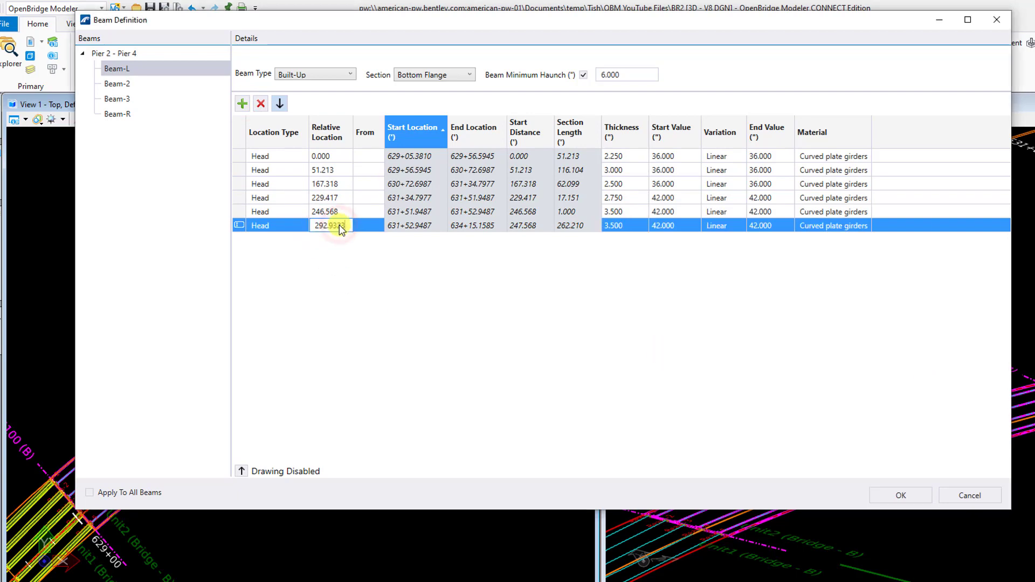
left_click(633, 225)
type("2.75")
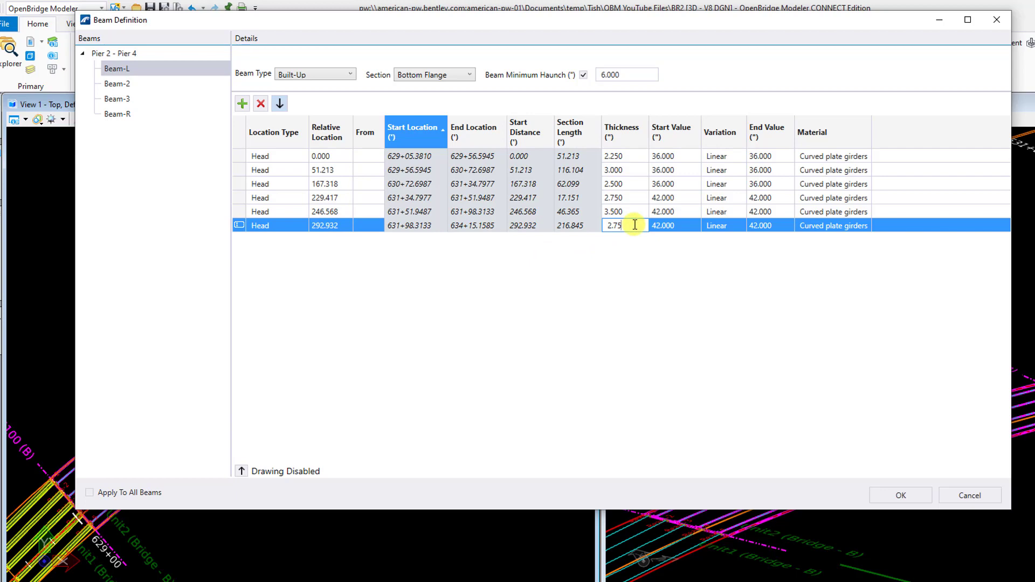
left_click(682, 229)
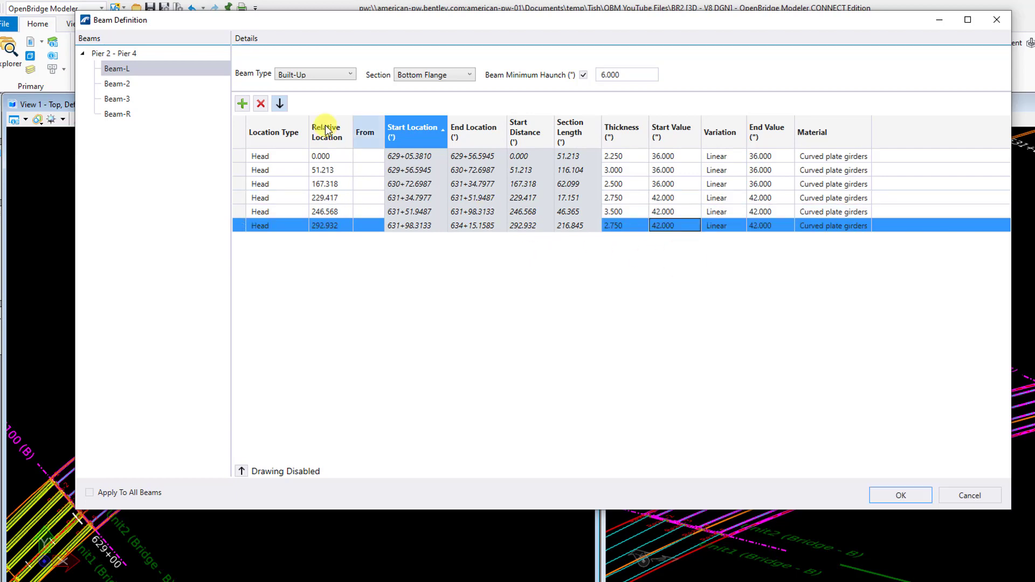
Add a seventh bottom flange section 318.875 feet from the head, with thickness 2 inches and start and end values of 36 inches.
left_click(242, 103)
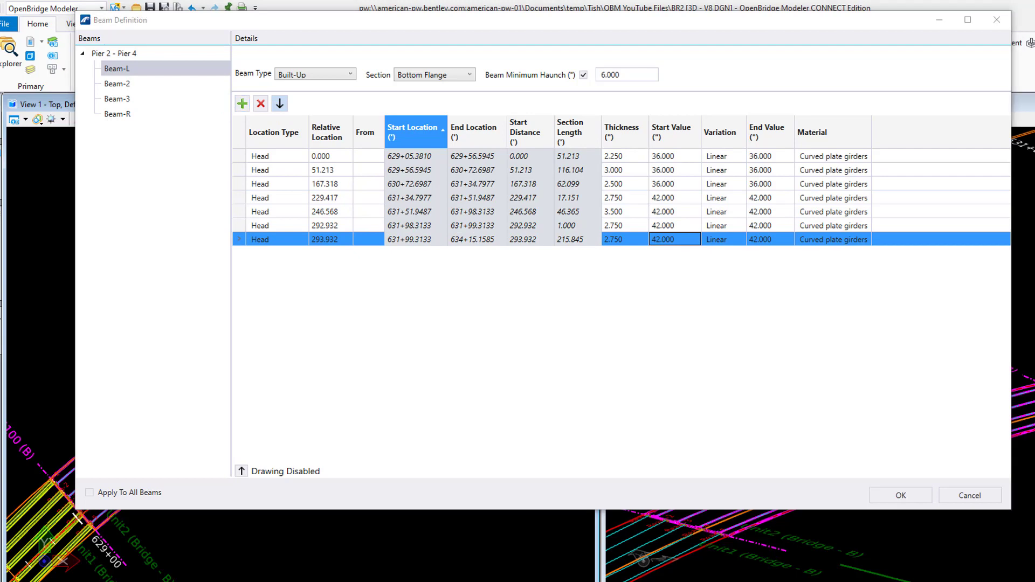
left_click(344, 241)
type("318.875")
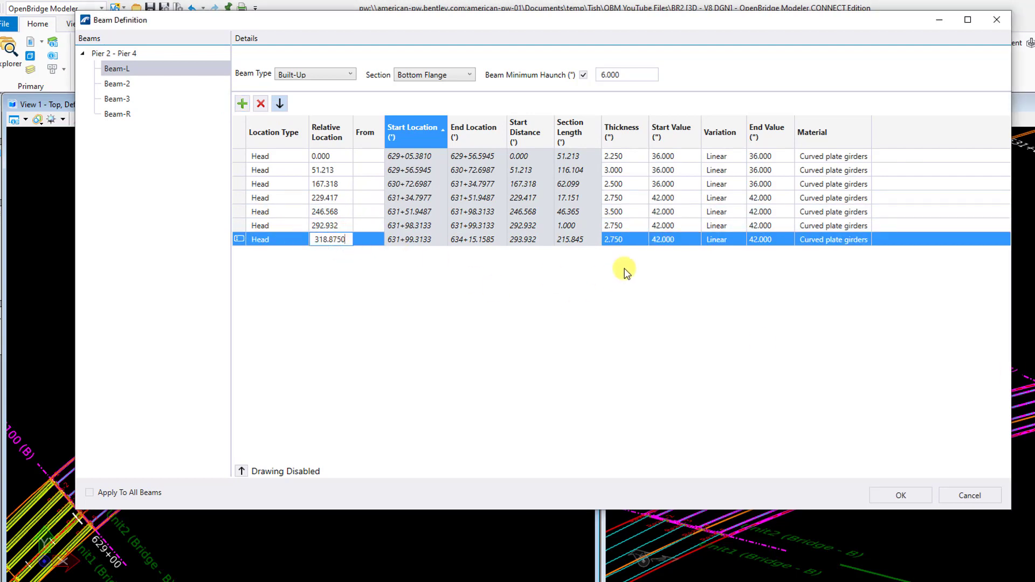
left_click(639, 241)
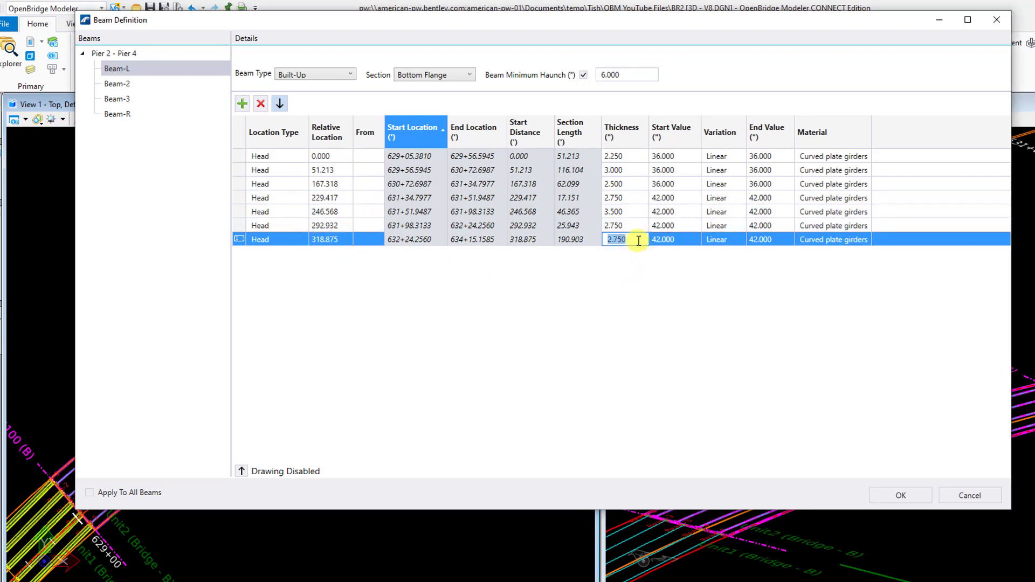
left_click(693, 240)
type("36")
left_click(782, 244)
type("36")
left_click(641, 328)
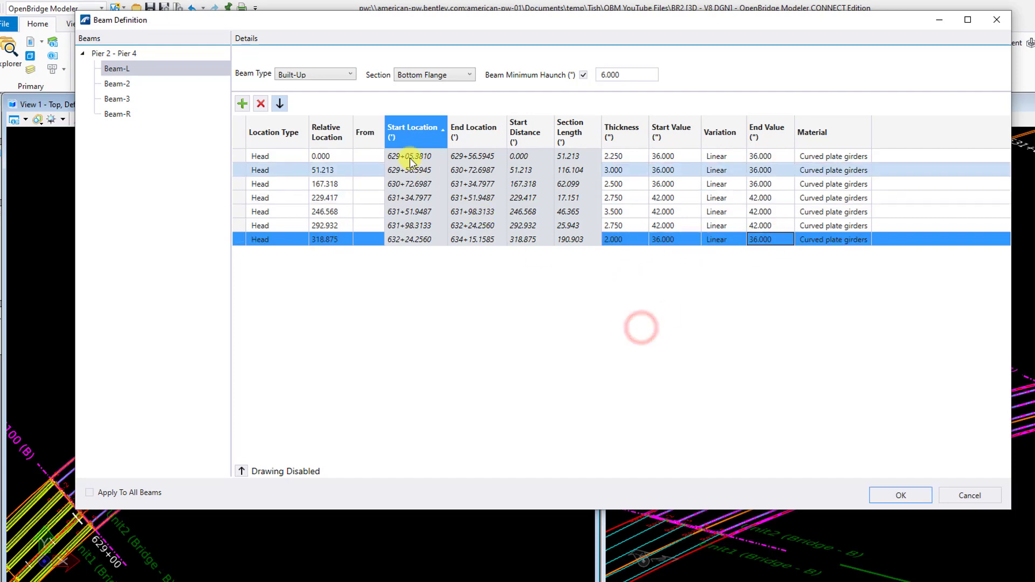
Add an eighth bottom flange section 358.1927 feet from the head, with thickness 2.5 inches and start and end values of 24 inches.
left_click(242, 103)
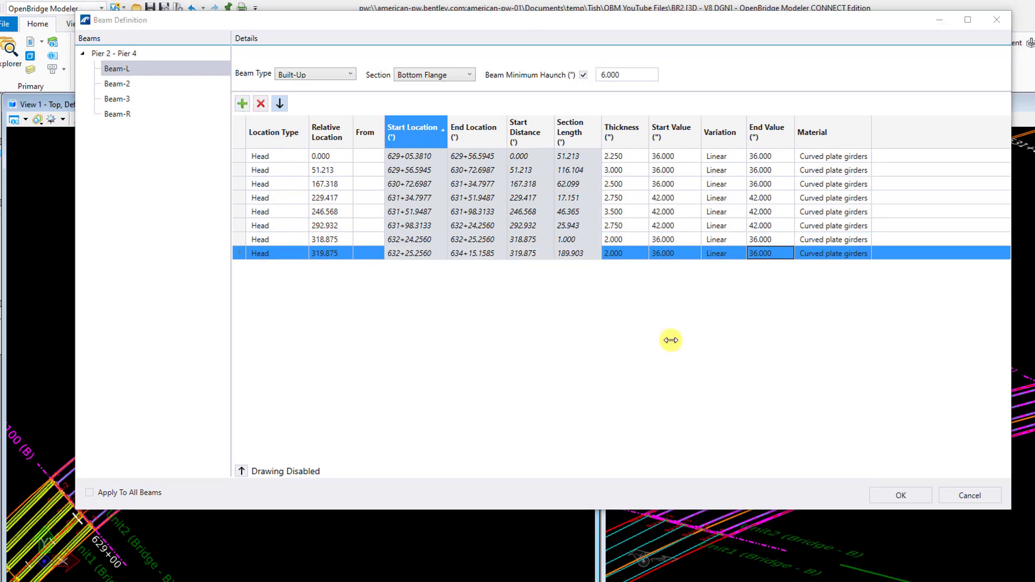
double_click(344, 254)
type("358.1927")
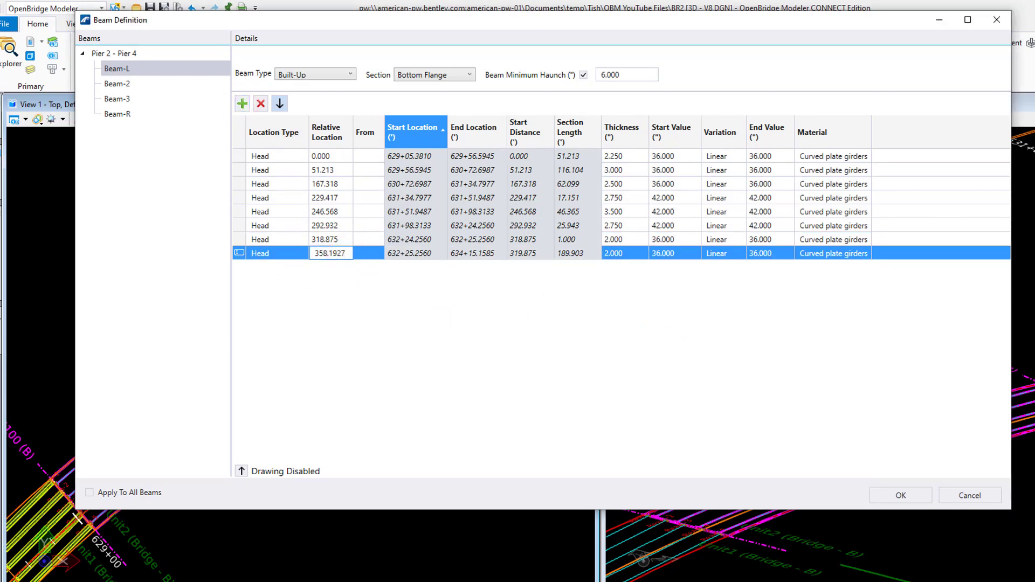
double_click(636, 255)
type("2.500")
double_click(686, 254)
type("24")
double_click(773, 253)
type("24")
left_click(495, 330)
Add a ninth bottom flange section 459.9896 feet from the head and set its thickness to 1.75 inches.
left_click(242, 104)
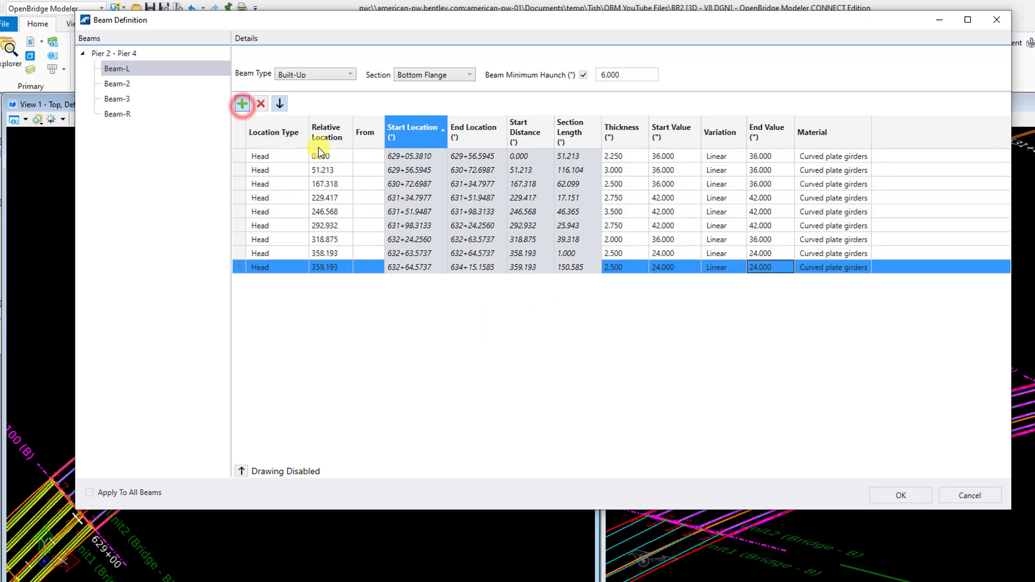
double_click(347, 266)
type("459.9896")
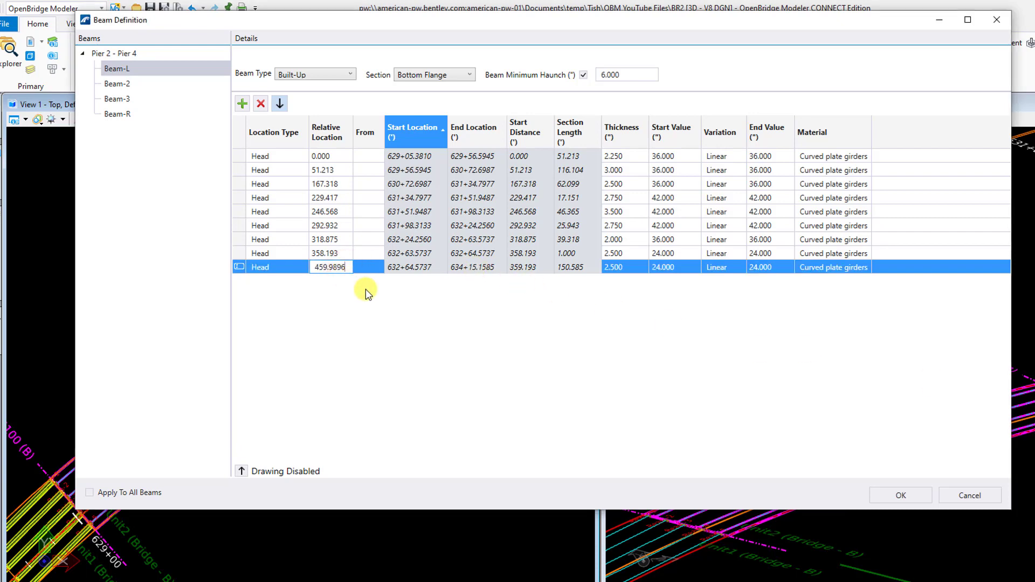
left_click(637, 266)
type("1.75")
left_click(674, 267)
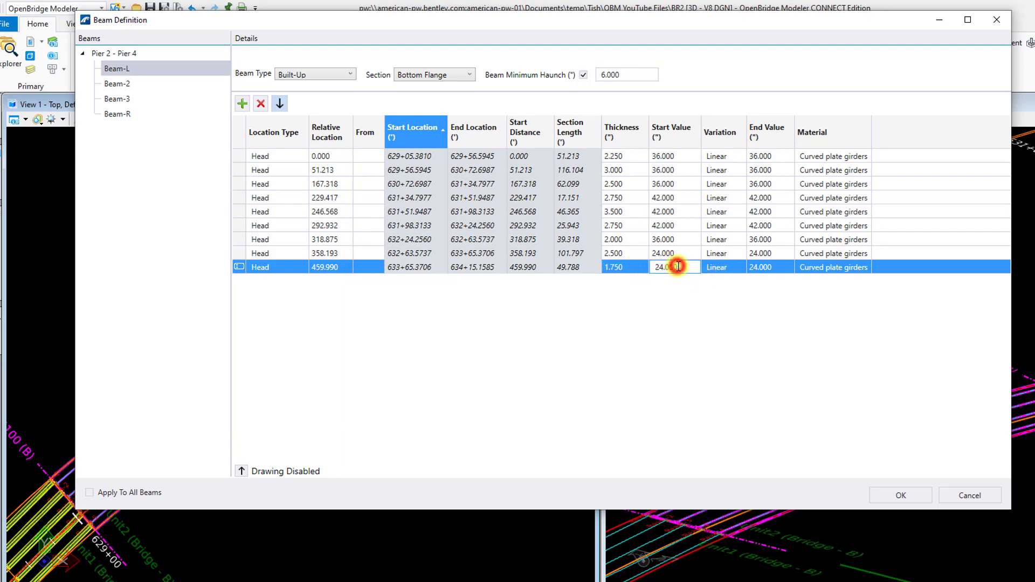
left_click(761, 267)
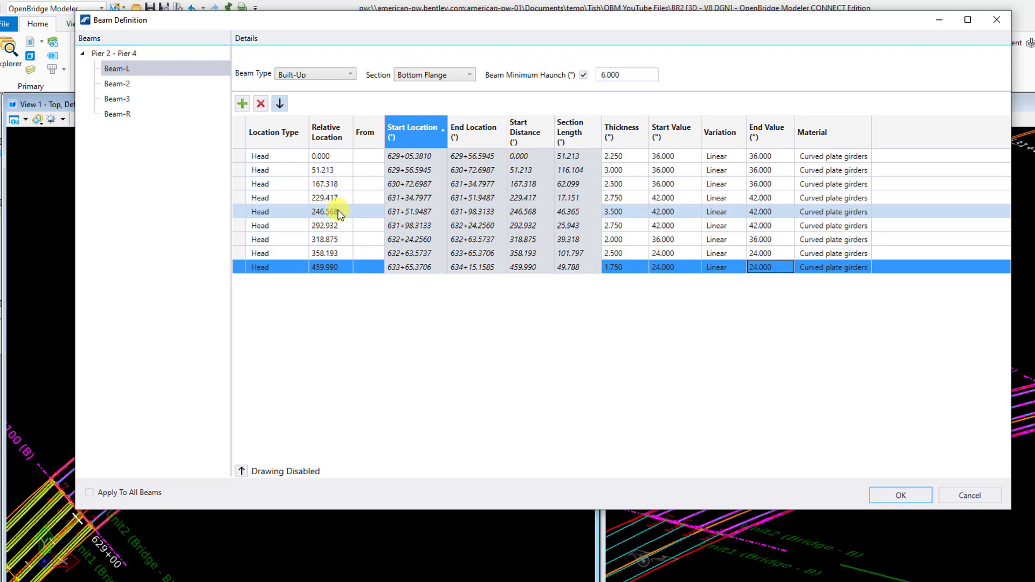
left_click(431, 77)
left_click(490, 52)
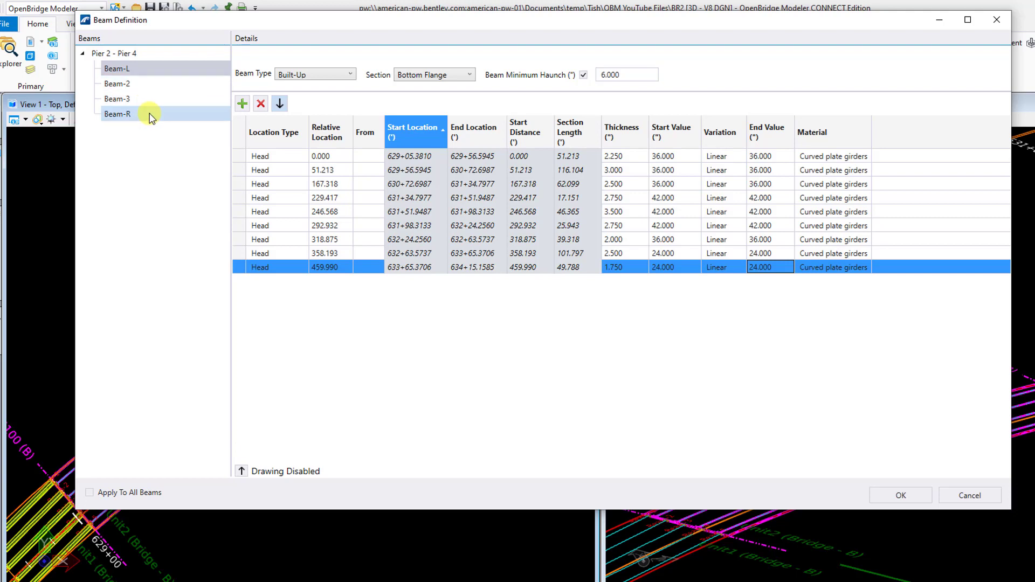
Copy Beam-L's definition by ratio to Beam-2, Beam-3 and Beam-R.
left_click(165, 75)
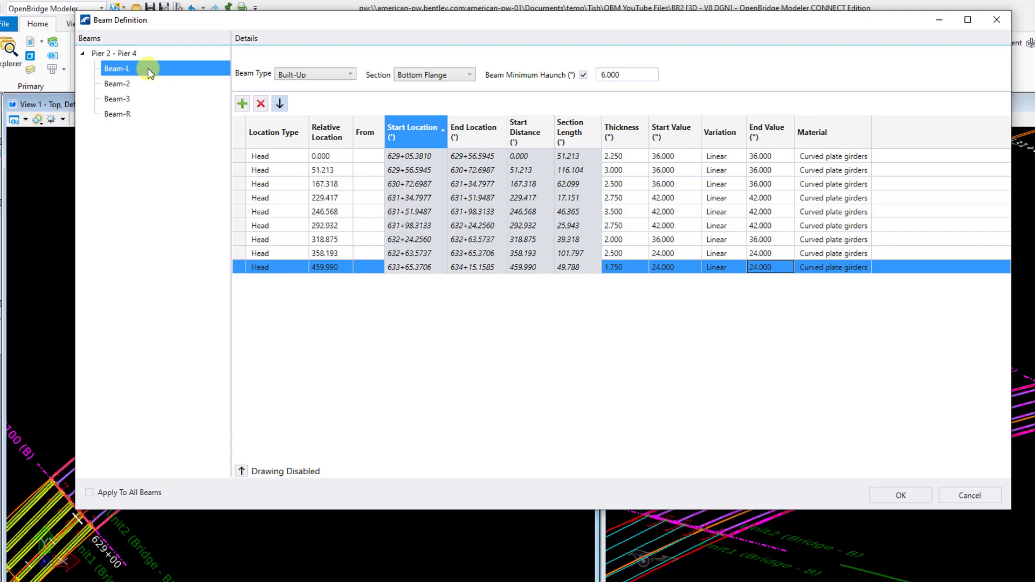
right_click(146, 71)
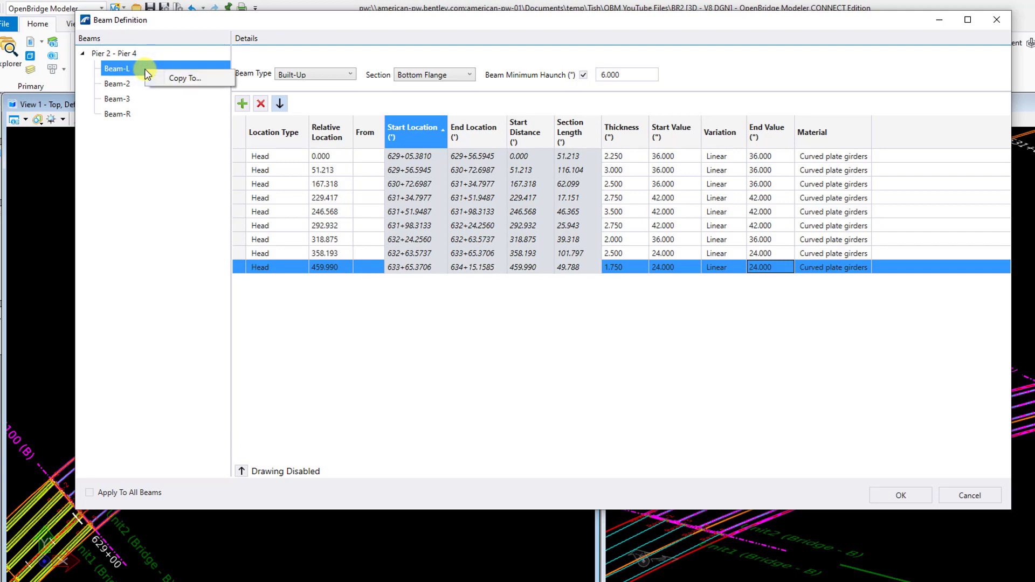
left_click(178, 78)
left_click_drag(181, 254, 213, 232)
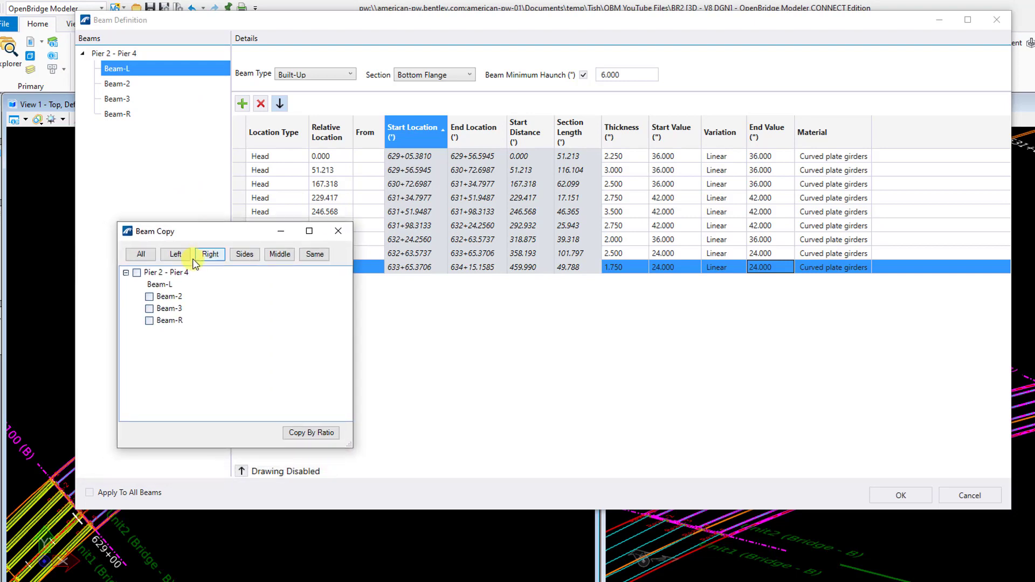
left_click(150, 297)
left_click(149, 309)
left_click(149, 320)
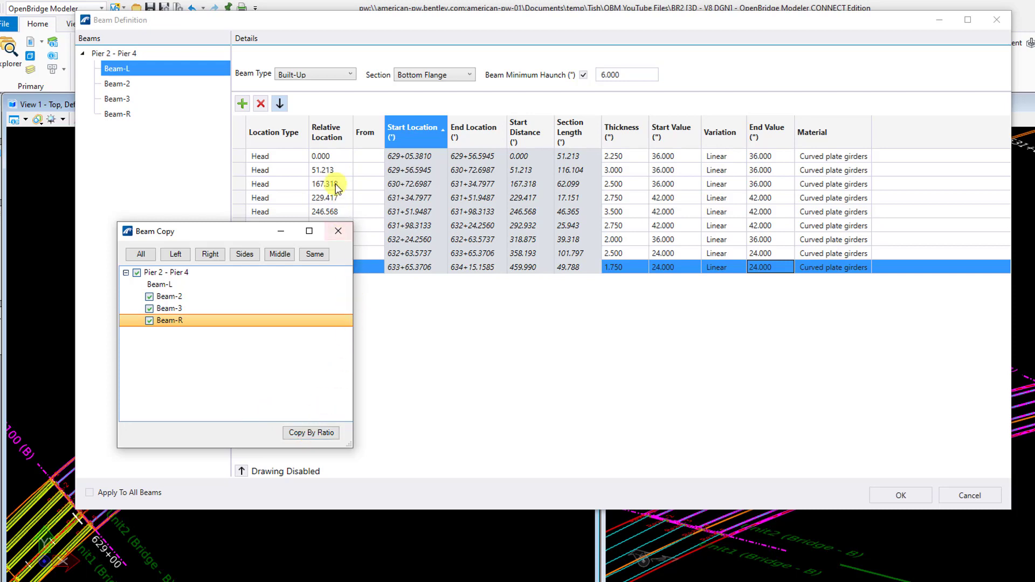
left_click_drag(254, 238, 359, 296)
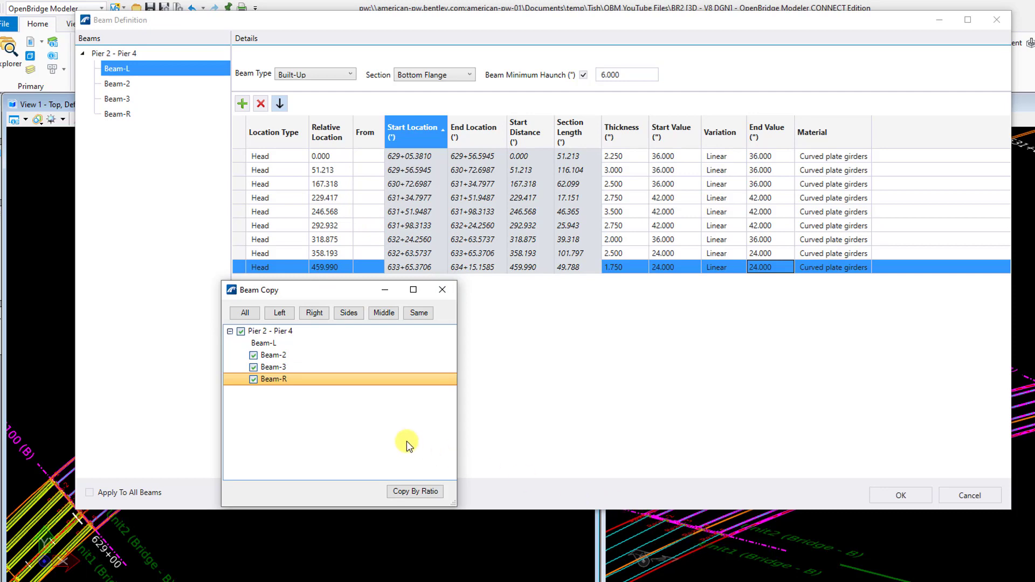
left_click(407, 490)
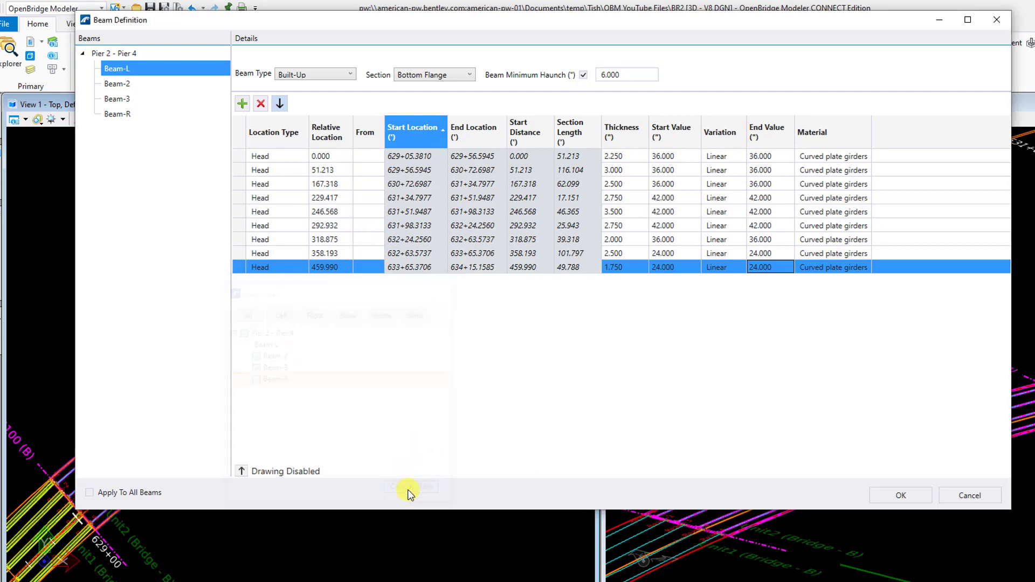
Review the web sections copied to Beam-2, Beam-3 and Beam-R.
left_click(157, 85)
left_click(147, 100)
left_click(146, 112)
left_click(151, 94)
left_click(159, 80)
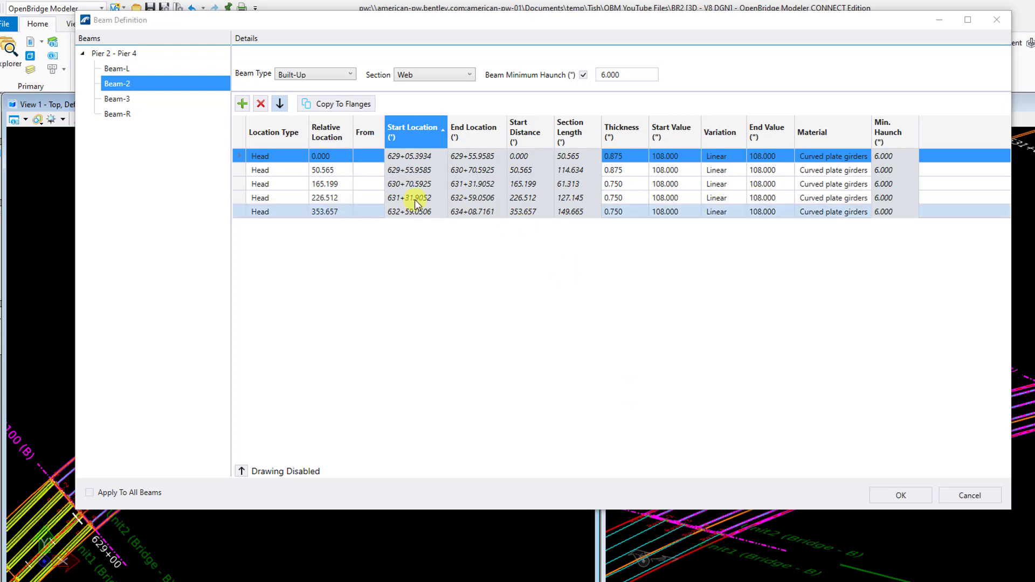
left_click(143, 88)
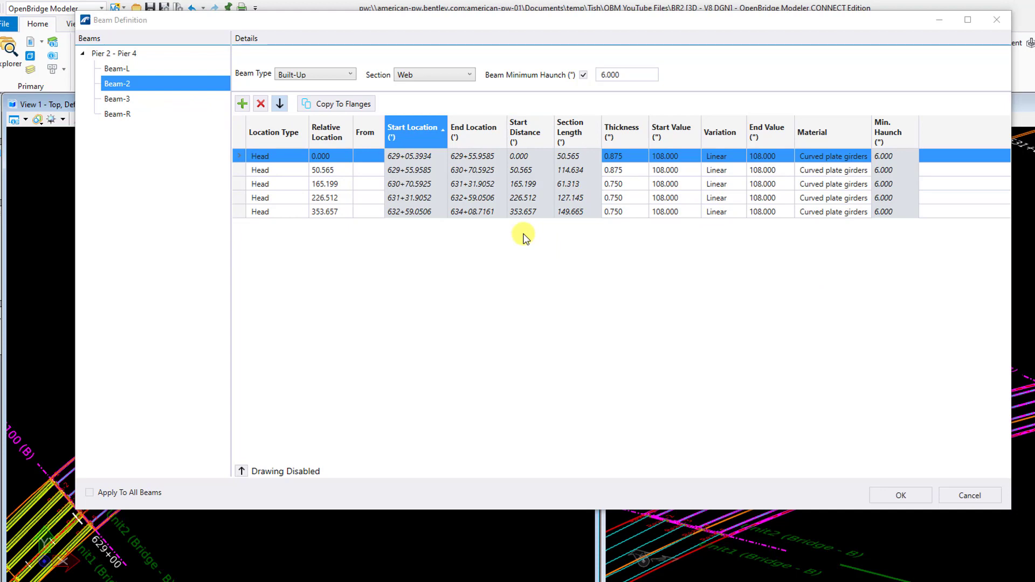
Switch to Beam-2's top flange and set its first section's thickness to 1 inch.
left_click(435, 76)
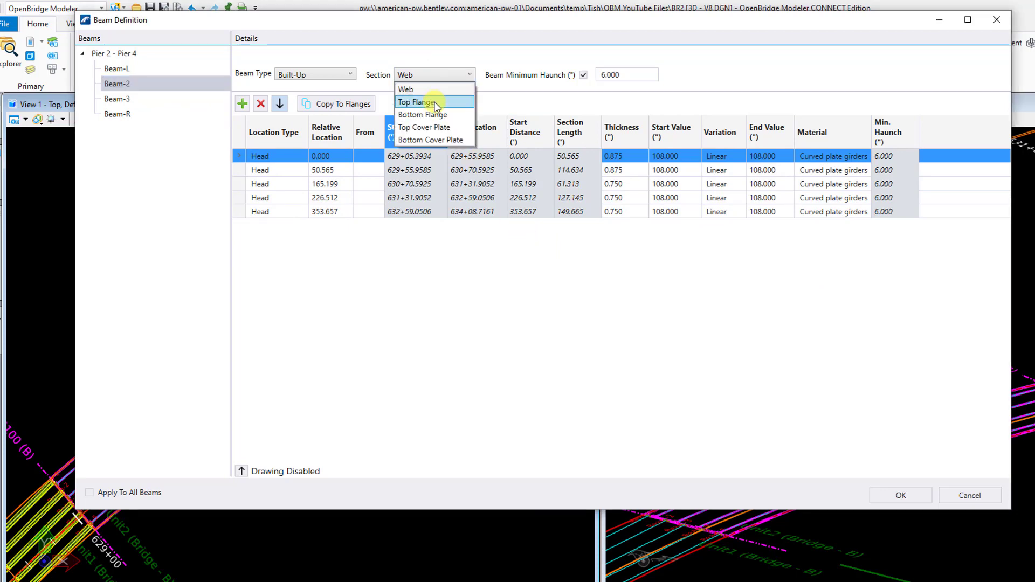
left_click(435, 102)
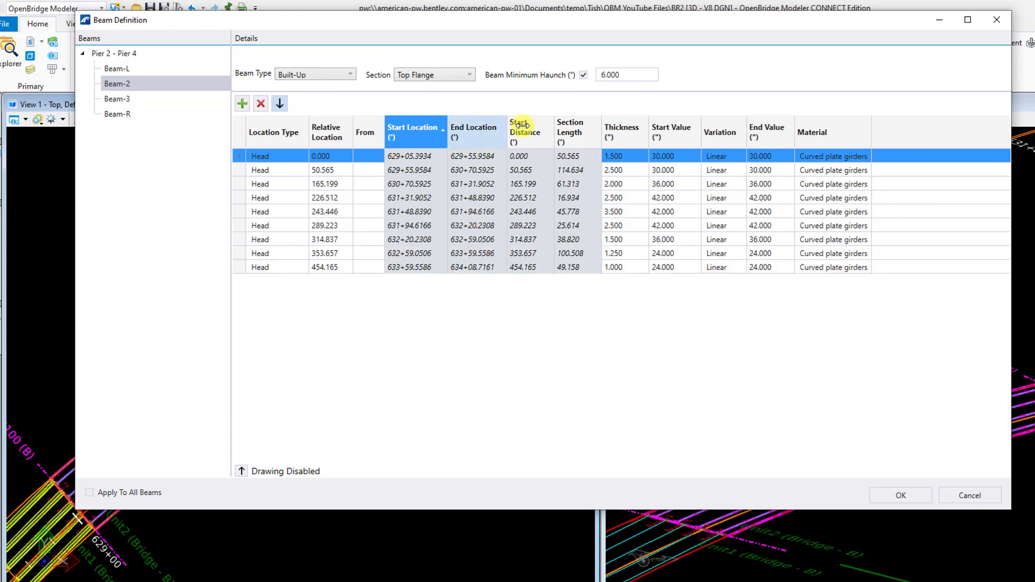
left_click(636, 158)
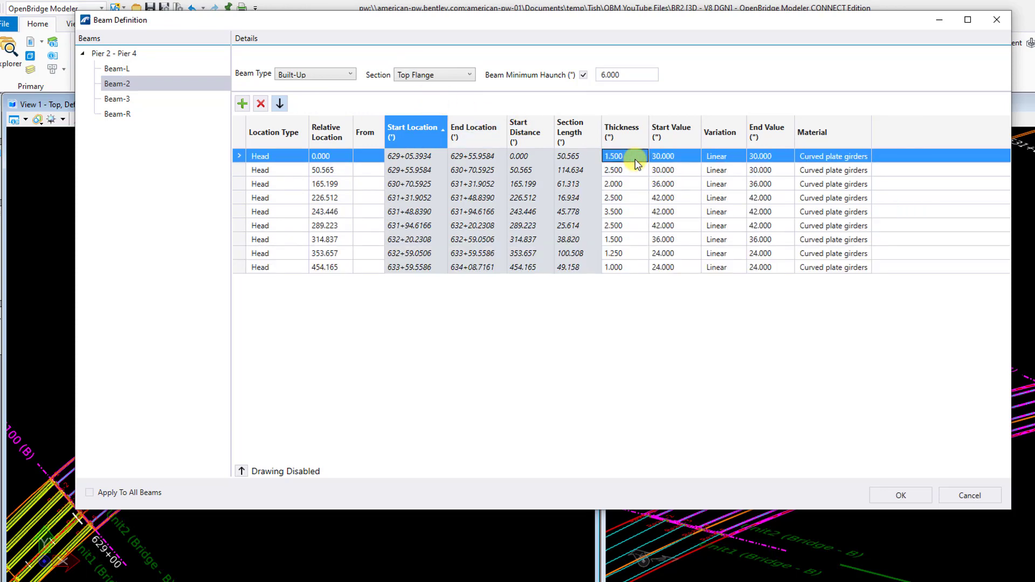
left_click(637, 166)
left_click(636, 158)
type("1")
Set the thicknesses of Beam-2's second, third and fourth top flange sections to 1.25, 1 and 1.5 inches.
left_click(636, 169)
type("1.25")
left_click(639, 184)
type("1")
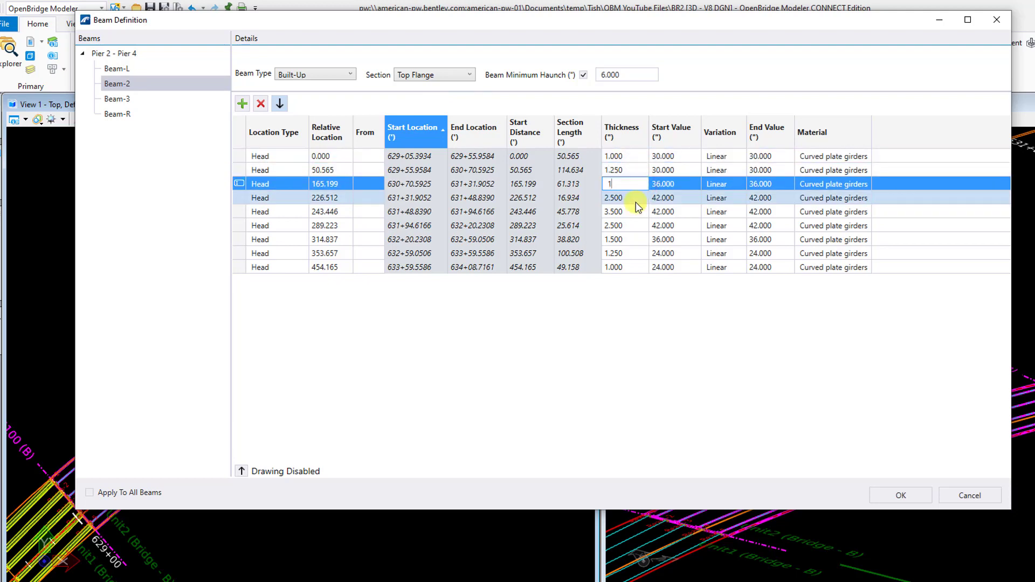
left_click(639, 199)
type("1")
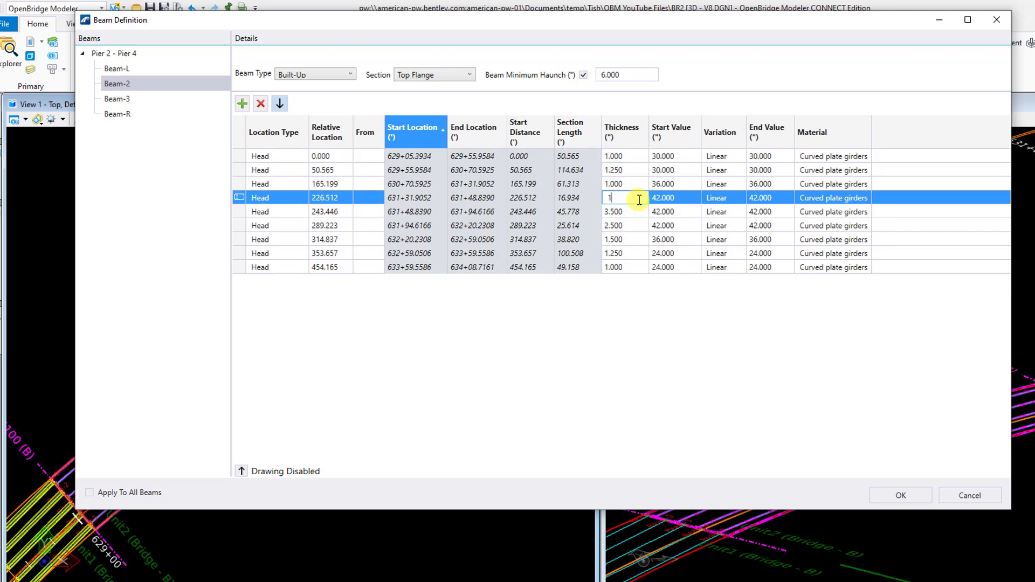
type(".5")
Set the thicknesses of Beam-2's fifth through eighth top flange sections to 2.75, 1.5, 1 and 1 inch.
left_click(639, 212)
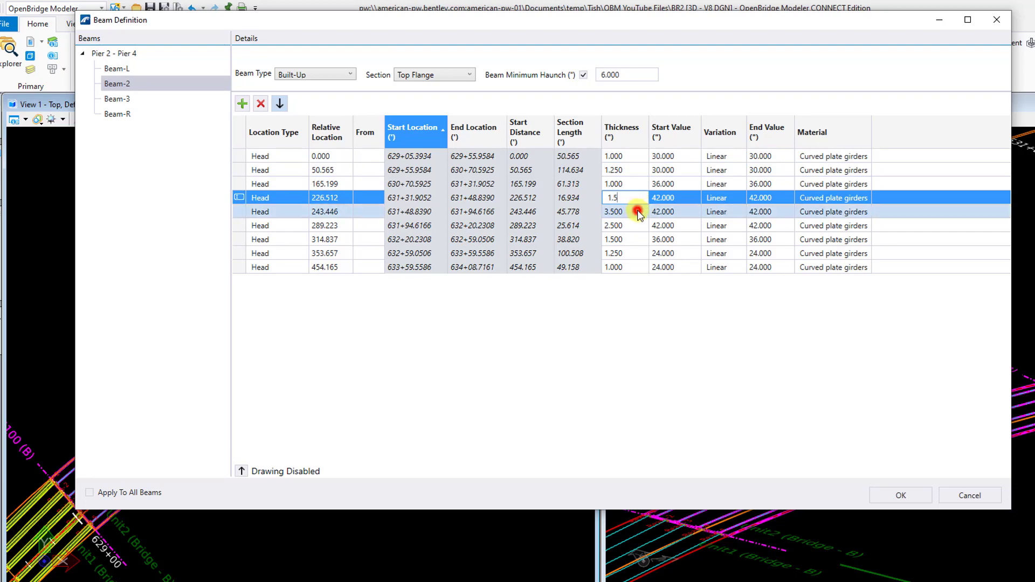
type("2.")
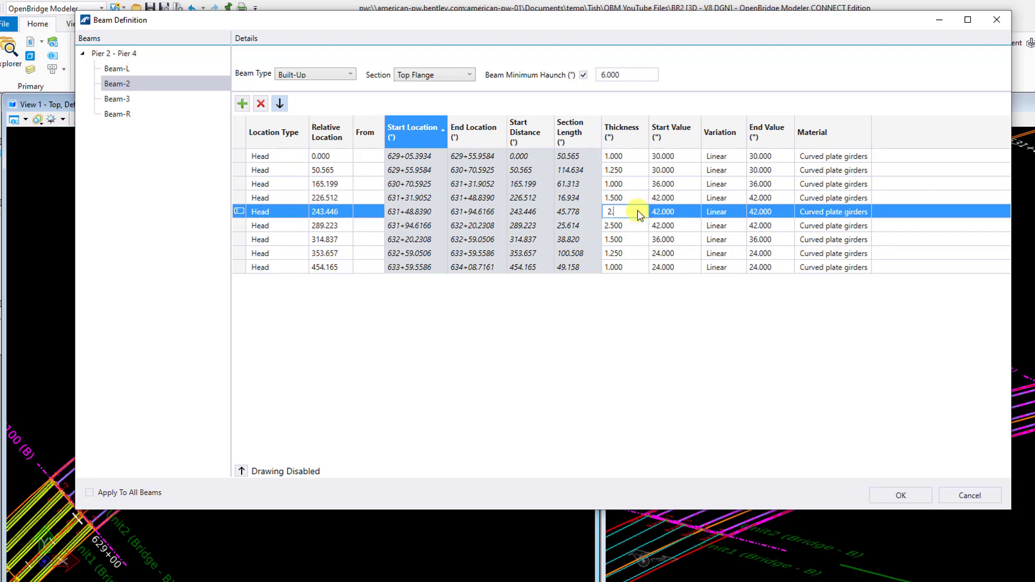
type("75")
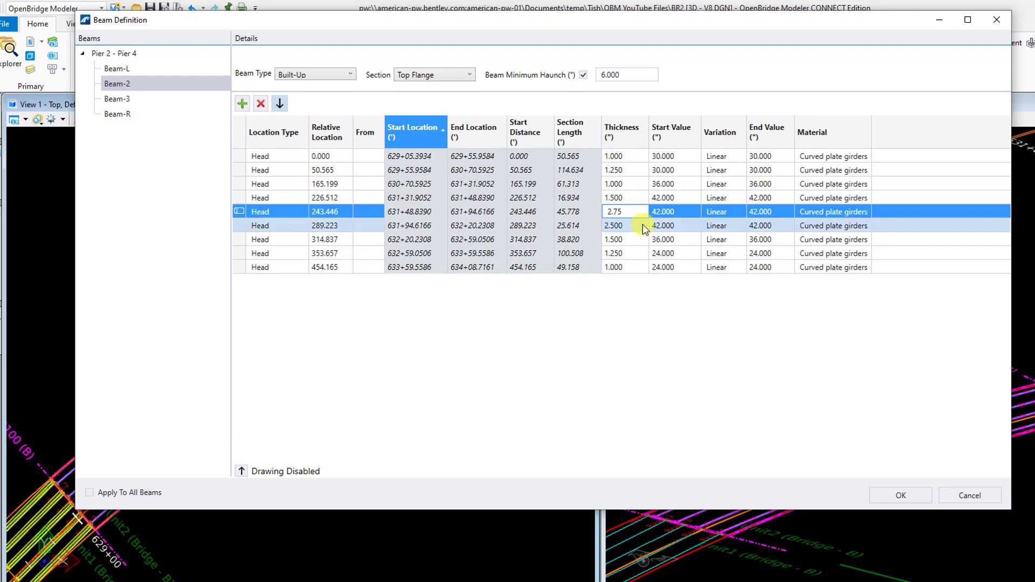
left_click(642, 222)
type("1.5")
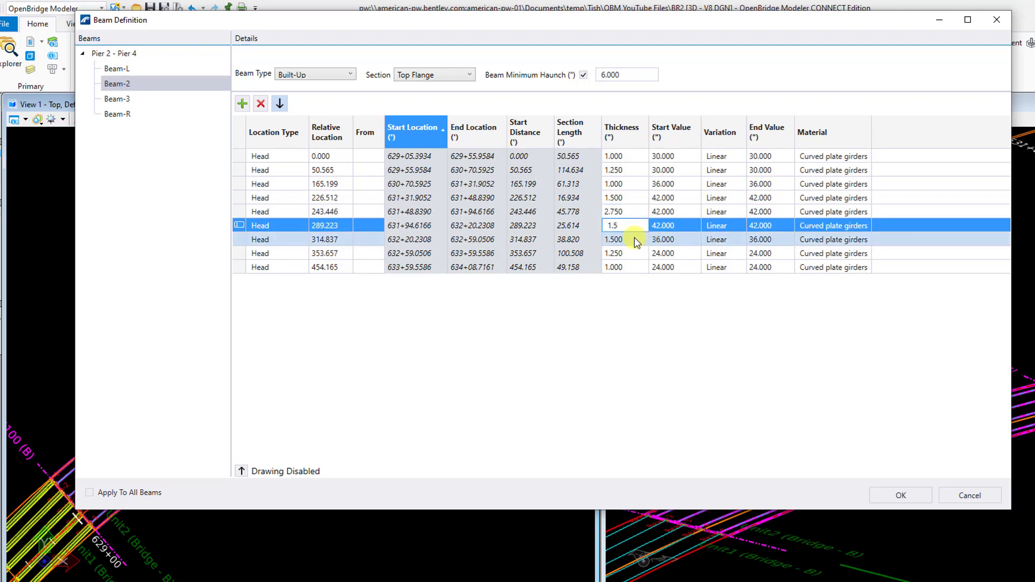
left_click(635, 240)
type("1")
left_click(629, 253)
type("1")
left_click(629, 267)
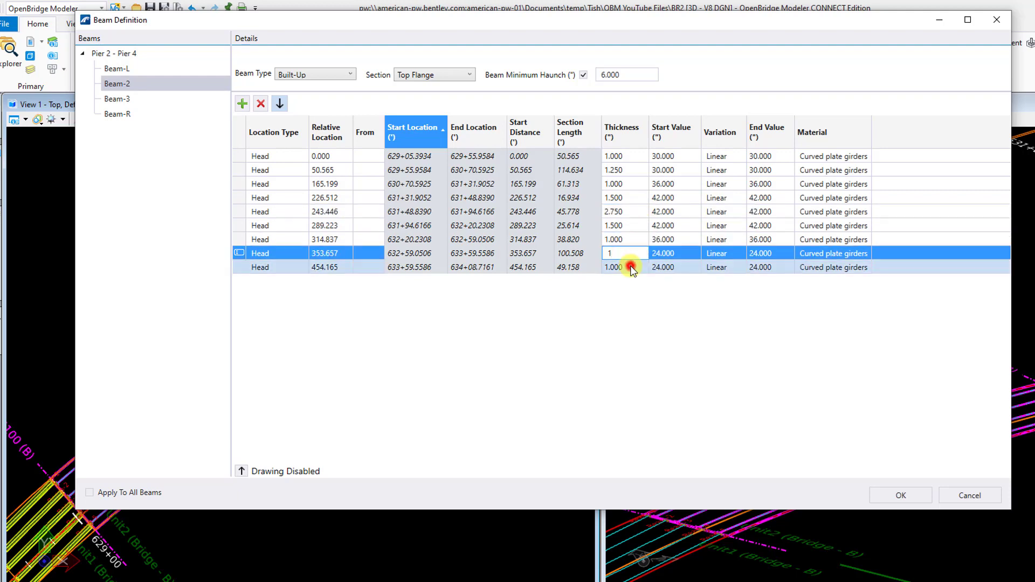
Set the start values of Beam-2's first four top flange sections to 20, 20, 24 and 30 inches.
left_click(688, 159)
type("20")
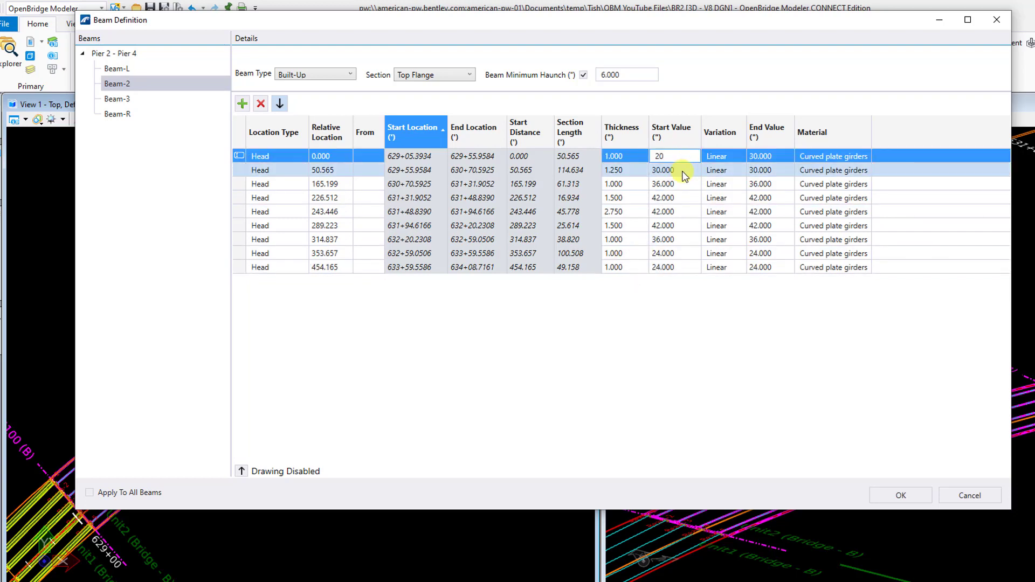
left_click(683, 170)
type("20")
left_click(681, 184)
type("24")
left_click(681, 197)
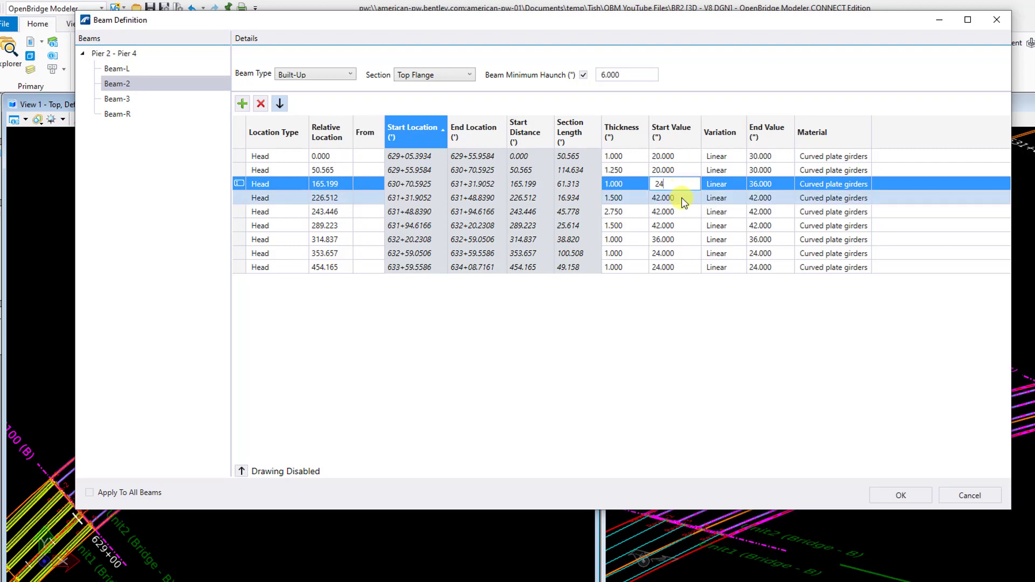
type("30")
Set the start values of Beam-2's fifth through ninth top flange sections to 30, 30, 24, 20 and 20 inches.
left_click(685, 211)
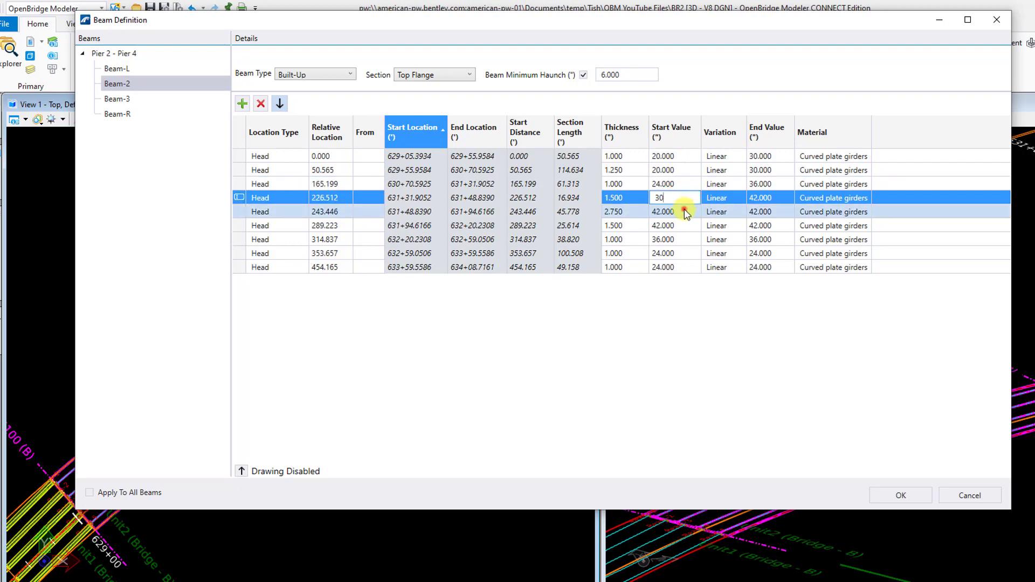
type("30")
left_click(683, 225)
type("30")
left_click(681, 239)
type("24")
left_click(680, 252)
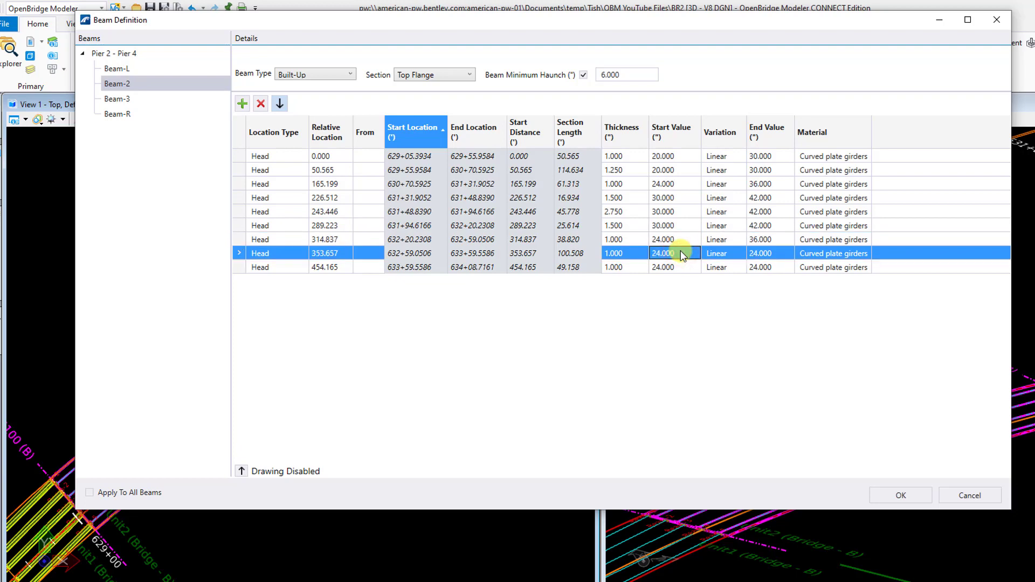
type("20")
left_click(678, 266)
type("20")
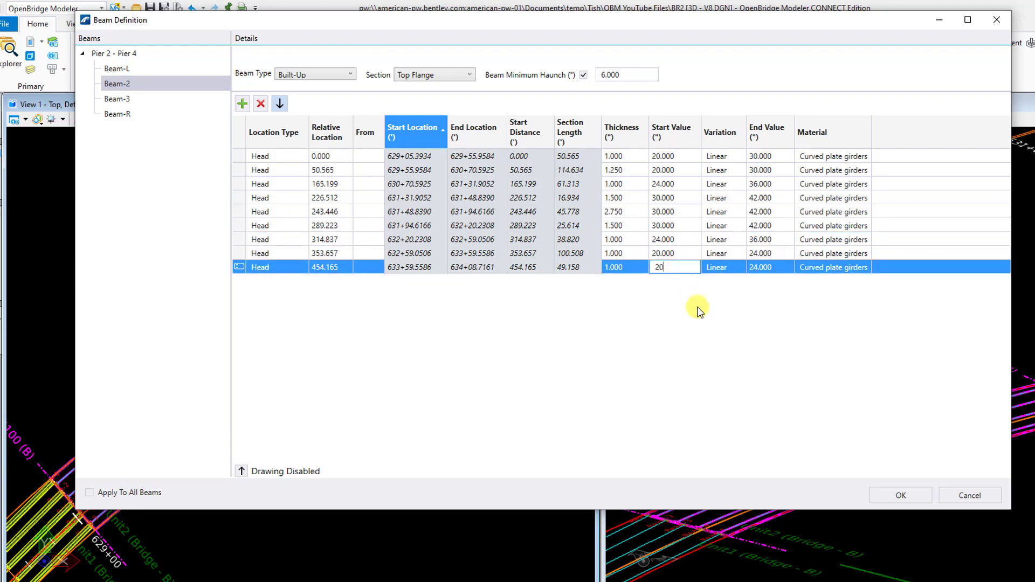
Set the end values of Beam-2's first four top flange sections to 20, 20, 24 and 30 inches.
left_click(782, 156)
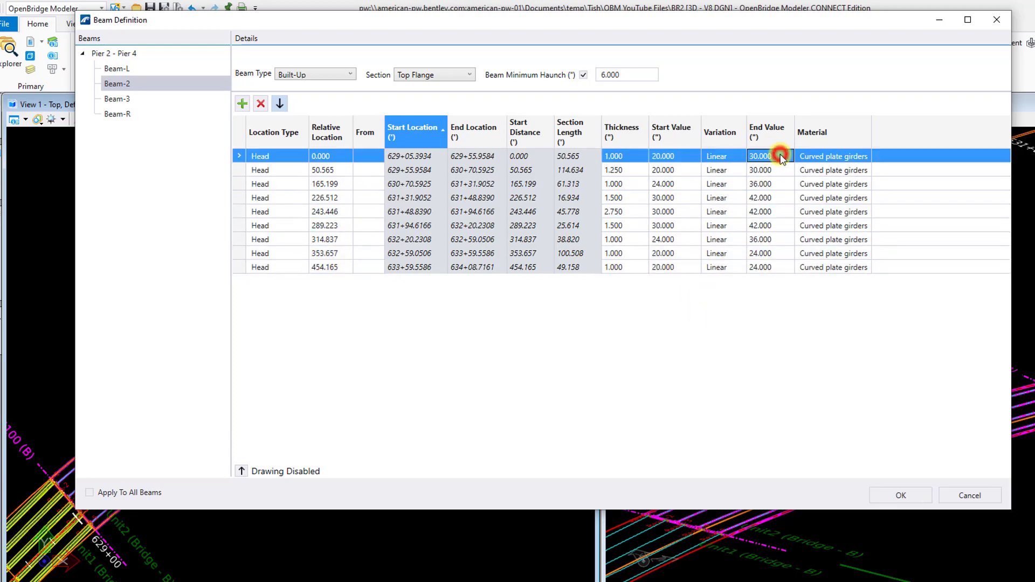
type("20")
left_click(781, 170)
type("20")
left_click(781, 185)
type("24")
left_click(780, 198)
type("30")
Set the end values of Beam-2's fifth through ninth top flange sections to 30, 30, 24, 20 and 20 inches.
left_click(781, 212)
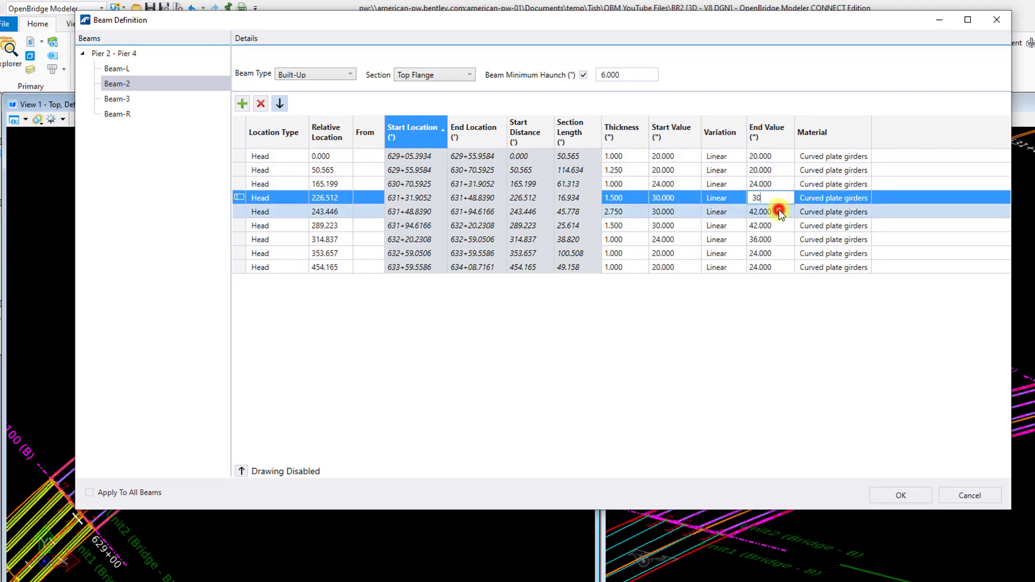
type("30")
left_click(782, 227)
type("30")
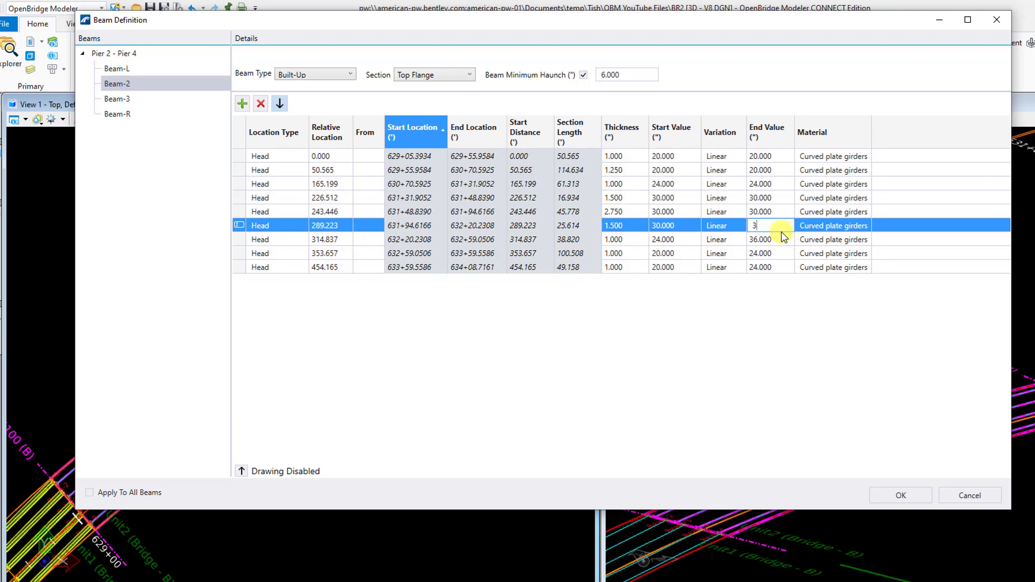
left_click(781, 241)
type("24")
left_click(782, 253)
type("20")
left_click(780, 267)
type("20")
left_click(777, 298)
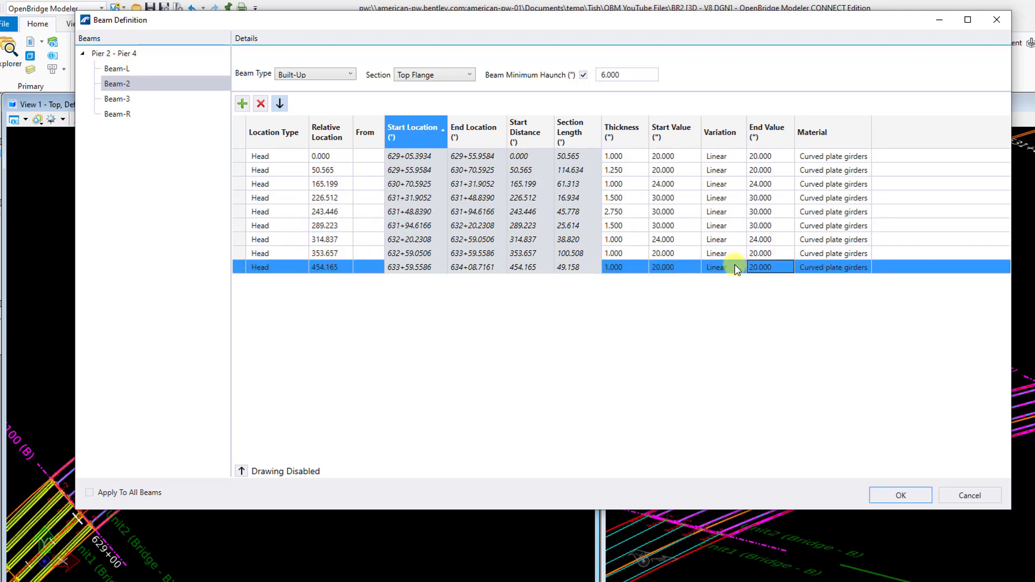
Switch to Beam-2's bottom flange and set its first three section thicknesses to 1, 1.25 and 1.25 inches.
left_click(453, 75)
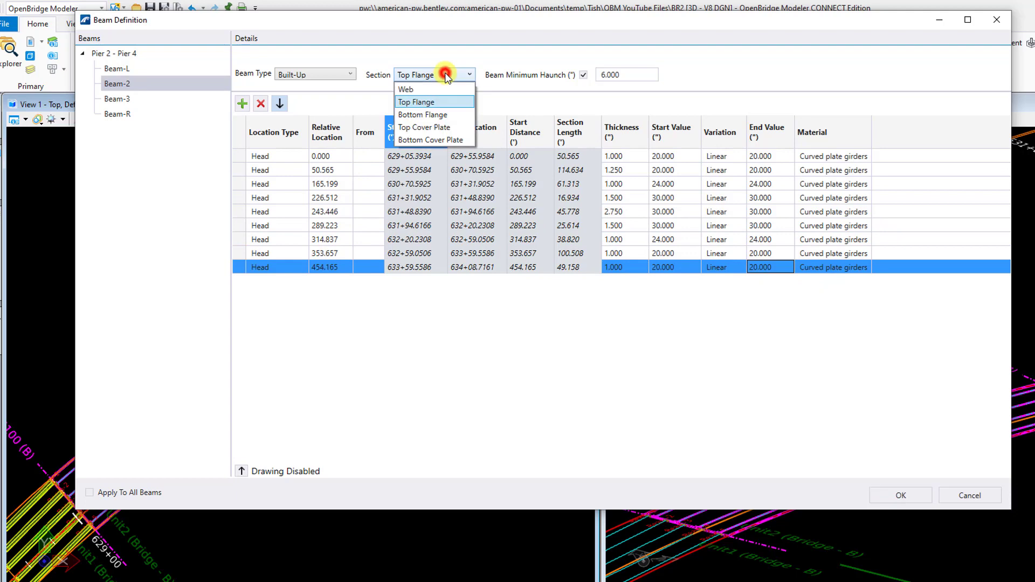
left_click(438, 115)
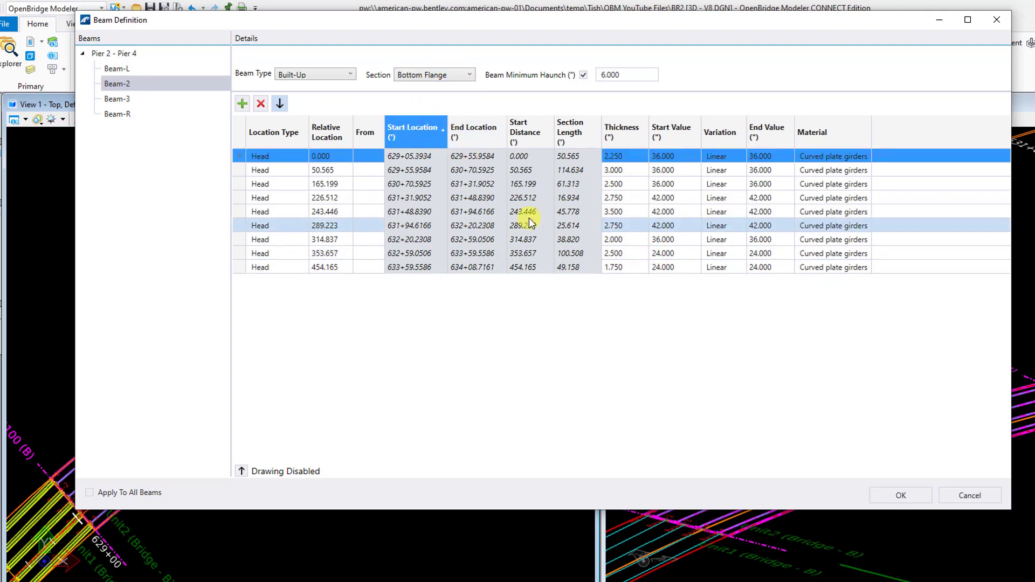
left_click(467, 76)
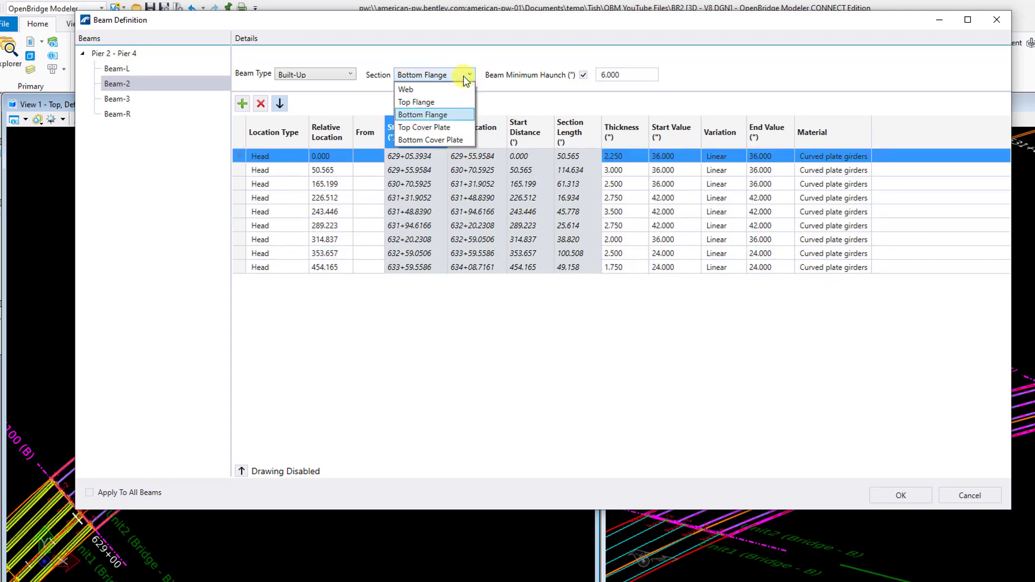
left_click(513, 47)
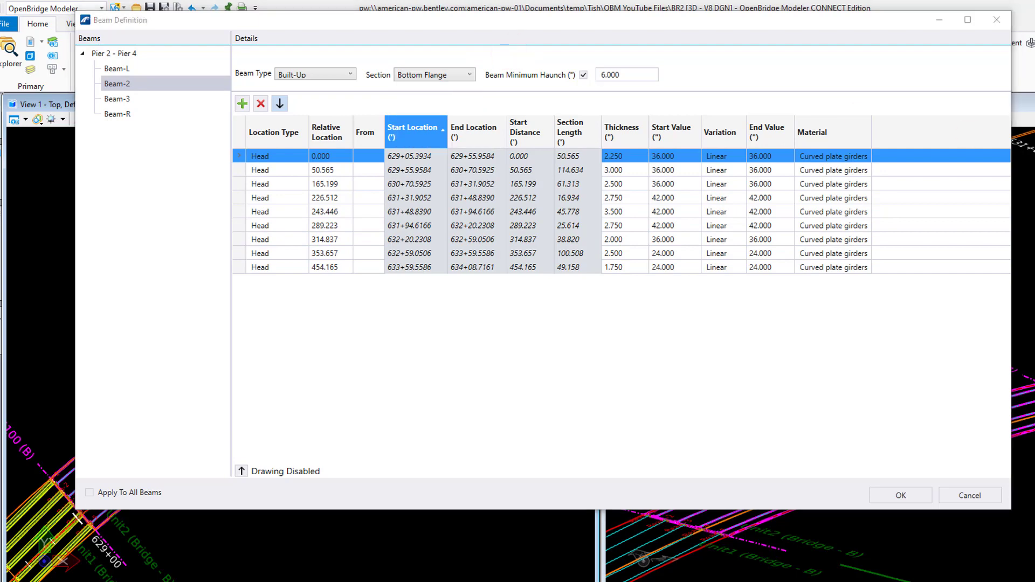
left_click(632, 156)
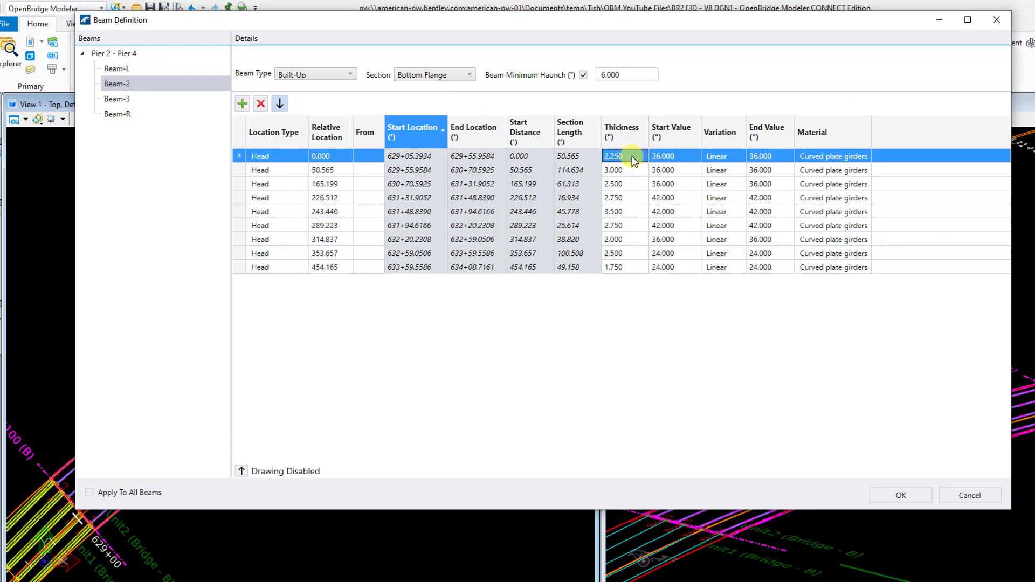
type("1")
left_click(638, 170)
type("1.2")
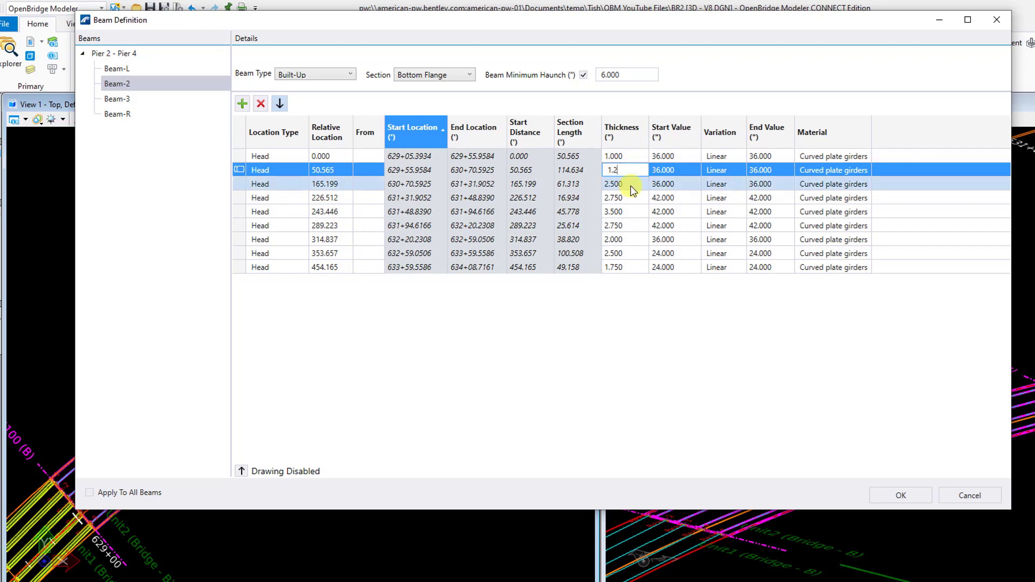
left_click(634, 184)
type("1.25")
Set the thicknesses of Beam-2's fourth, fifth and sixth bottom flange sections to 1.75, 3 and 1.75 inches.
left_click(636, 198)
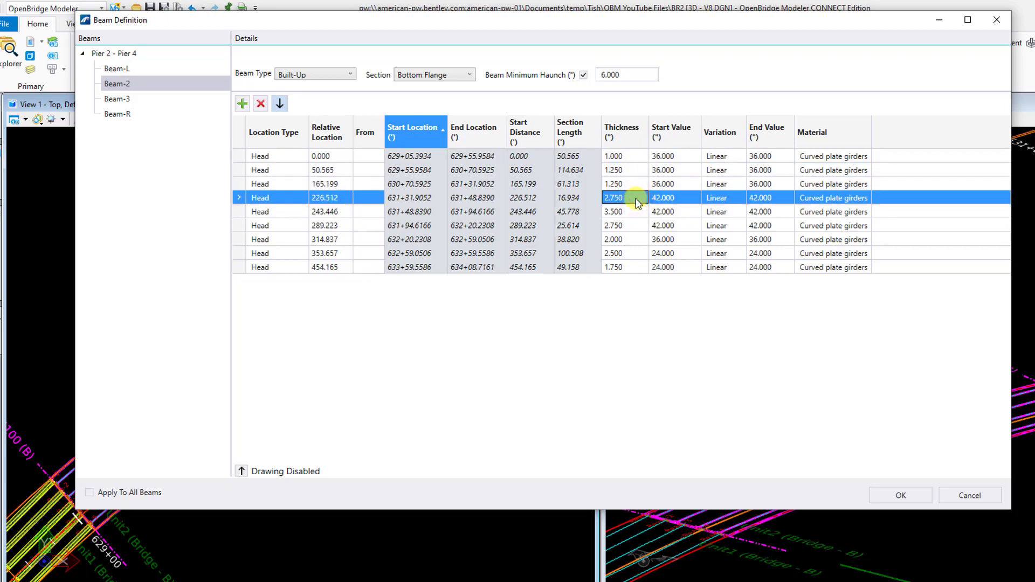
type("1.75")
left_click(640, 213)
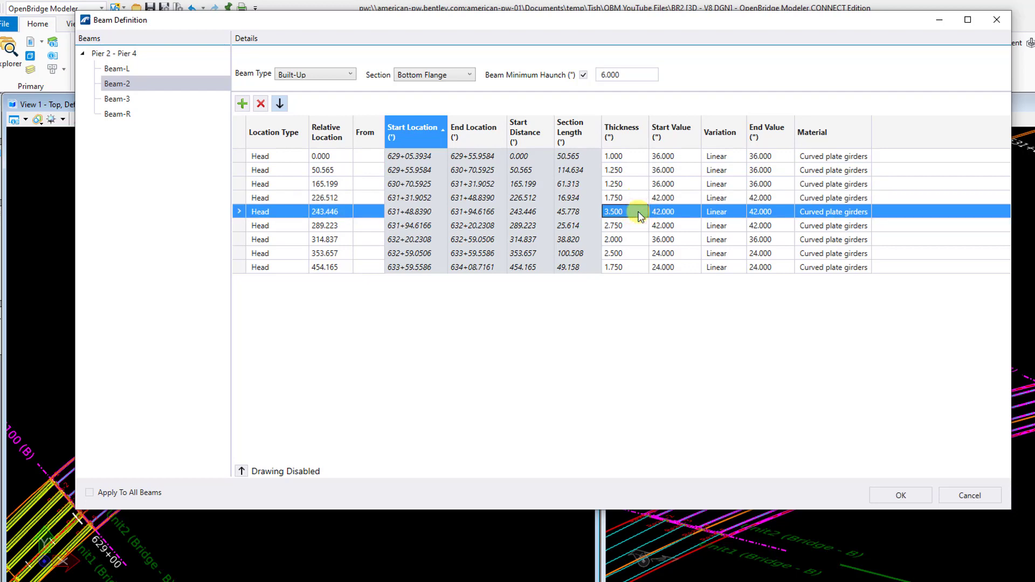
type("3")
left_click(640, 225)
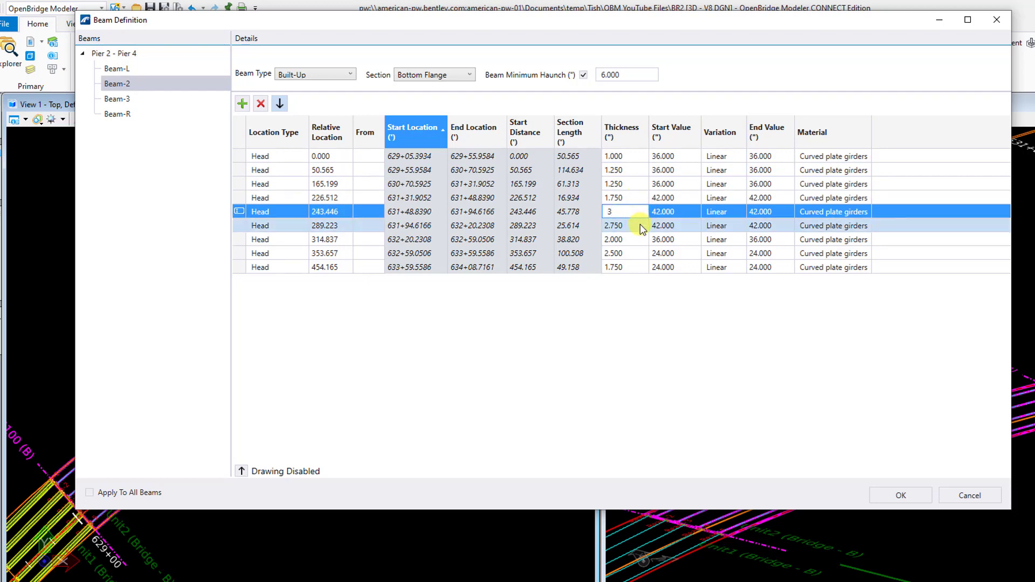
type("14")
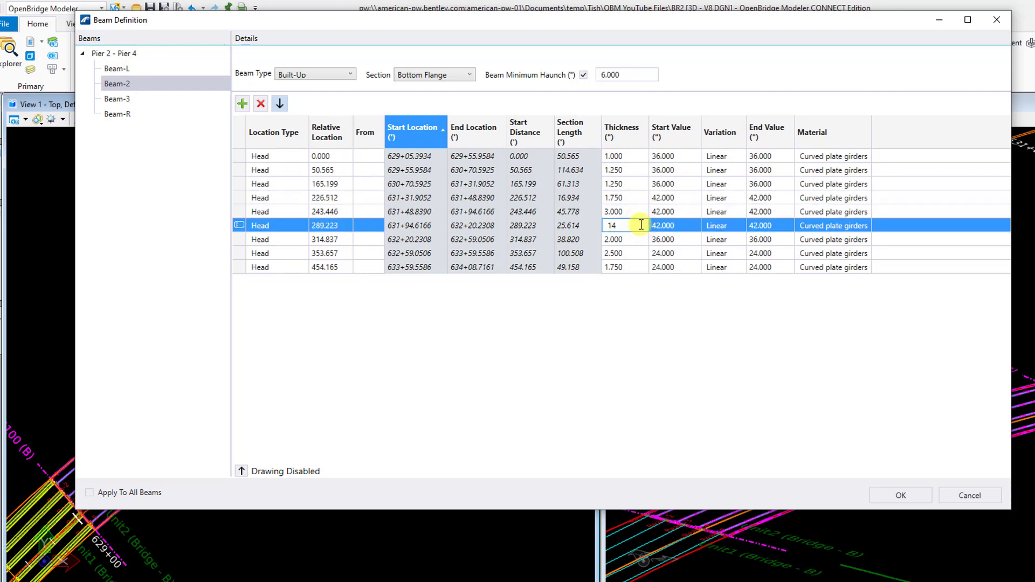
type("75")
Set the thicknesses of Beam-2's seventh, eighth and ninth bottom flange sections to 1.25, 1 and 1 inch.
left_click(642, 239)
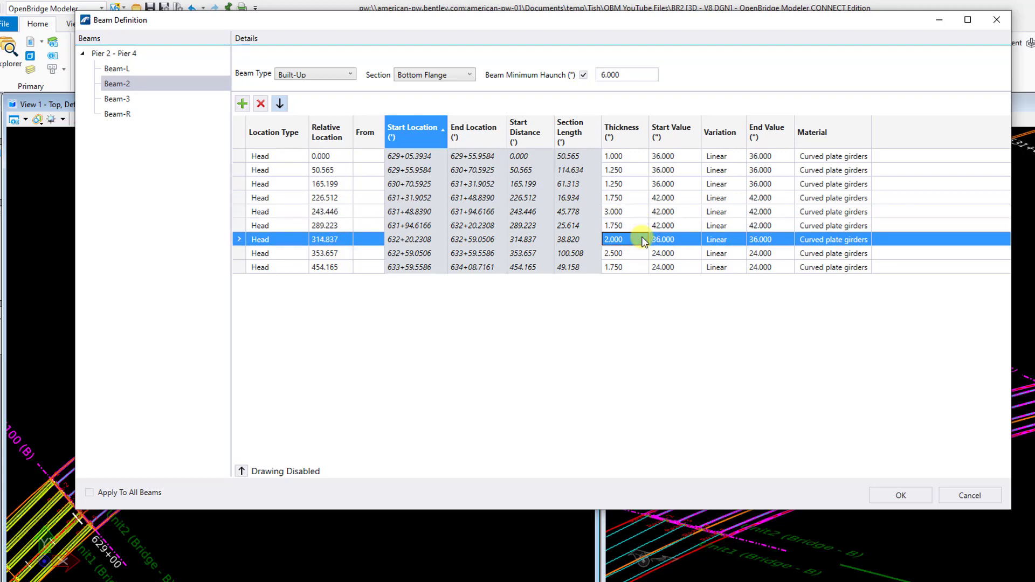
type("1.25")
left_click(638, 253)
type("1")
left_click(637, 267)
type("1")
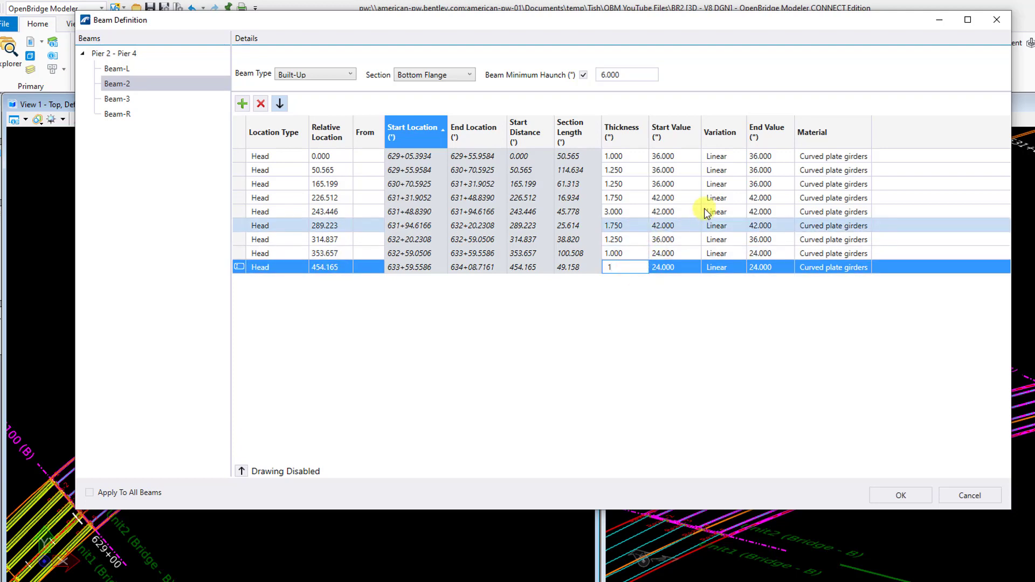
Set the start values of Beam-2's first three bottom flange sections to 24 inches each.
left_click(687, 157)
type("24")
left_click(689, 170)
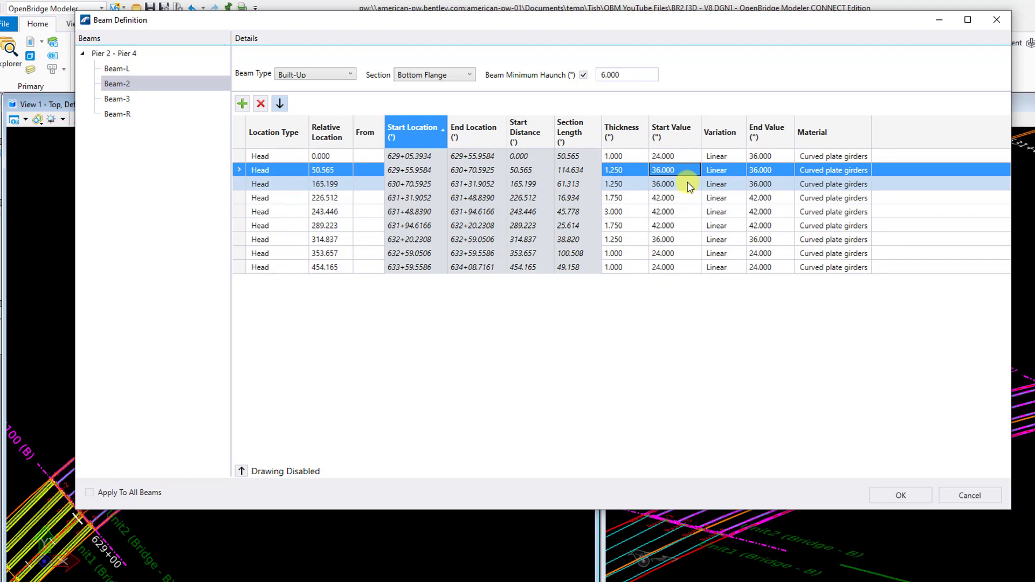
type("24")
left_click(688, 184)
type("24")
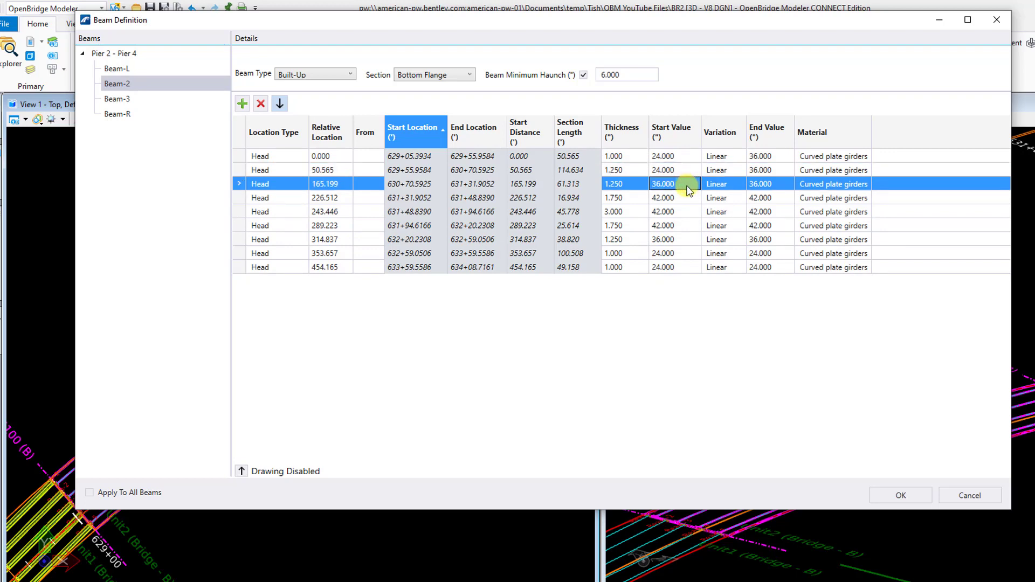
Set the start values of Beam-2's fourth through seventh bottom flange sections to 30 inches and check the column.
left_click(688, 198)
type("30")
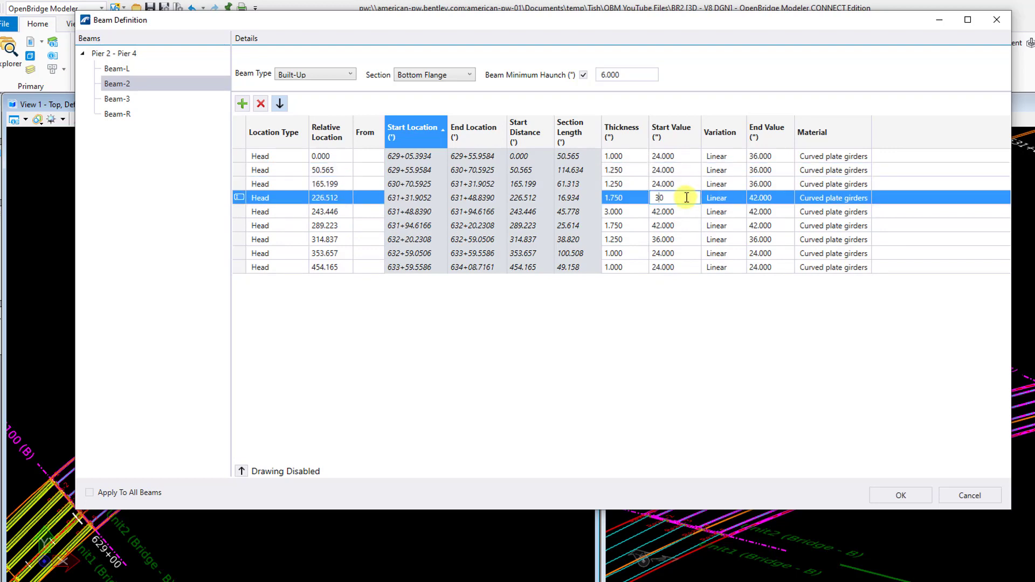
left_click(688, 212)
type("30")
left_click(685, 225)
type("30")
left_click(683, 240)
type("30")
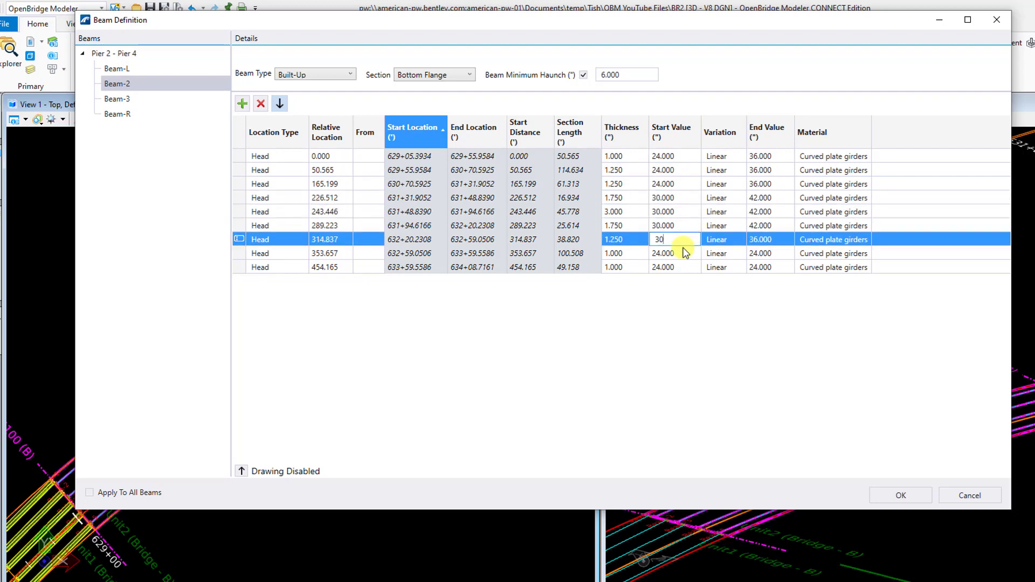
left_click(682, 254)
left_click(681, 267)
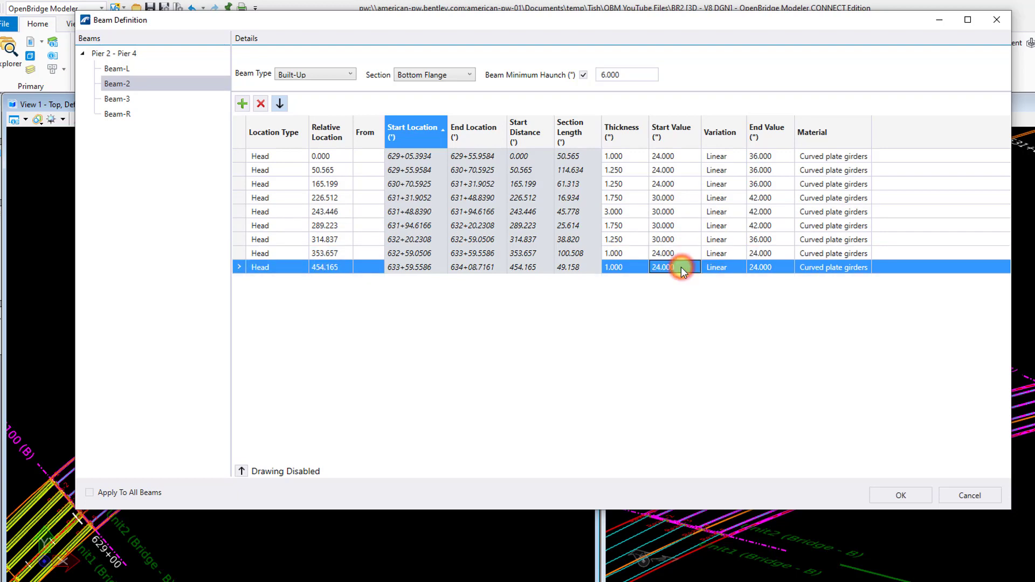
left_click_drag(686, 156, 689, 268)
Set the end values of Beam-2's first three bottom flange sections to 24 inches each.
left_click(783, 156)
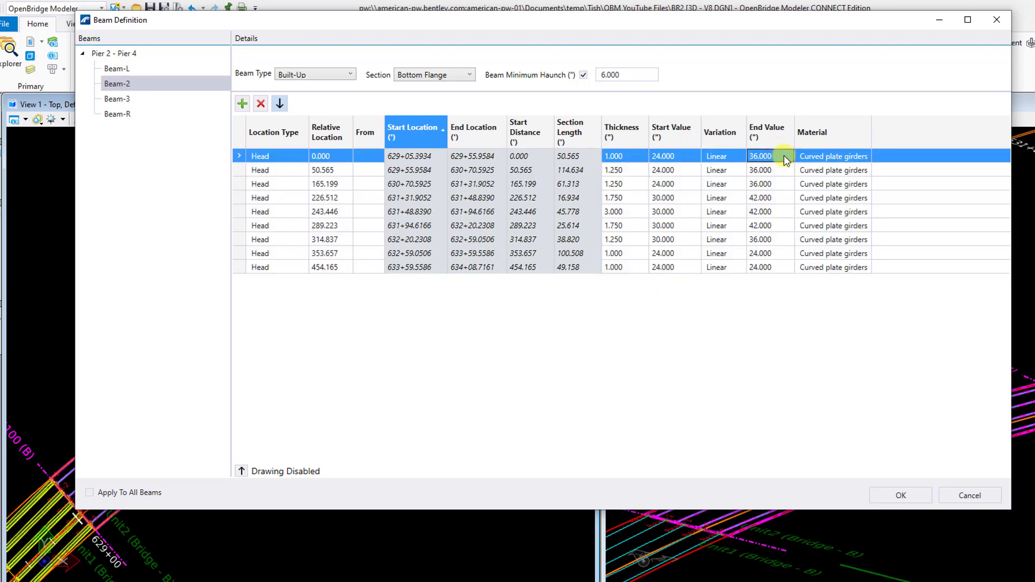
type("24")
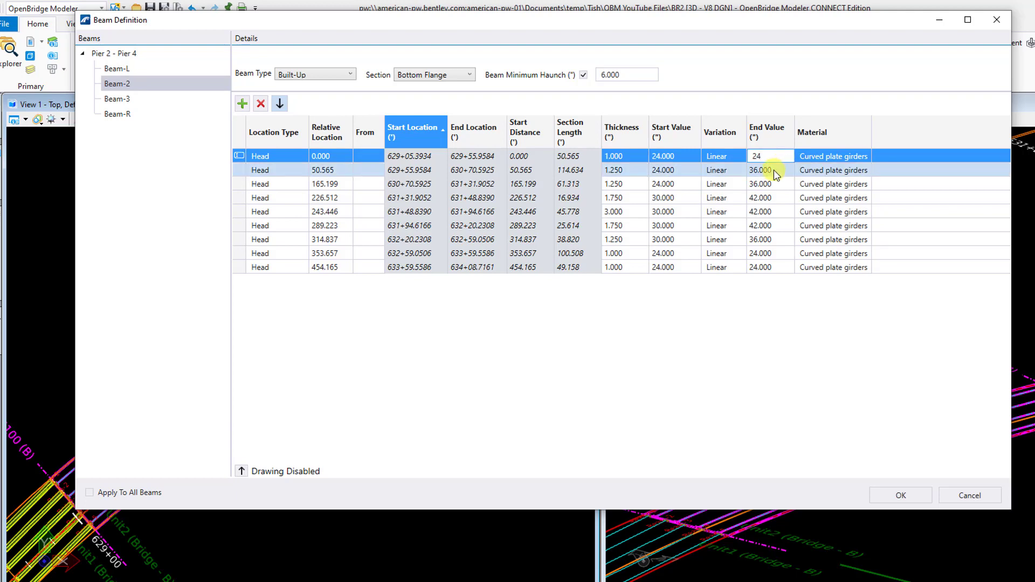
double_click(778, 156)
left_click(775, 170)
left_click(776, 157)
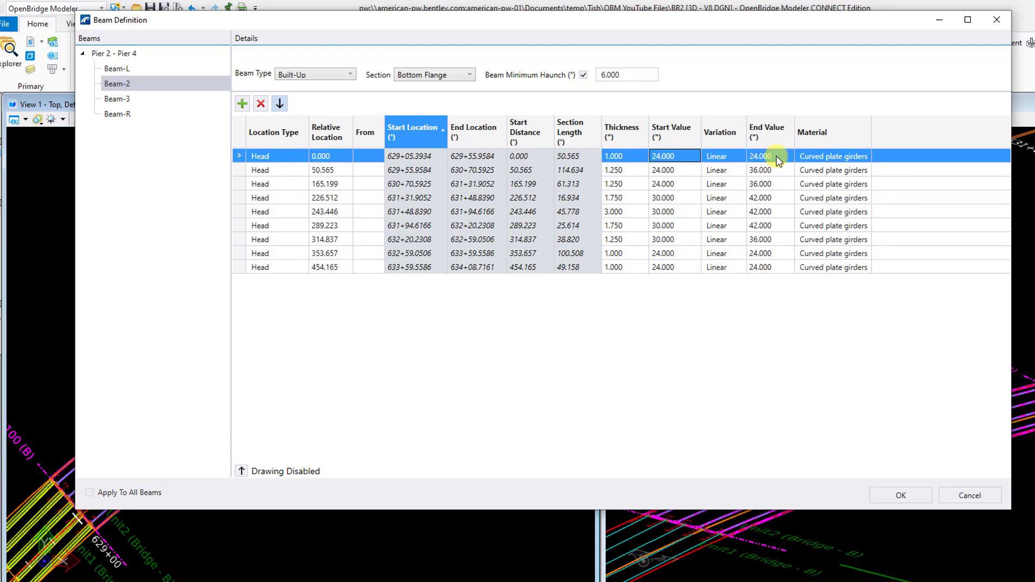
left_click(779, 170)
type("24")
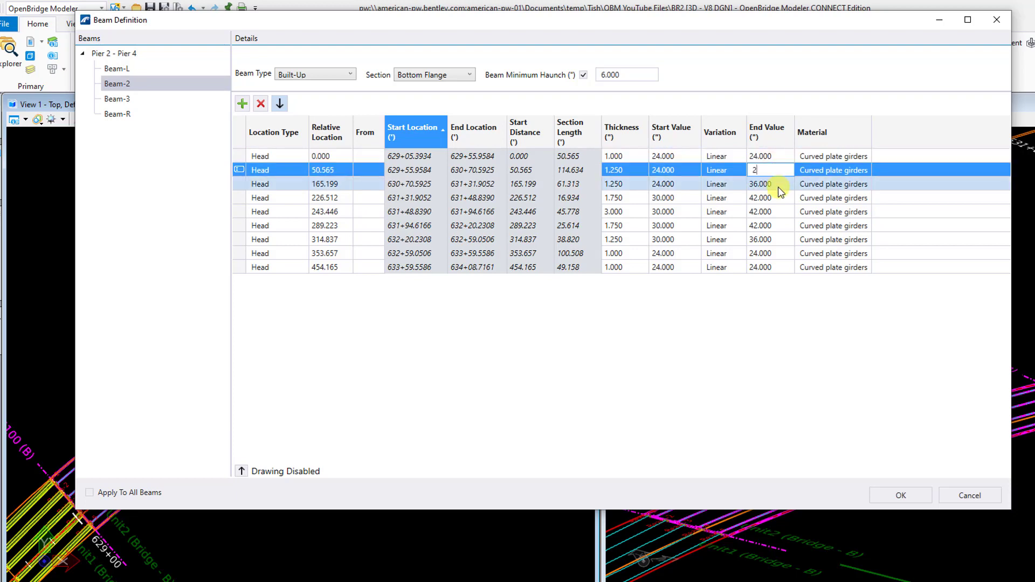
left_click(778, 185)
type("24")
Set the end values of Beam-2's fourth through seventh bottom flange sections to 30 inches and check the last two rows.
left_click(778, 199)
type("30")
left_click(778, 211)
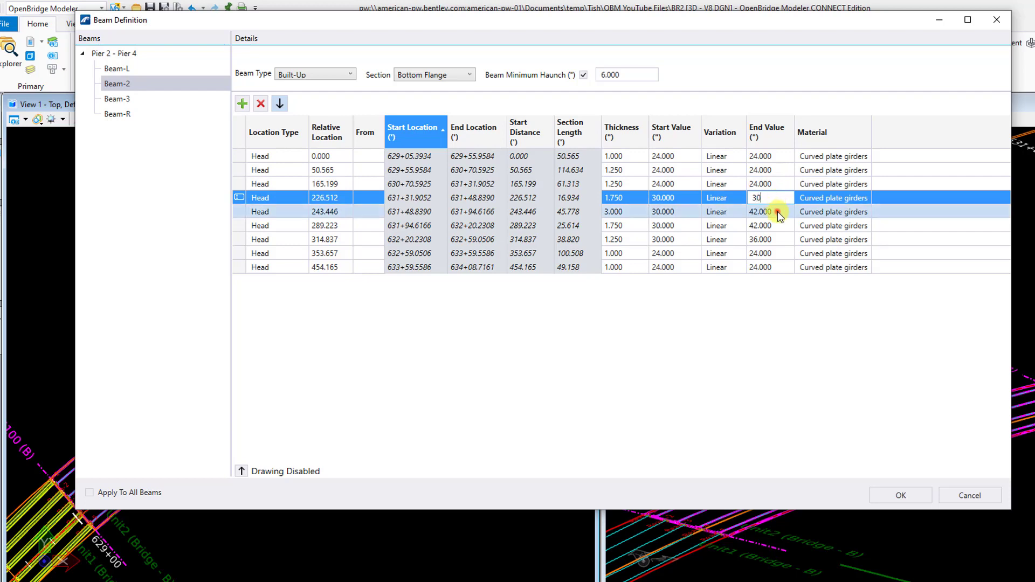
type("30")
left_click(778, 225)
type("30")
left_click(779, 239)
type("30")
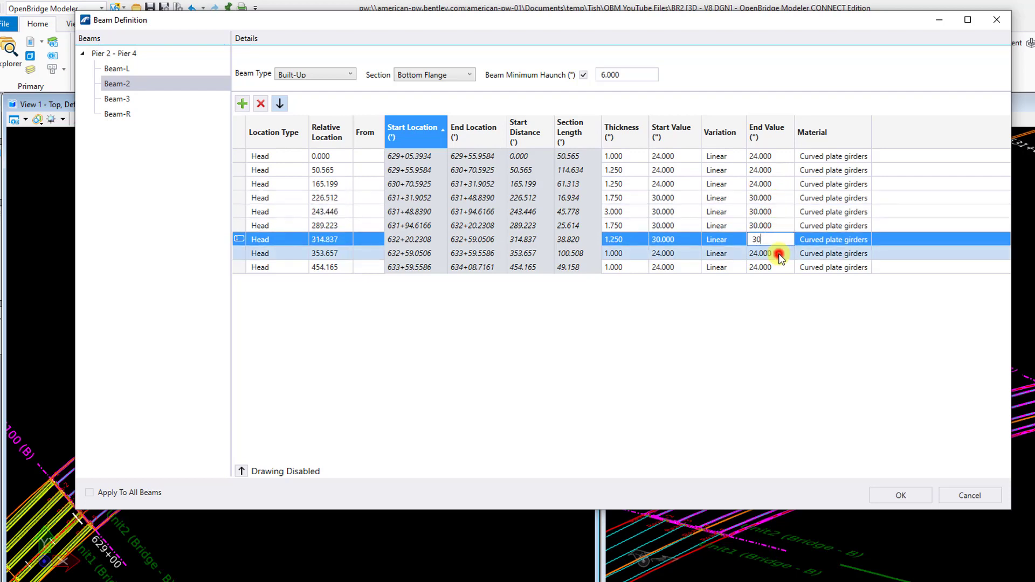
left_click(778, 253)
left_click(778, 267)
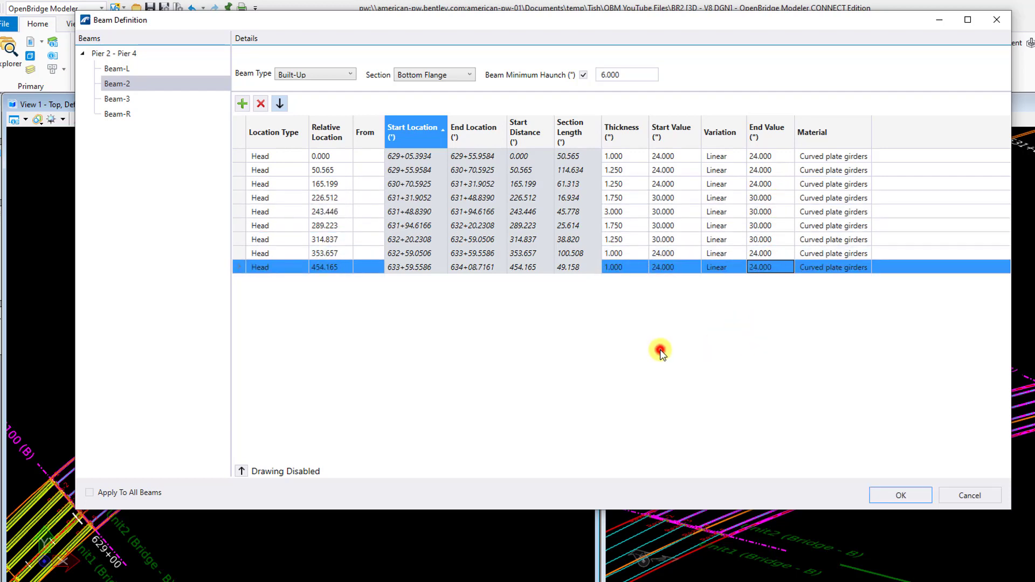
Review Beam-2's top flange sections, and copy Beam-2's definition by ratio to Beam-3 and Beam-R.
left_click(445, 74)
left_click(431, 102)
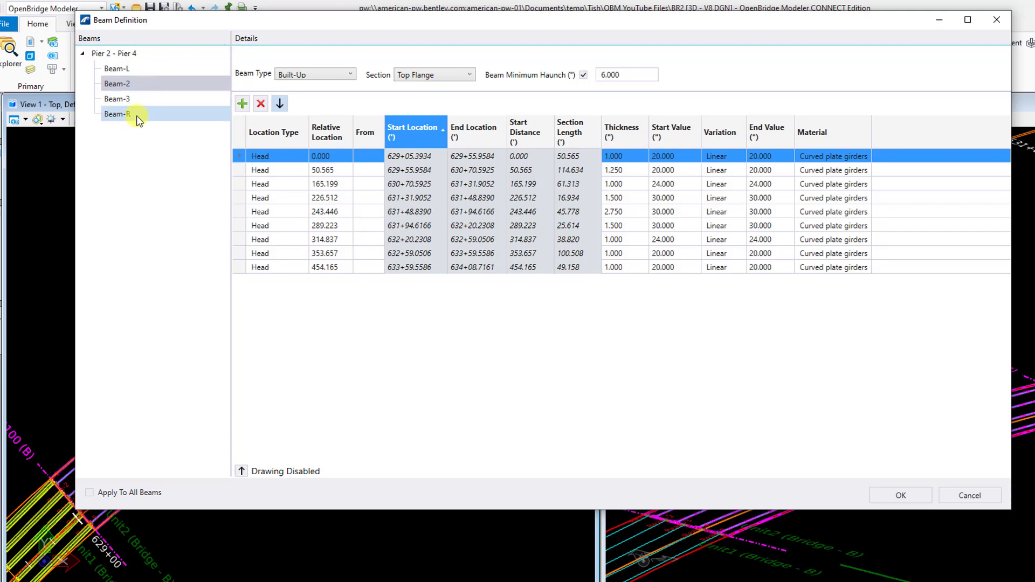
right_click(137, 84)
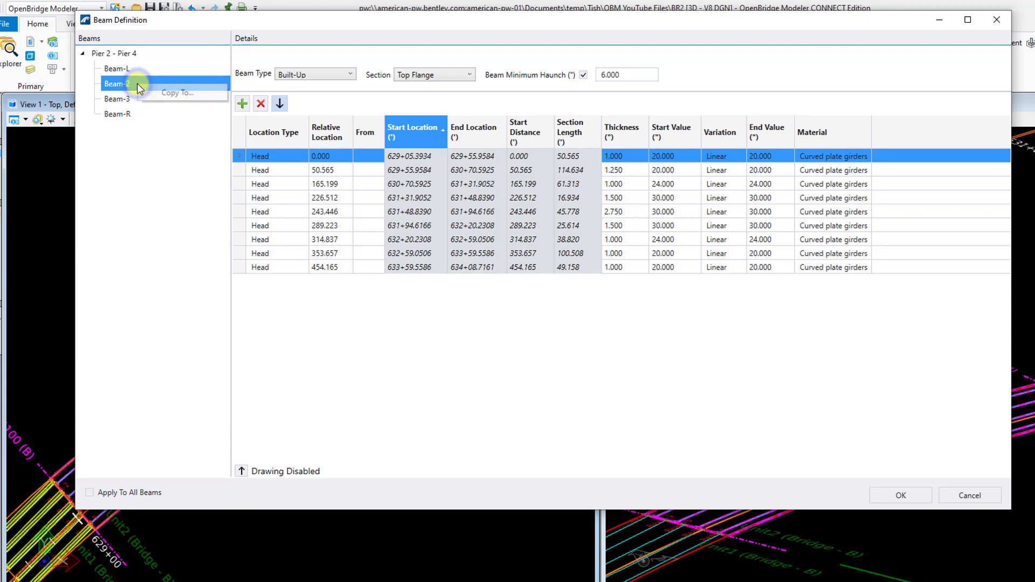
left_click(159, 91)
left_click(253, 368)
left_click(253, 379)
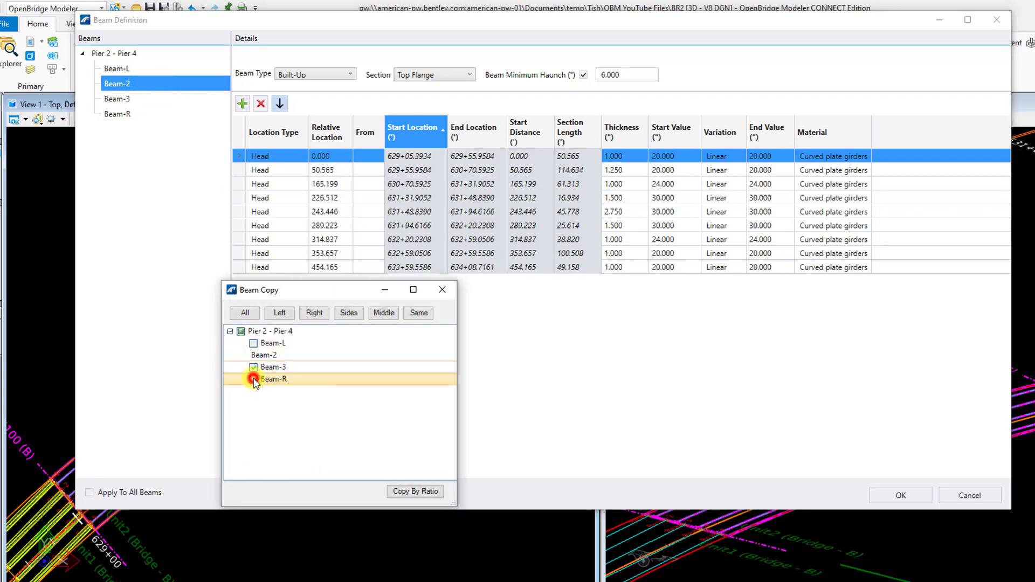
left_click(403, 492)
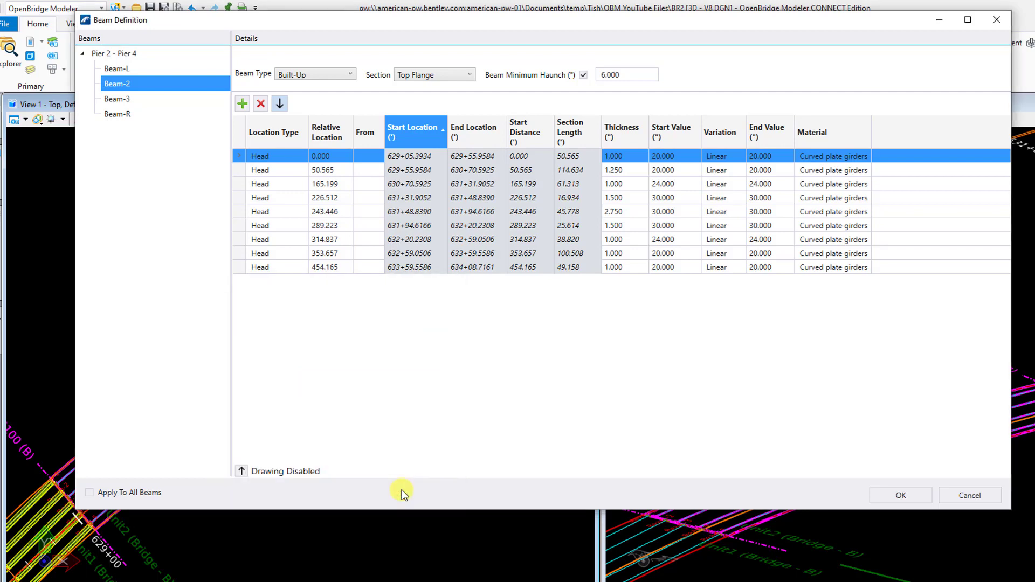
Check the copied sections of the other beams against Beam-2 and accept the beam definitions.
left_click(151, 99)
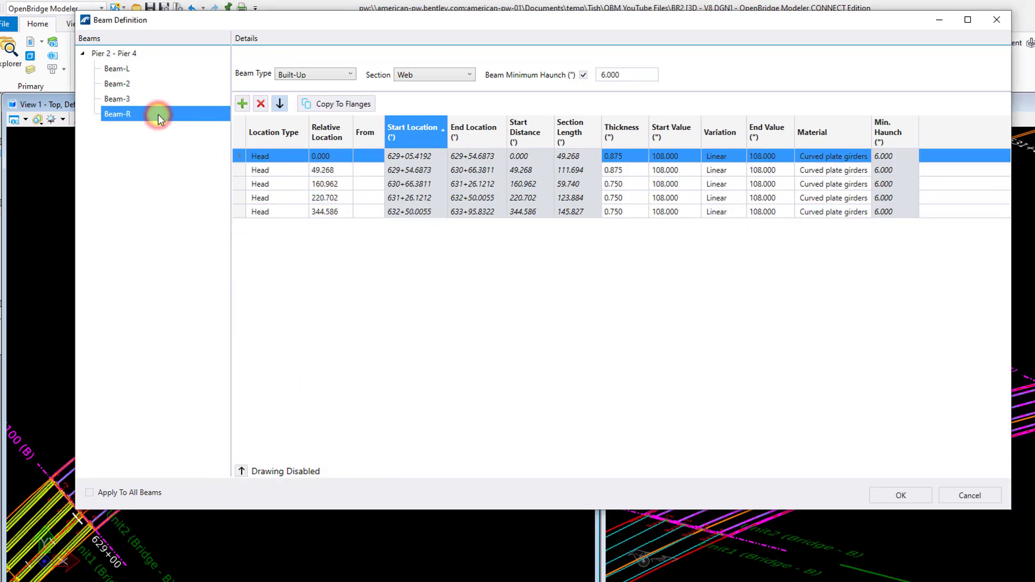
left_click(163, 89)
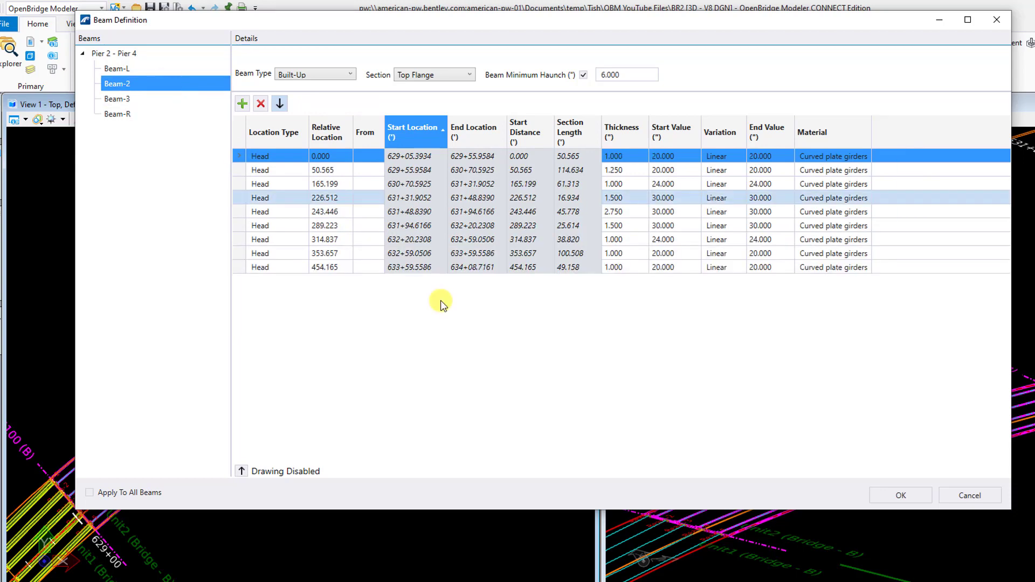
left_click(912, 502)
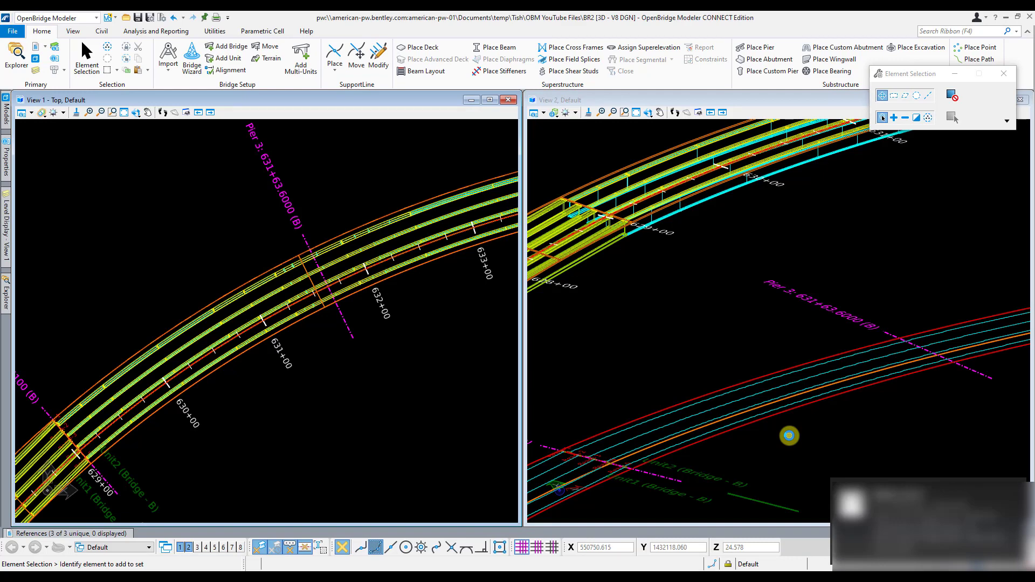
Examine the generated plate girders along Unit2 in the 3D view, from the whole curve to the girder ends near station 629+00.
middle_click_drag(716, 243, 675, 397)
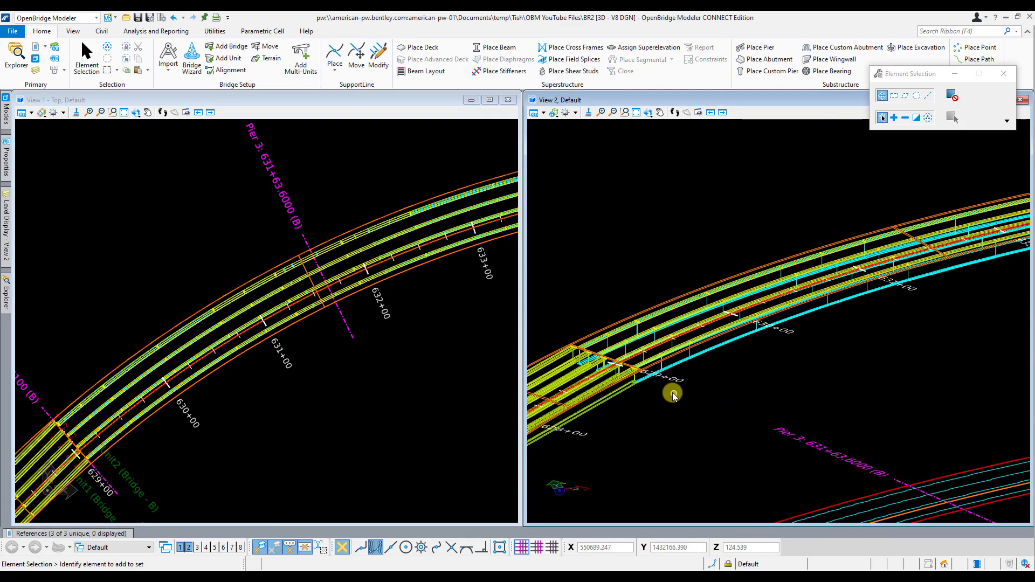
scroll(622, 380, "down", 2)
scroll(694, 359, "down", 3)
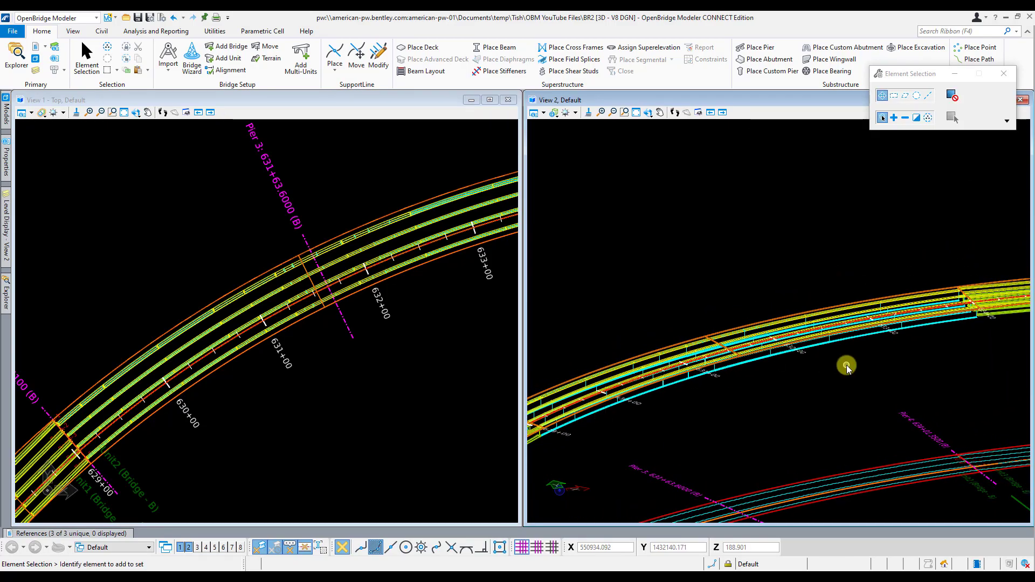
scroll(674, 402, "up", 5)
scroll(674, 402, "up", 2)
middle_click_drag(674, 402, 829, 342)
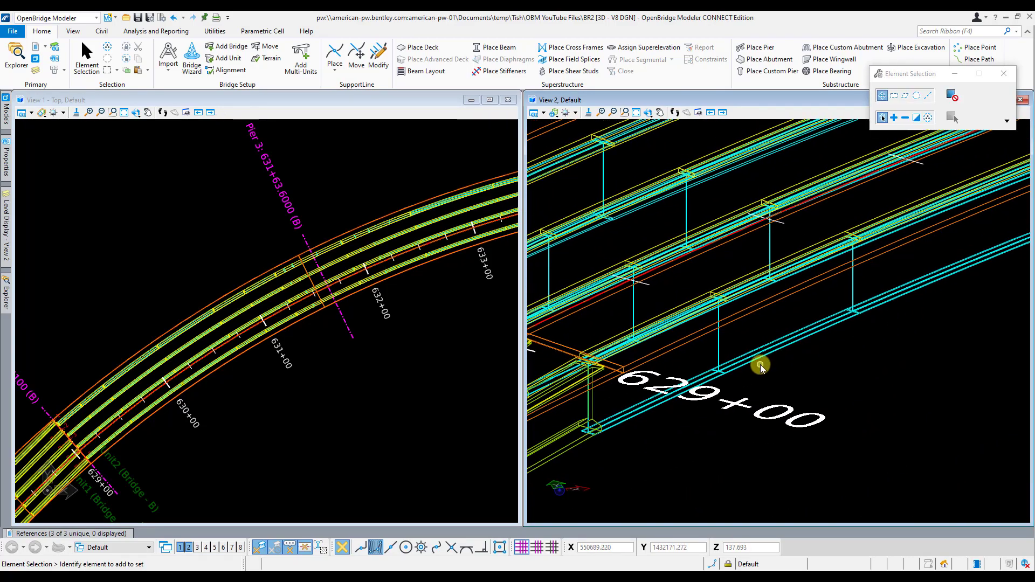
scroll(761, 367, "up", 1)
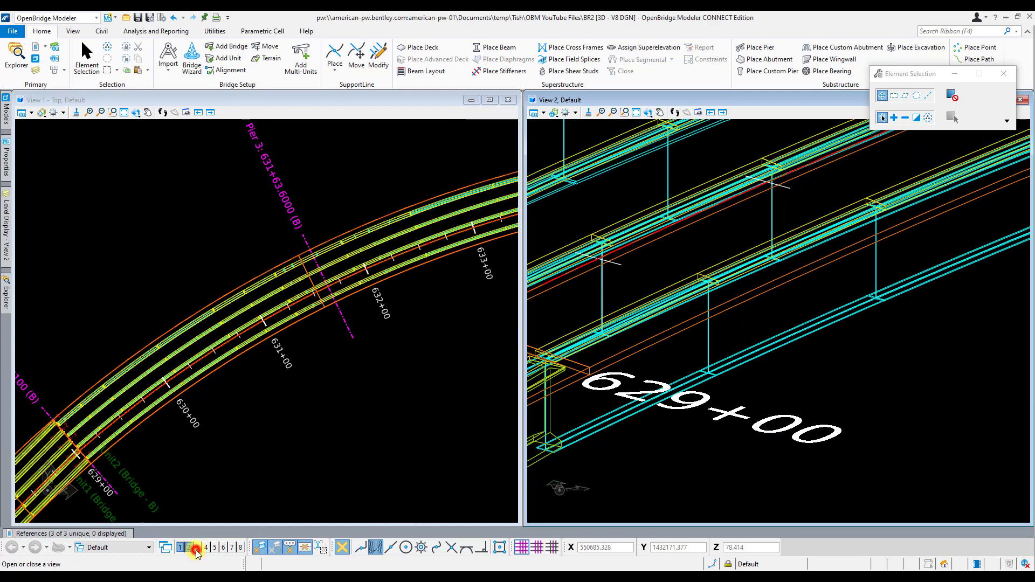
Open View 3 and apply an Illustration display style to it.
left_click(197, 547)
left_click(463, 281)
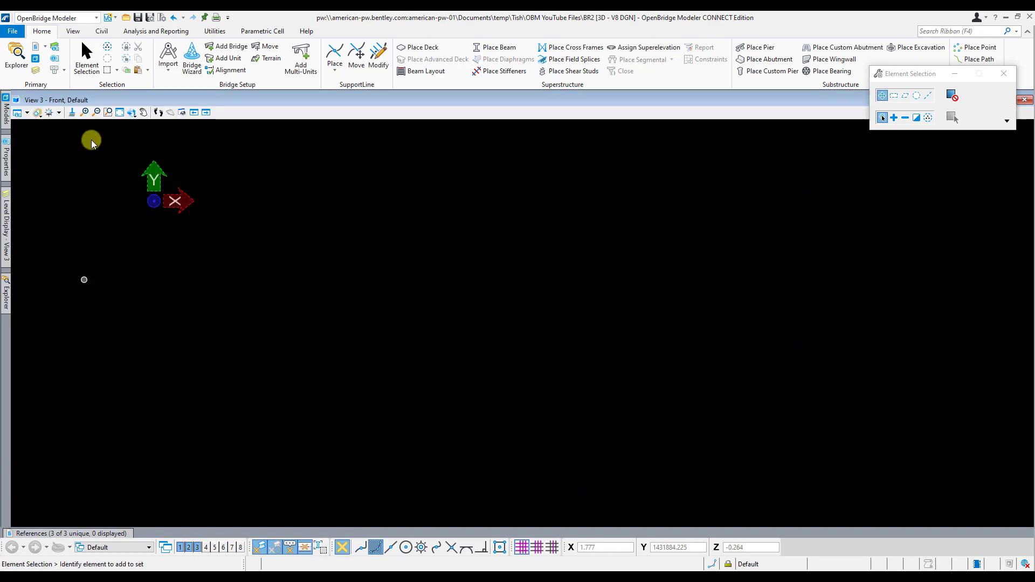
left_click(37, 112)
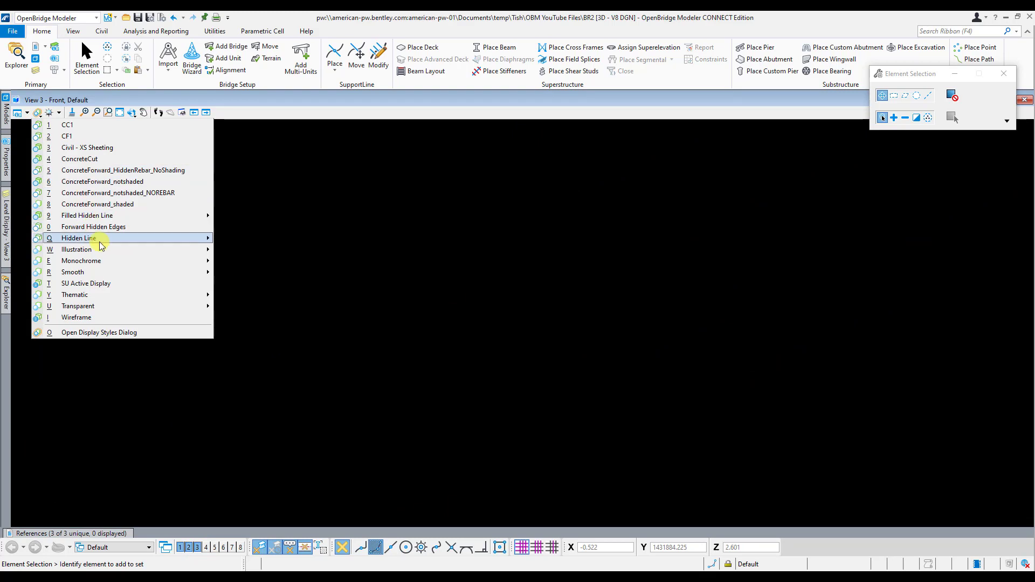
mouse_move(127, 248)
left_click(294, 296)
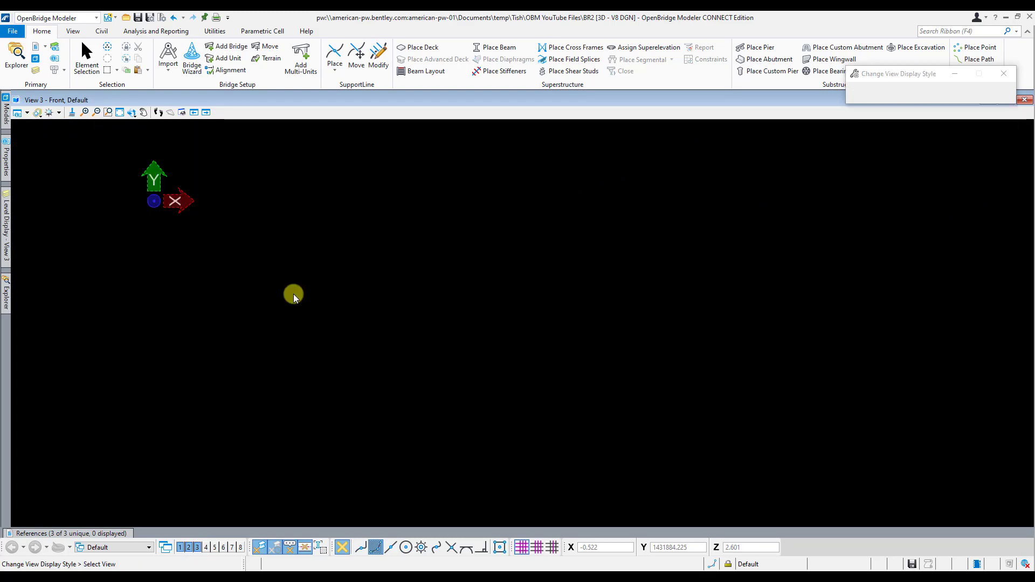
left_click(294, 297)
Fit the bridge in View 3, rotate it to an oblique side view and examine the plate sections along Unit2's outer girder.
left_click(119, 112)
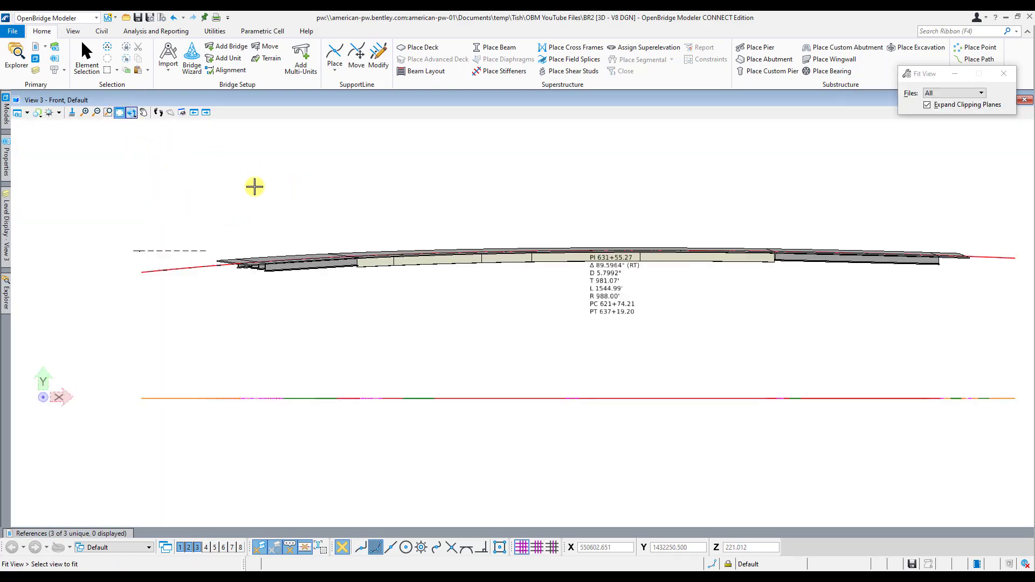
left_click(131, 112)
left_click(203, 166)
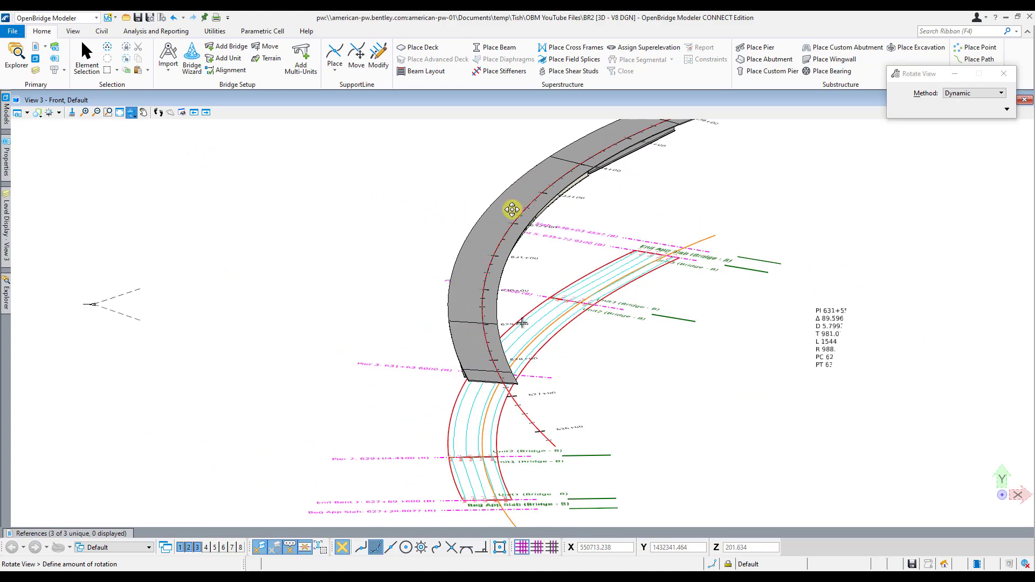
left_click(626, 221)
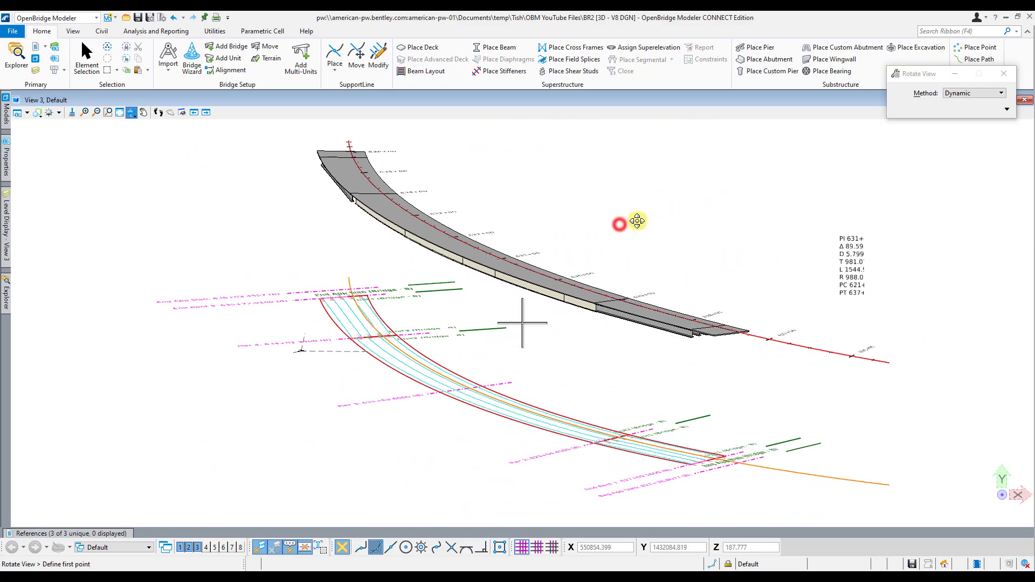
right_click(677, 212)
scroll(592, 282, "up", 5)
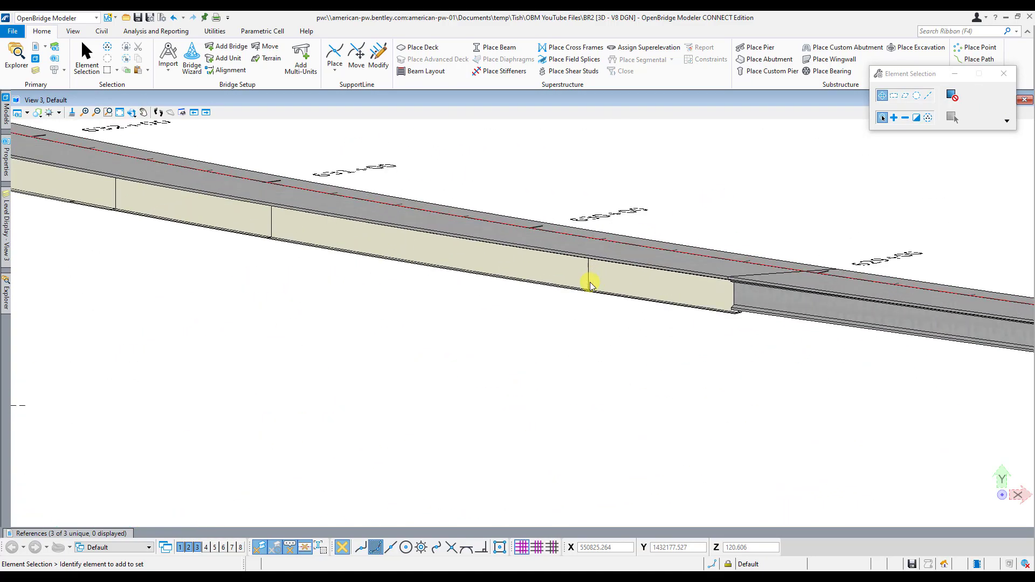
middle_click_drag(280, 325, 537, 353)
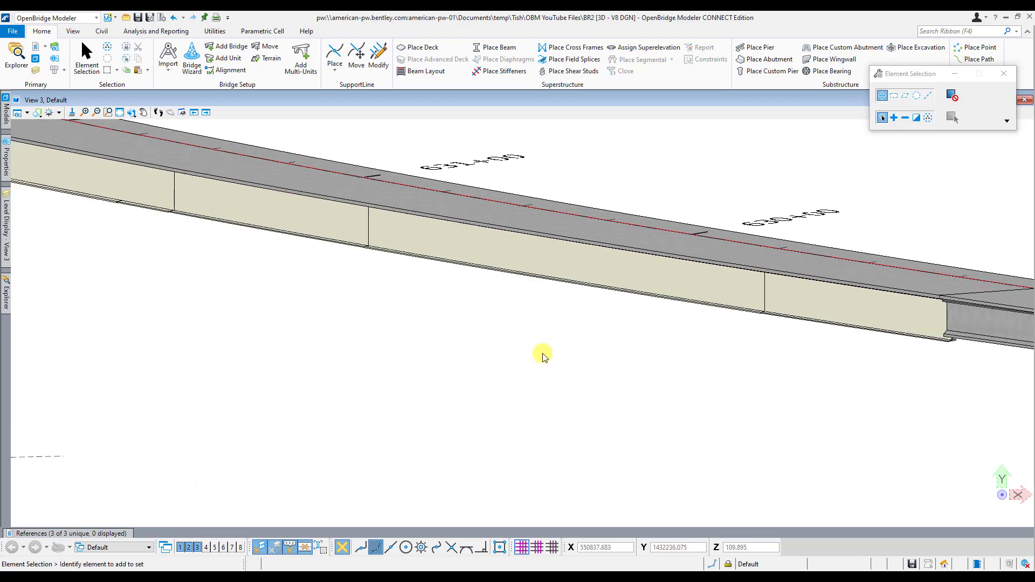
scroll(537, 353, "down", 2)
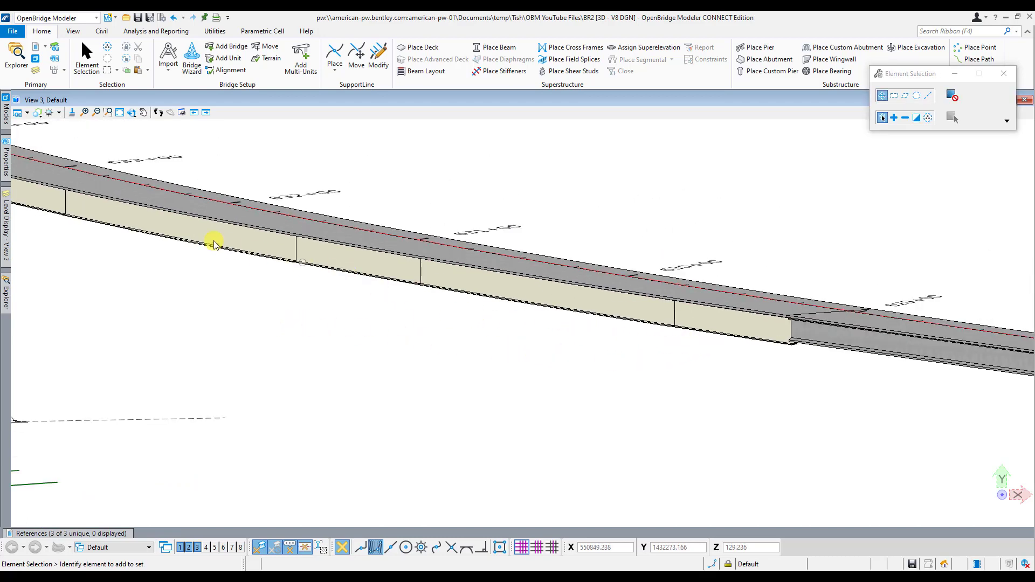
scroll(230, 249, "down", 3)
scroll(389, 276, "up", 4)
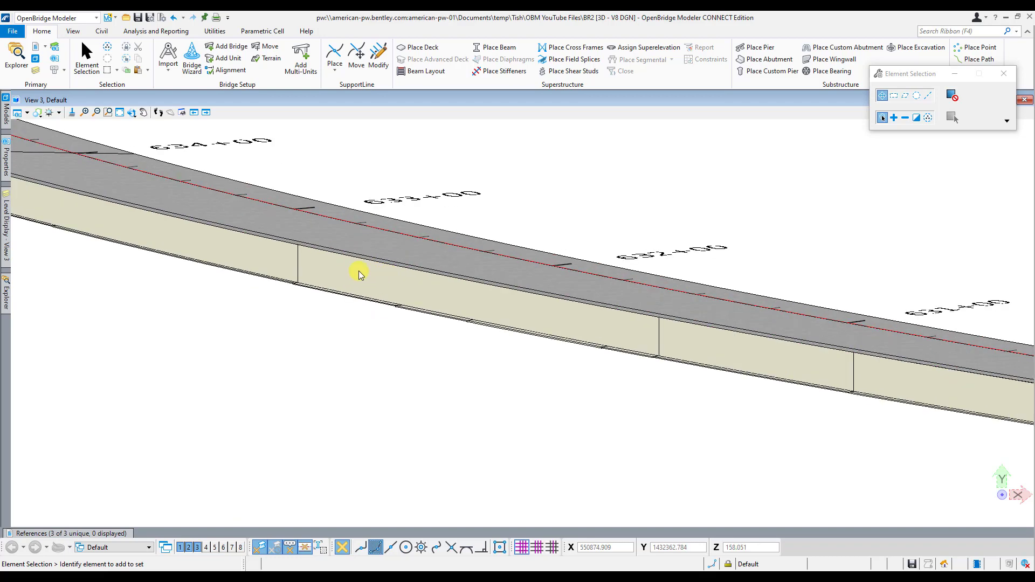
middle_click_drag(185, 242, 416, 358)
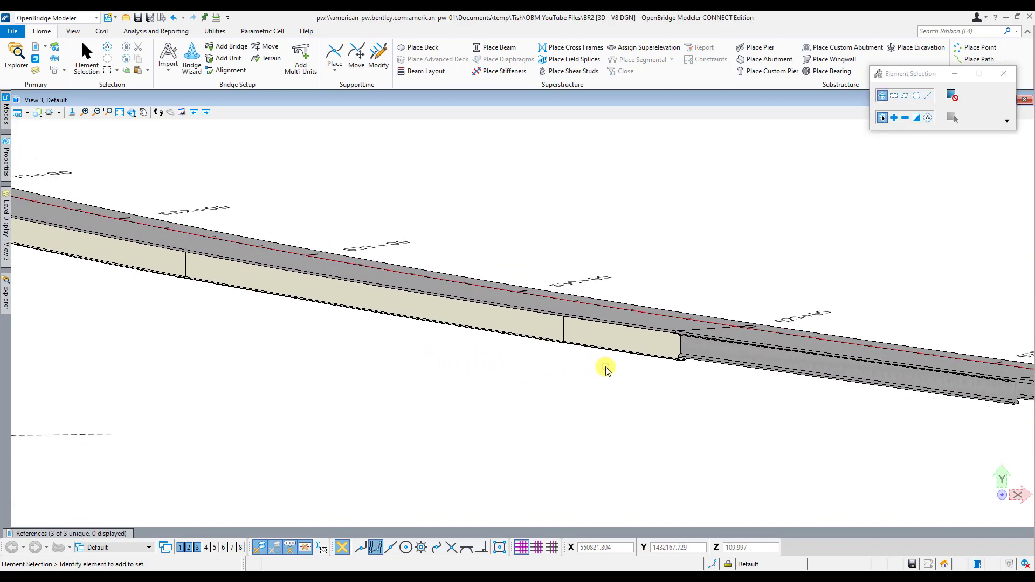